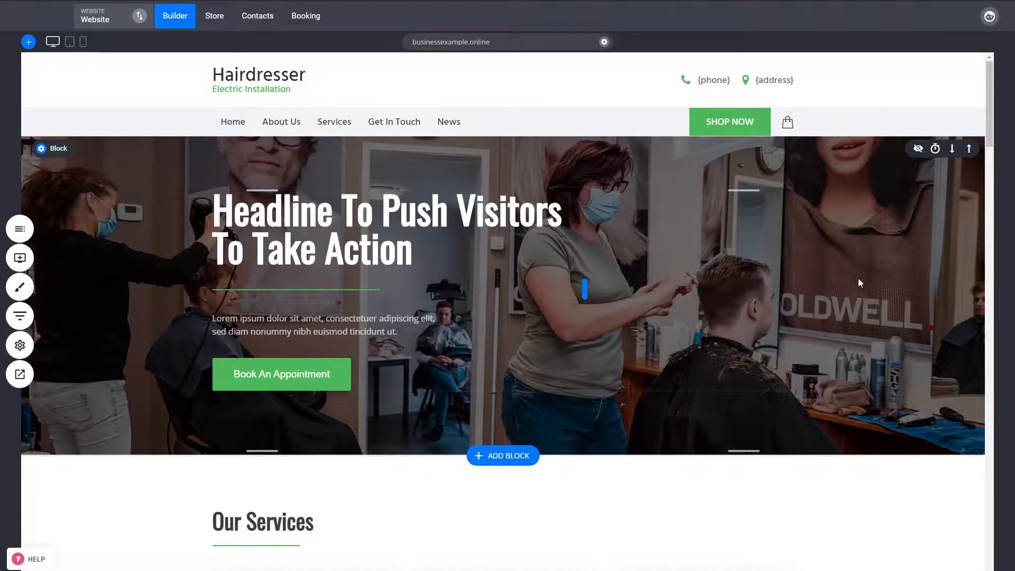
scroll(857, 280, down, 4)
scroll(856, 382, up, 4)
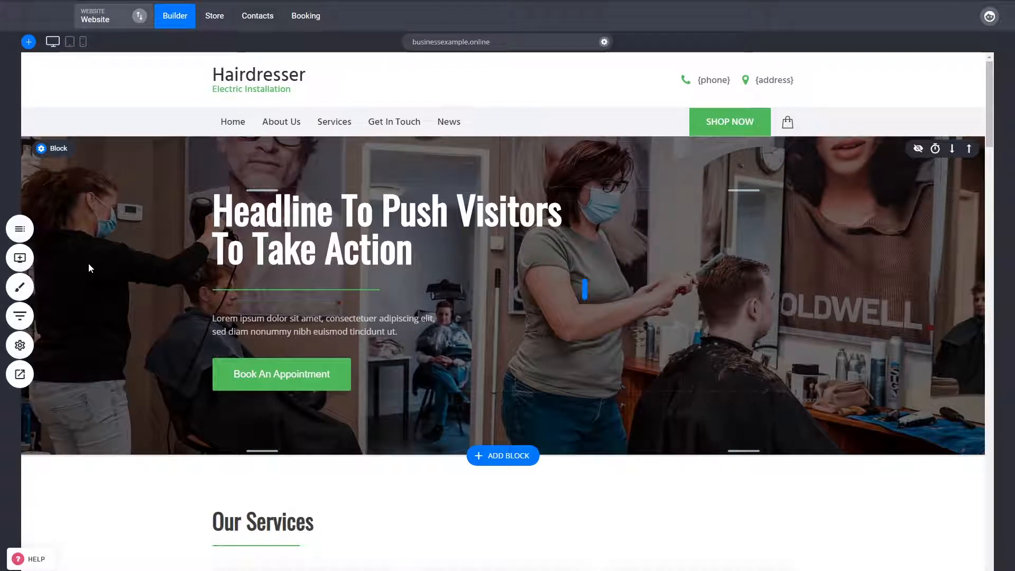
Create a new page group named Courses in the website's page list.
click(24, 239)
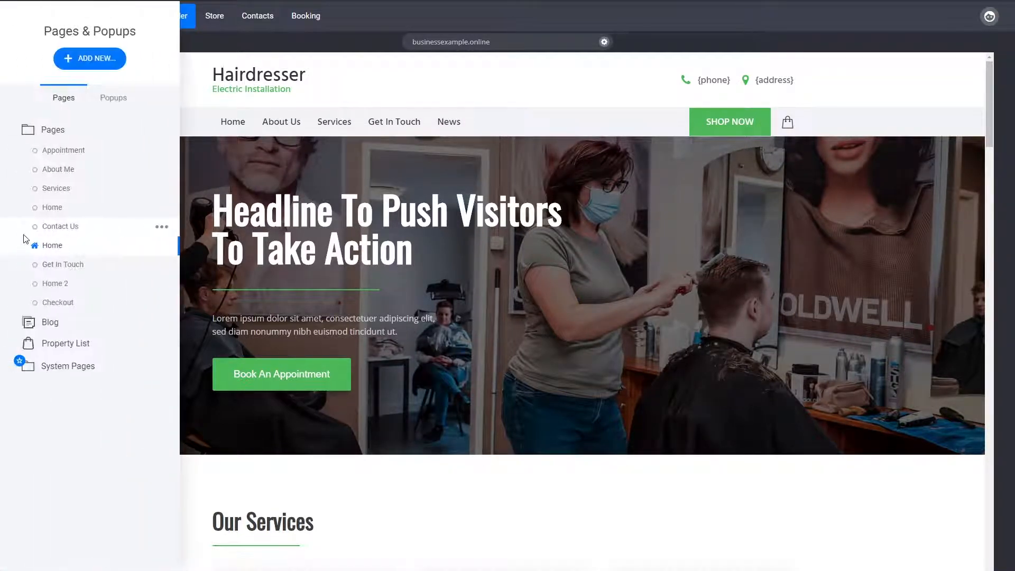
click(19, 236)
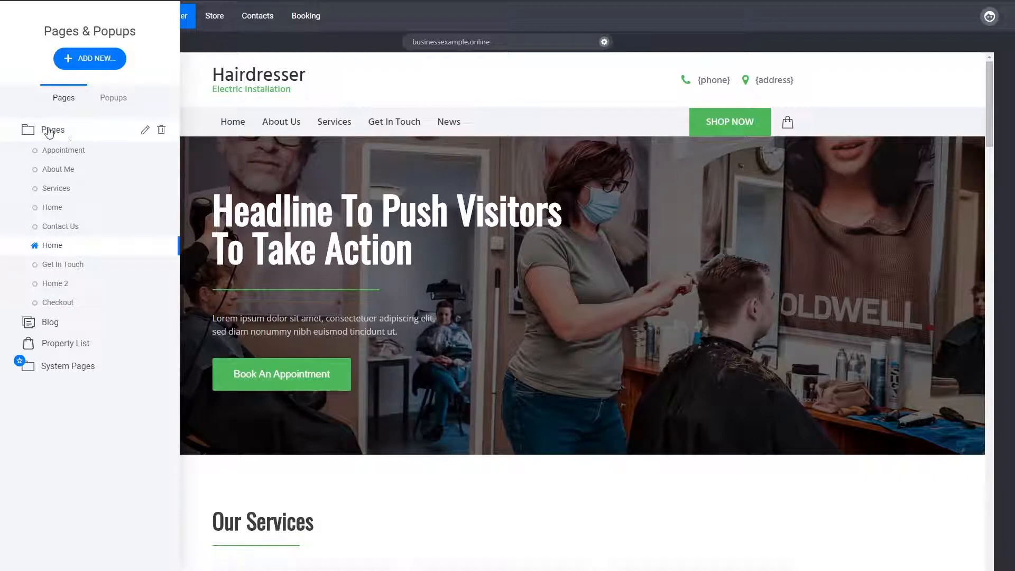
click(88, 66)
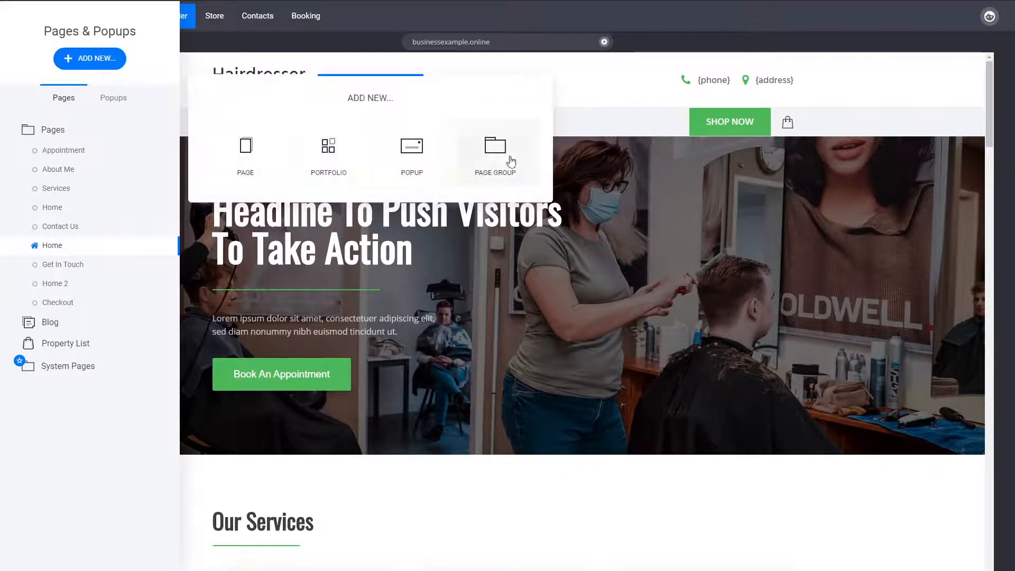
click(511, 160)
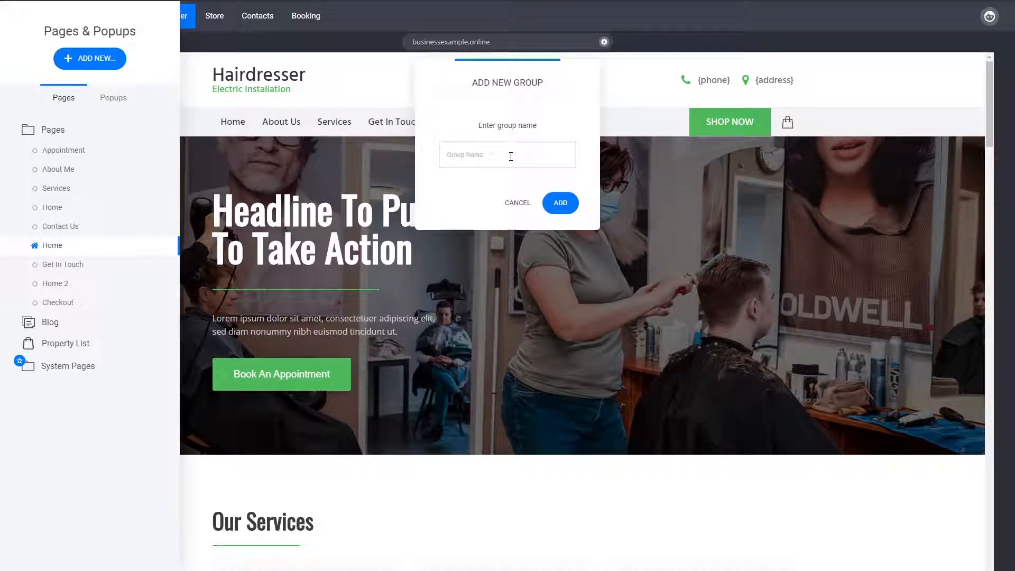
text(Courses)
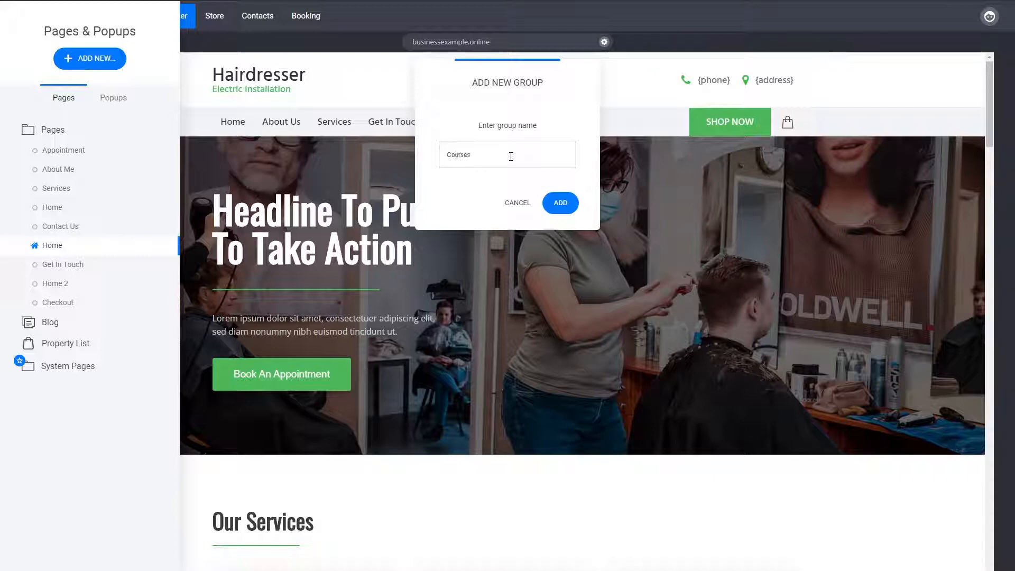
click(560, 203)
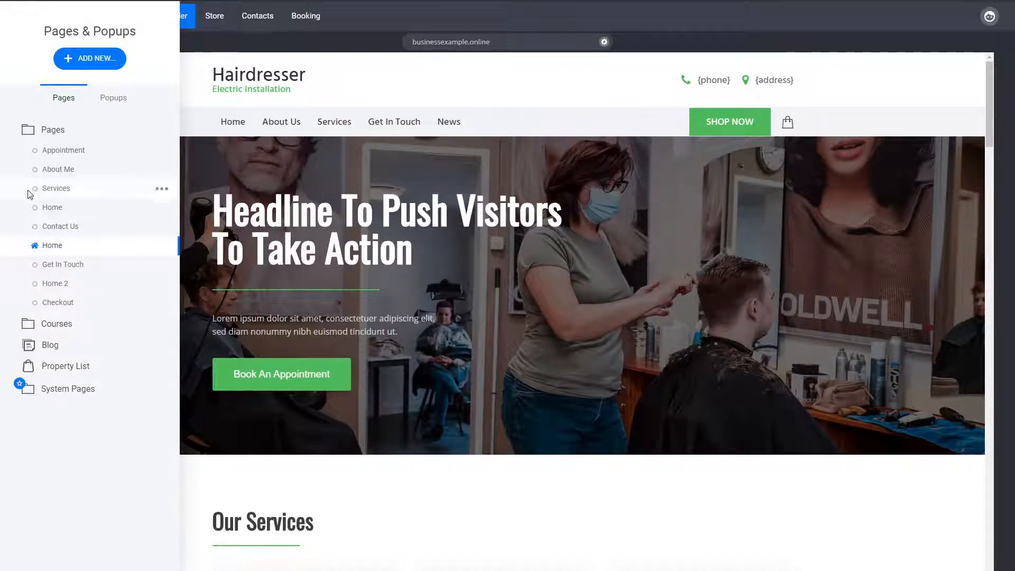
Begin adding a new page and browse the Membership / Course page templates.
click(100, 61)
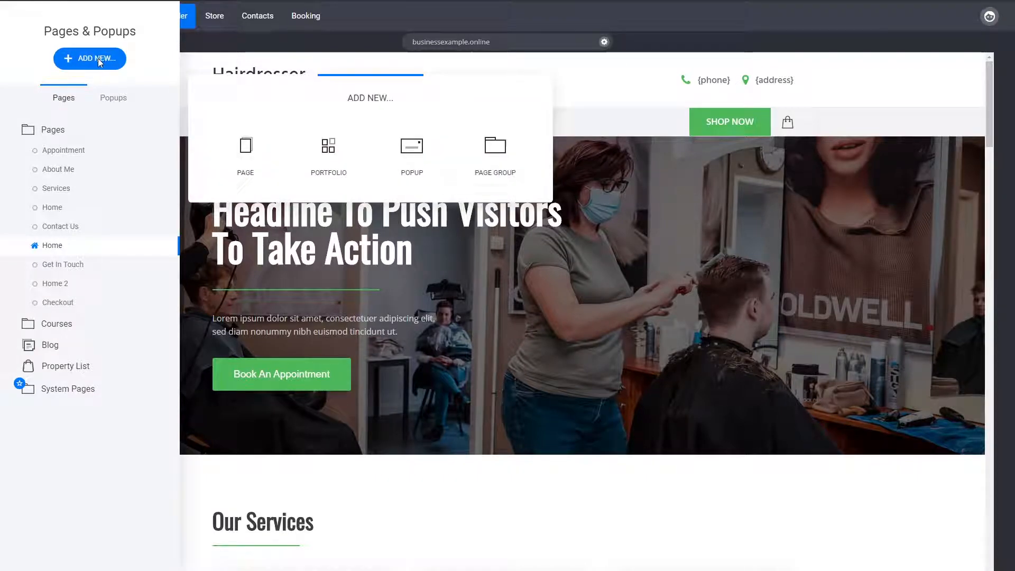
click(236, 152)
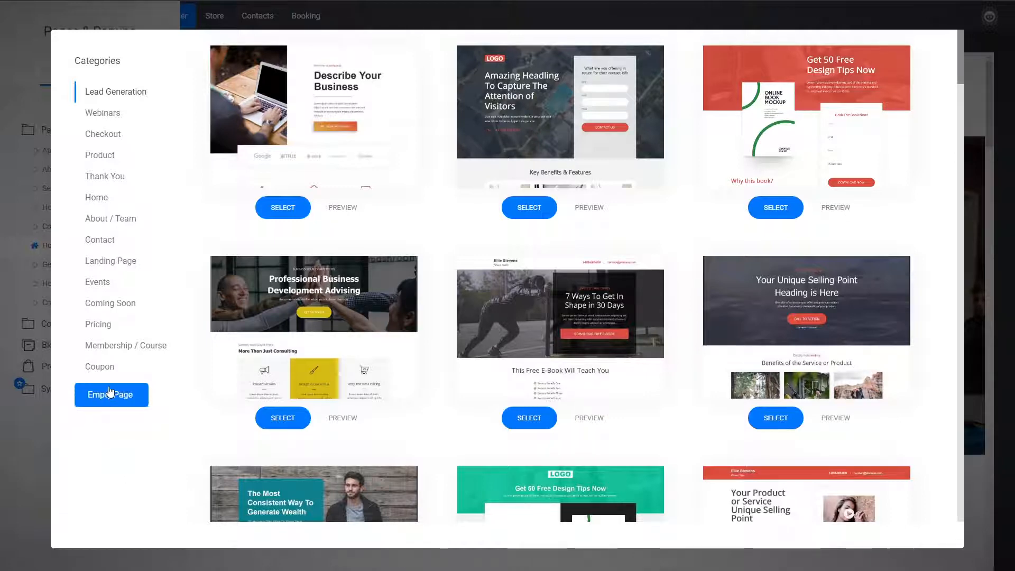
click(126, 348)
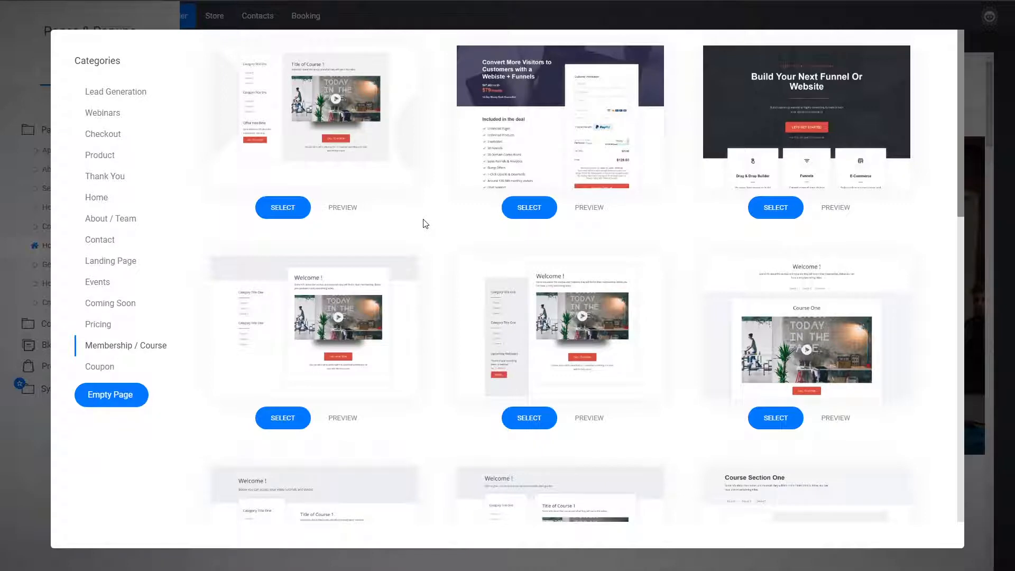
scroll(425, 221, down, 7)
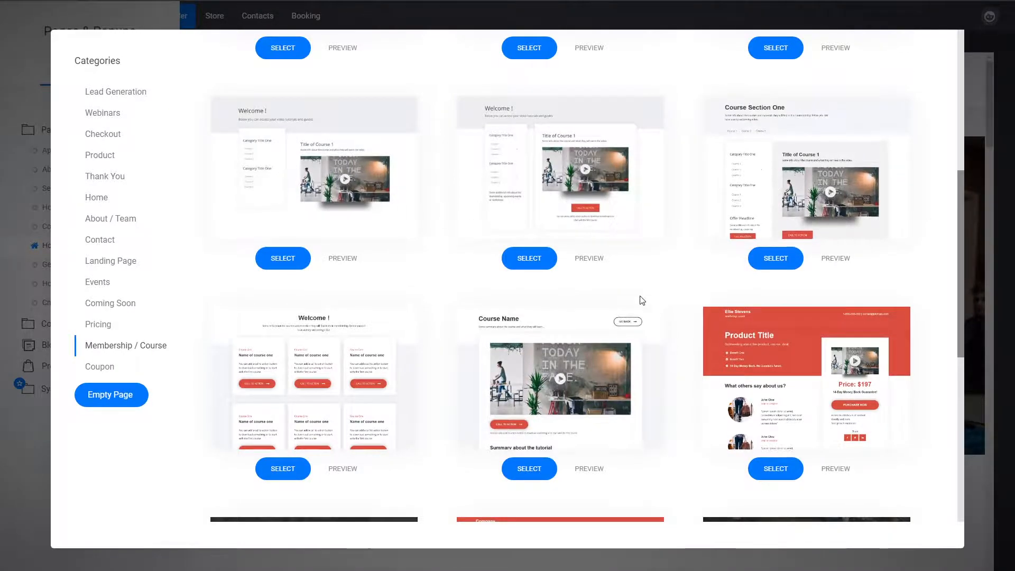
scroll(680, 281, down, 4)
scroll(680, 282, down, 3)
scroll(403, 159, up, 4)
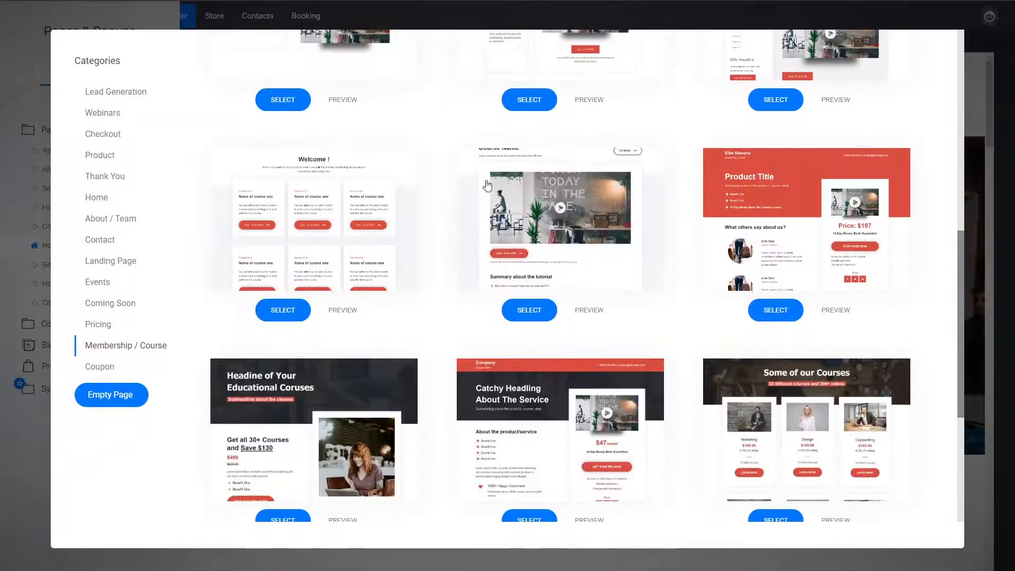
scroll(454, 205, up, 5)
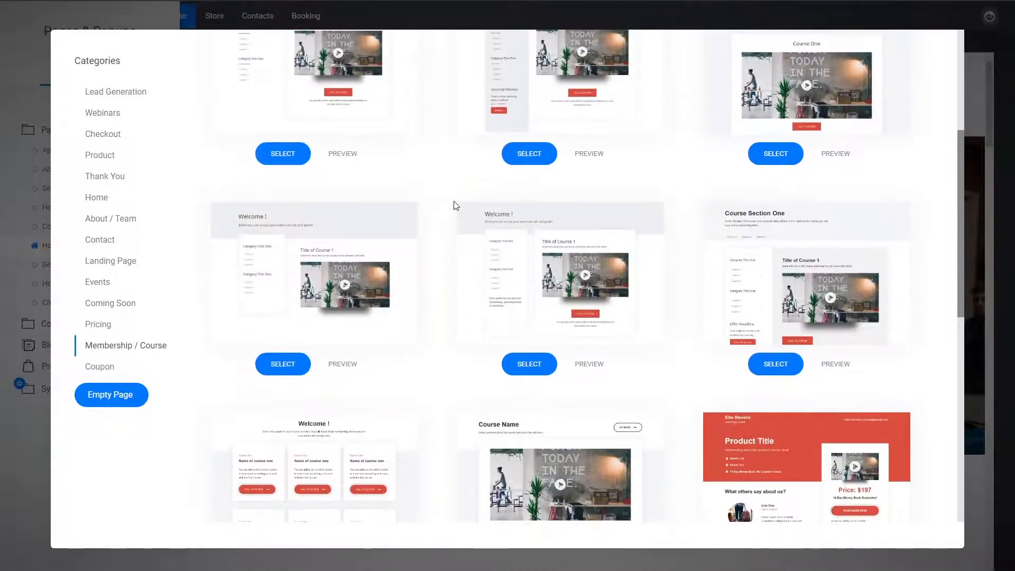
scroll(445, 205, up, 1)
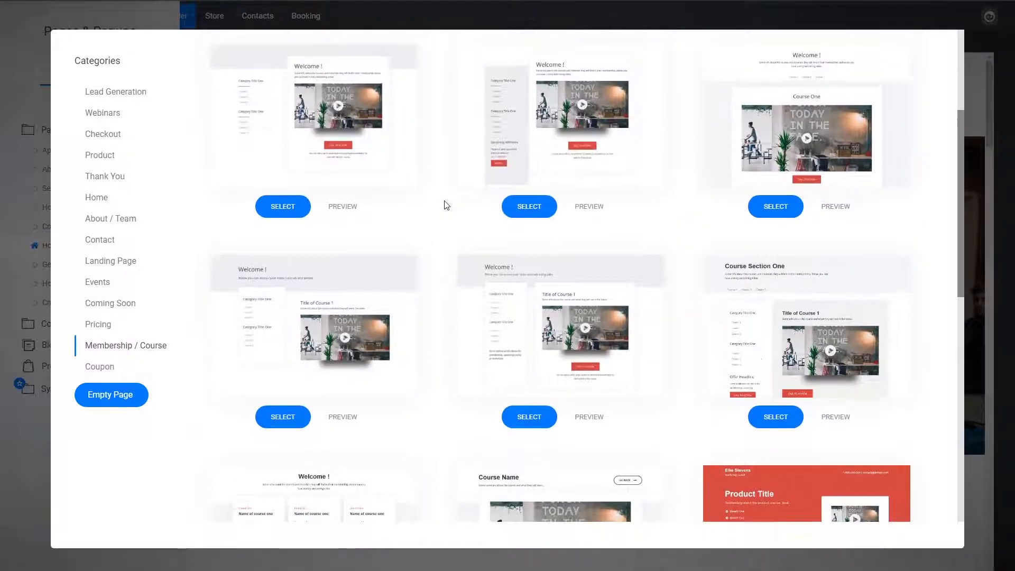
scroll(445, 205, down, 4)
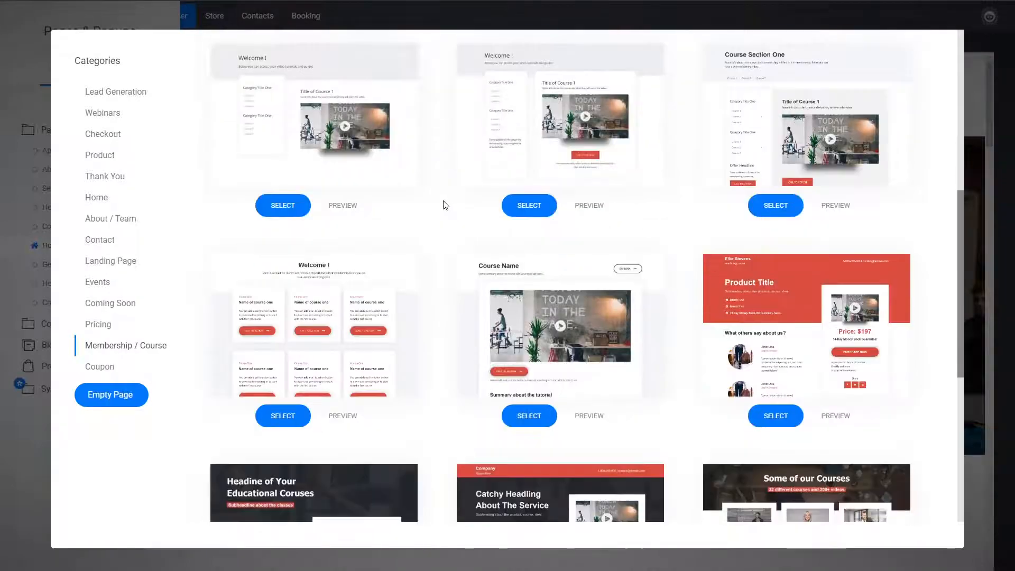
Preview the Course Name template with the large video and tutorial summary, and select it for the new page.
click(591, 416)
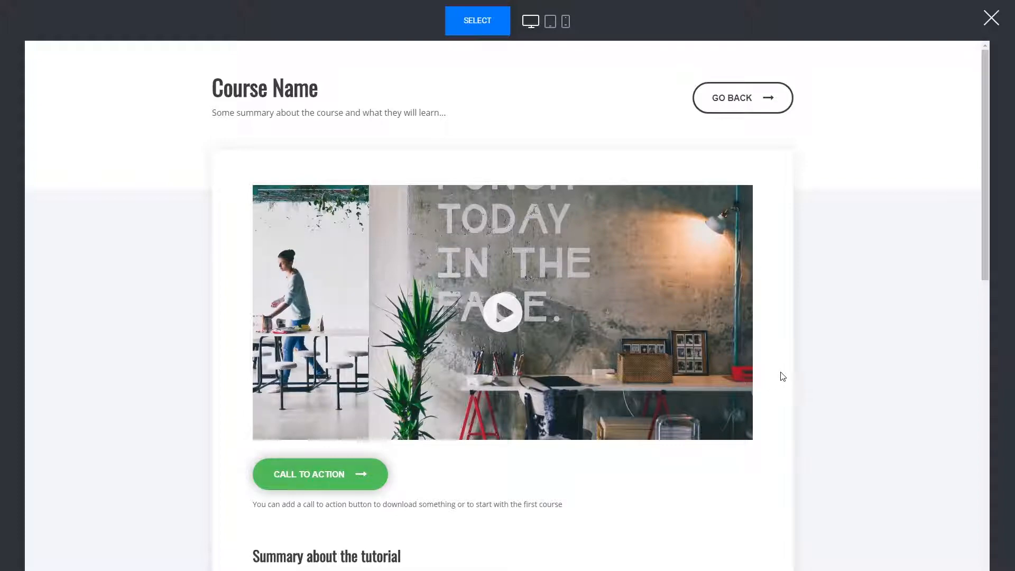
scroll(782, 375, down, 8)
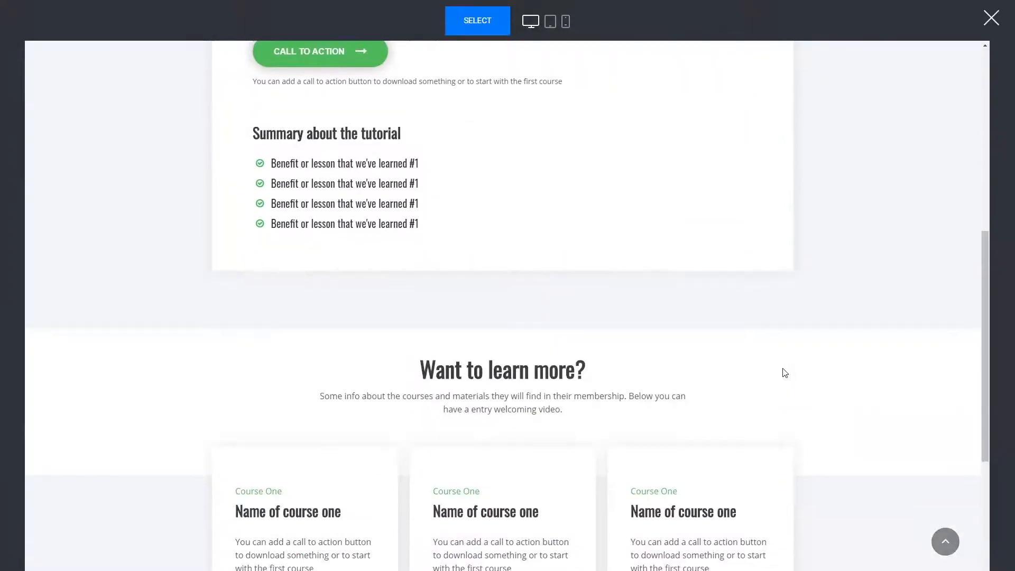
scroll(448, 303, up, 5)
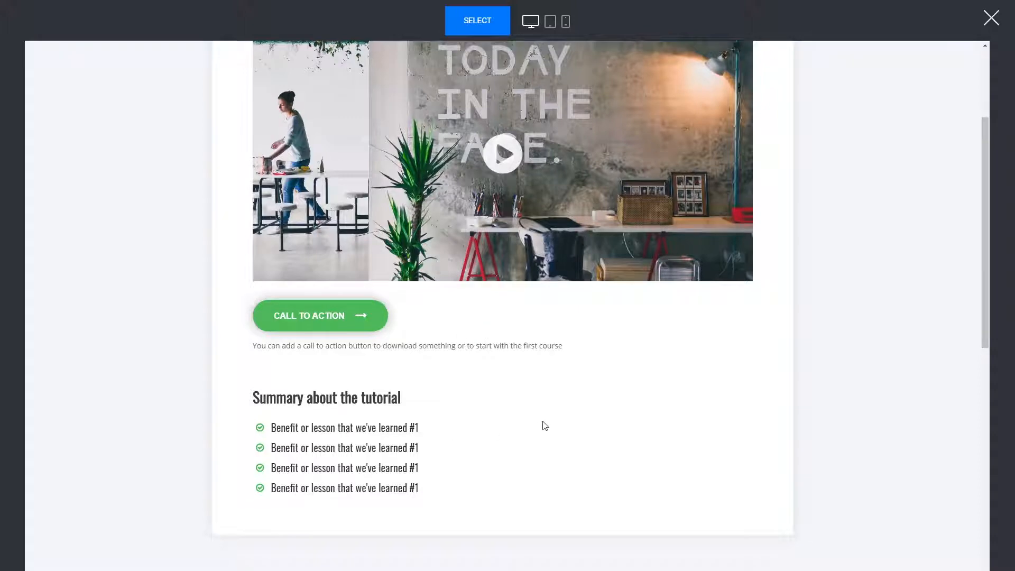
scroll(545, 426, down, 3)
scroll(563, 412, down, 5)
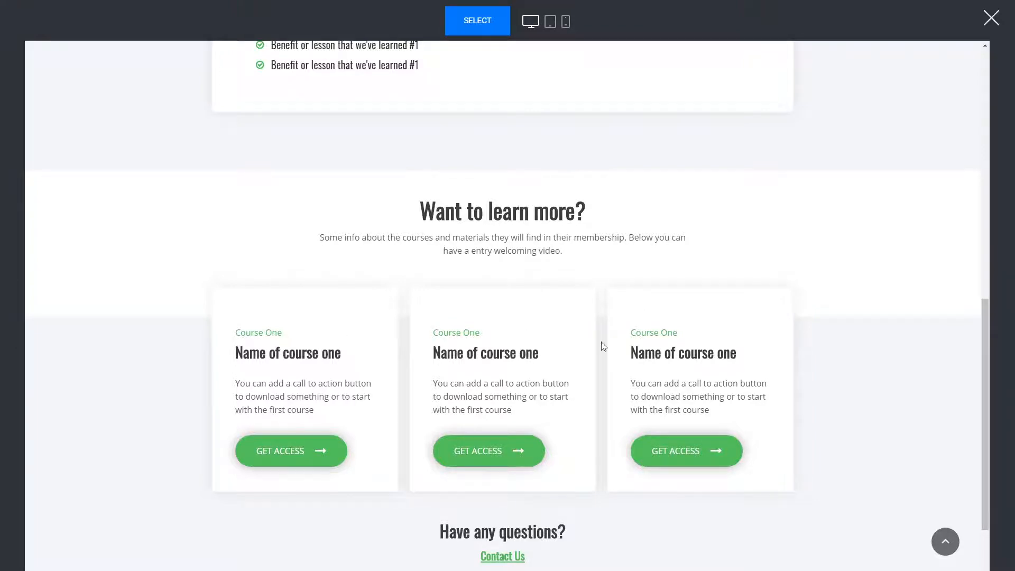
scroll(569, 337, up, 10)
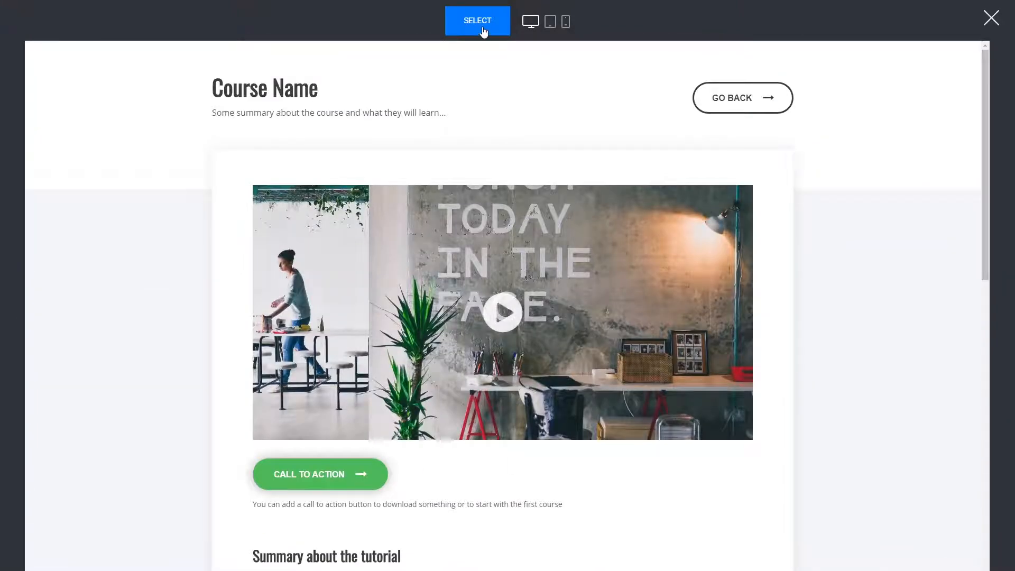
click(477, 21)
Name the new page Lesson 1, assign it to the Courses group, and add it to the website.
text(Lesson 1)
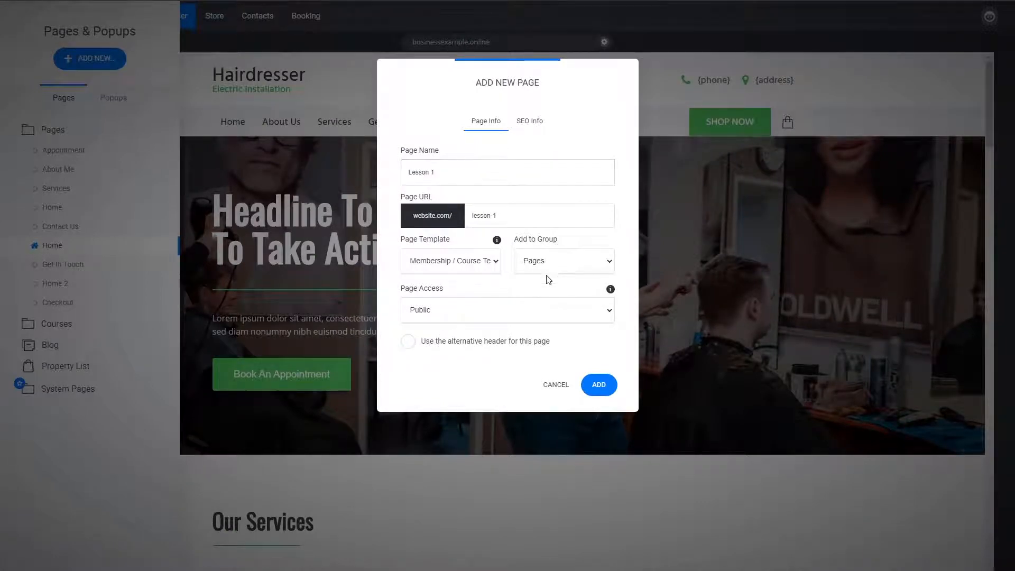
click(531, 290)
drag(438, 172, 369, 169)
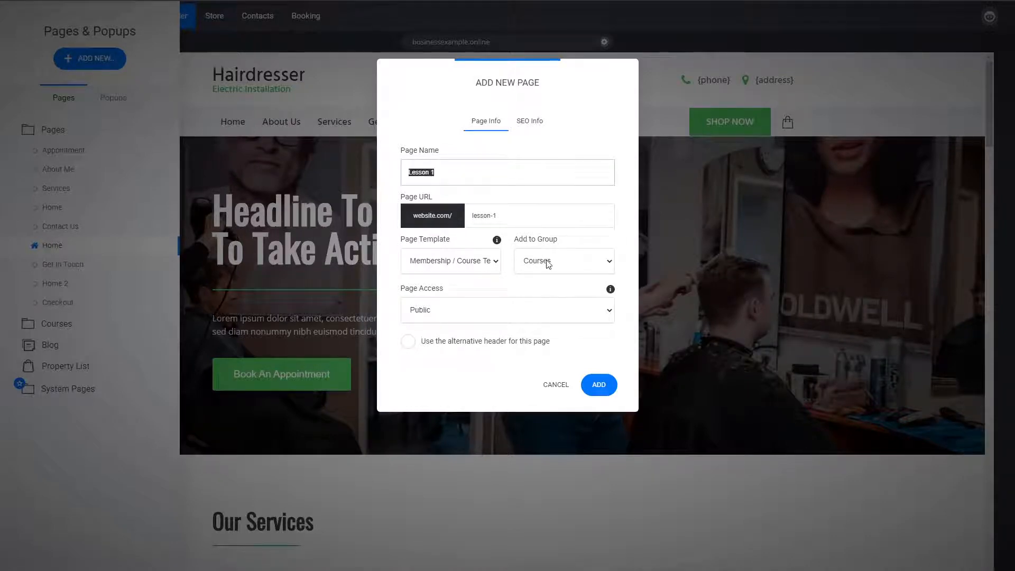
click(599, 385)
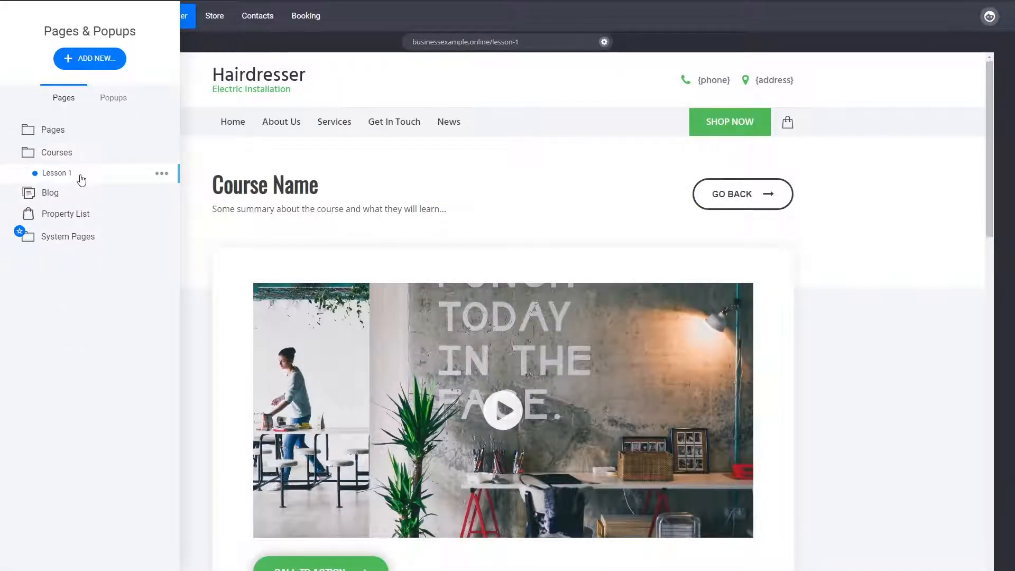
click(901, 383)
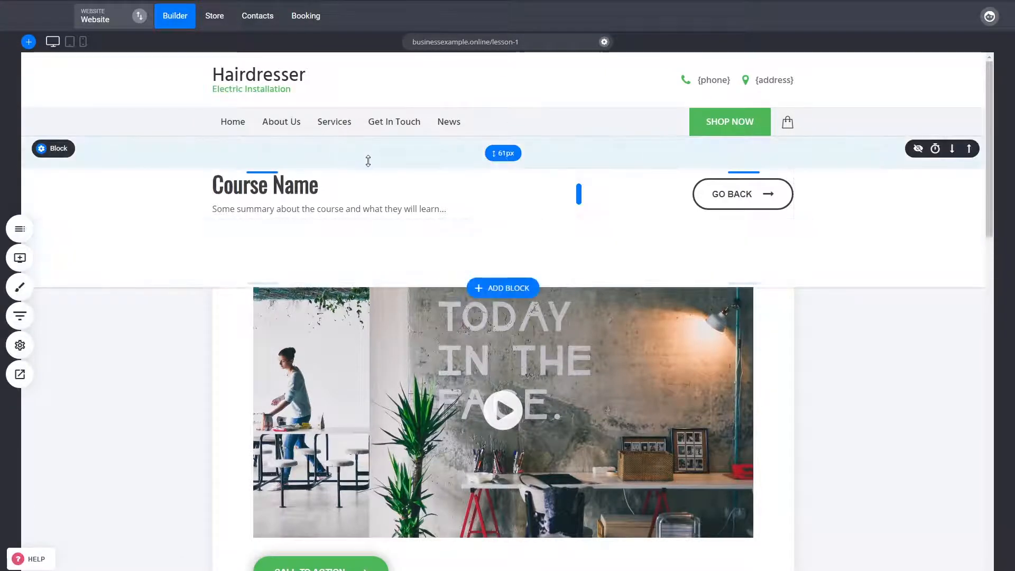
Examine the editable elements of the lesson page: the Course Name heading, the Go Back button's settings and the video.
double_click(298, 189)
click(814, 375)
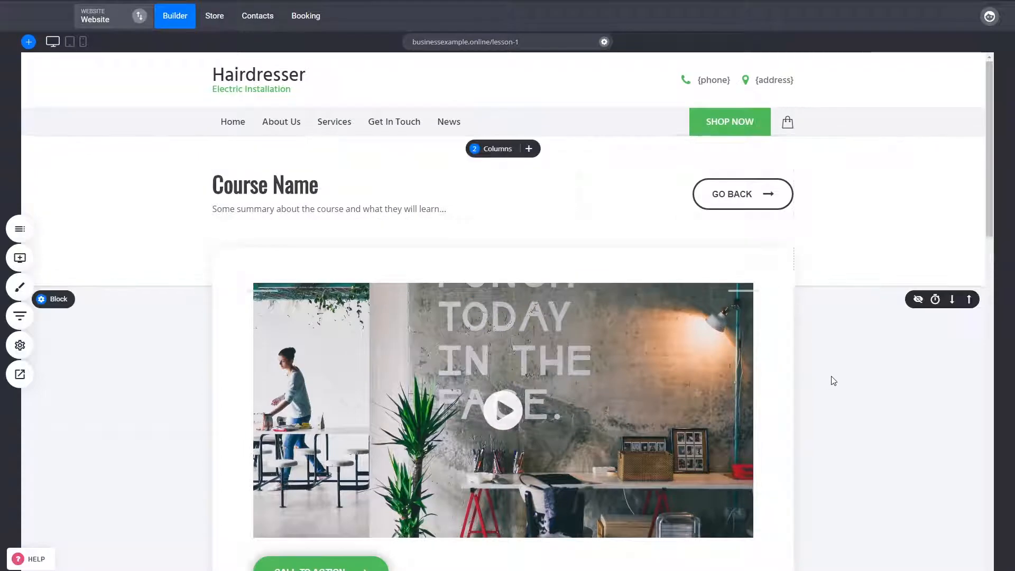
click(739, 198)
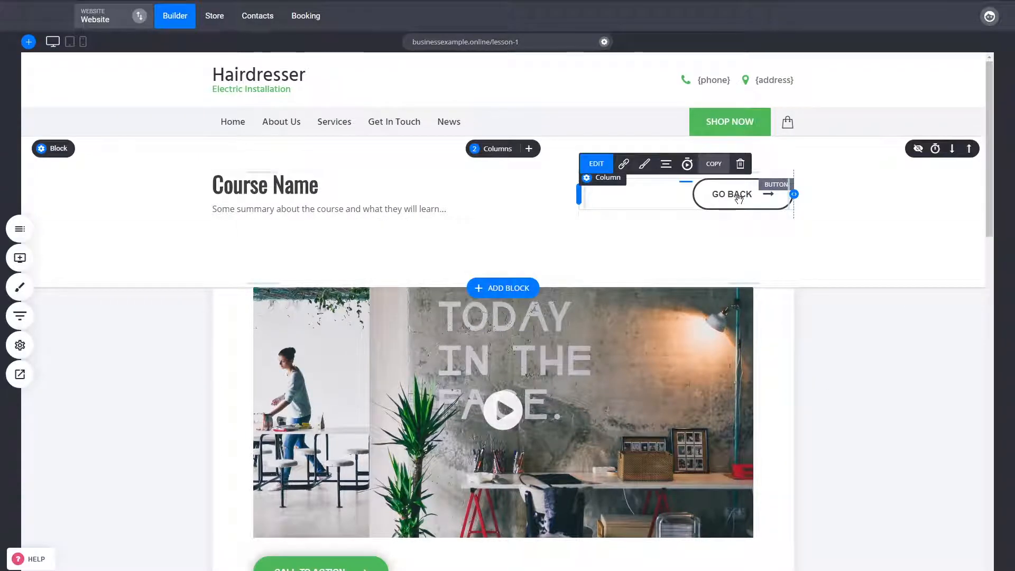
click(886, 386)
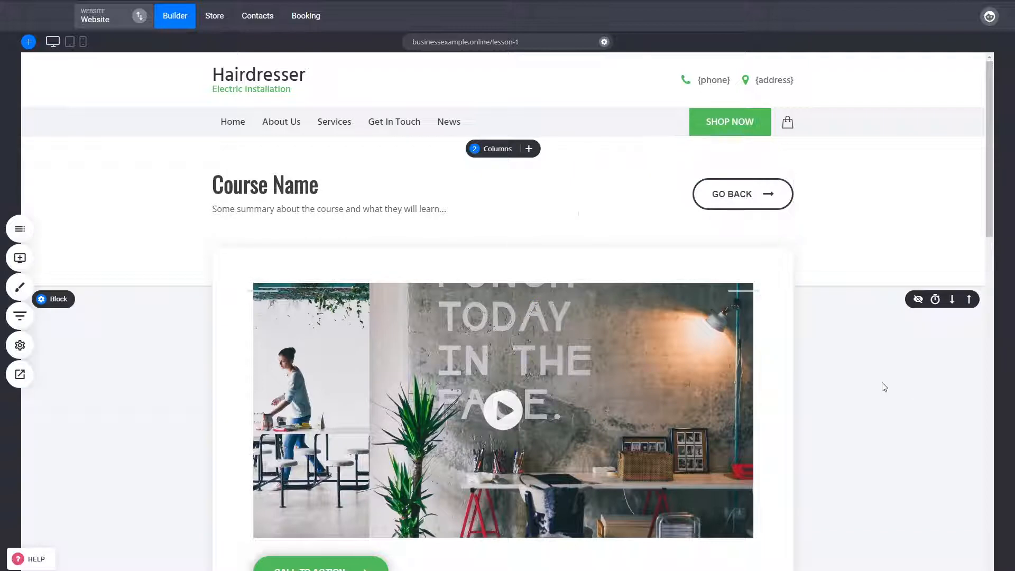
double_click(753, 196)
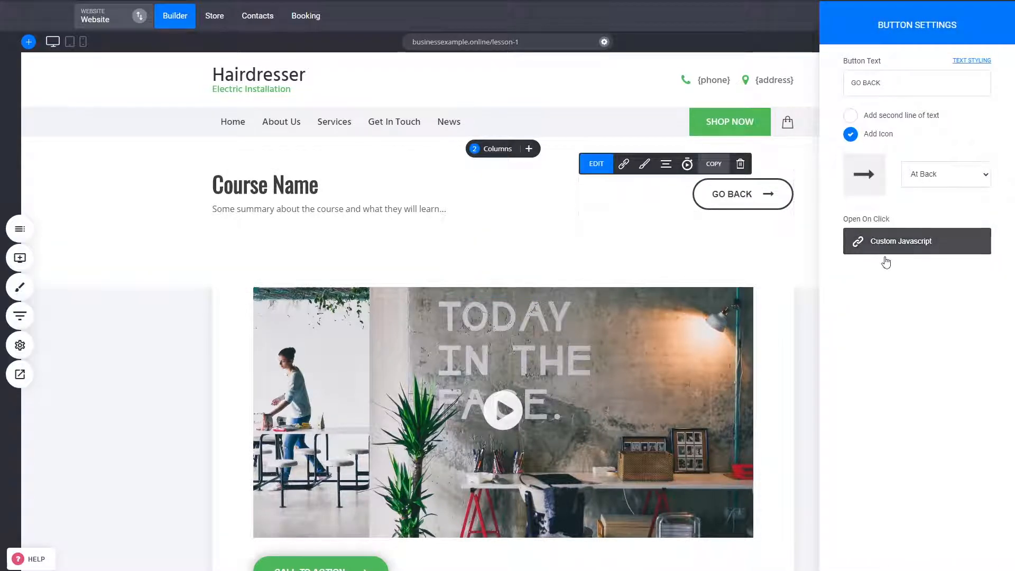
click(808, 320)
double_click(577, 430)
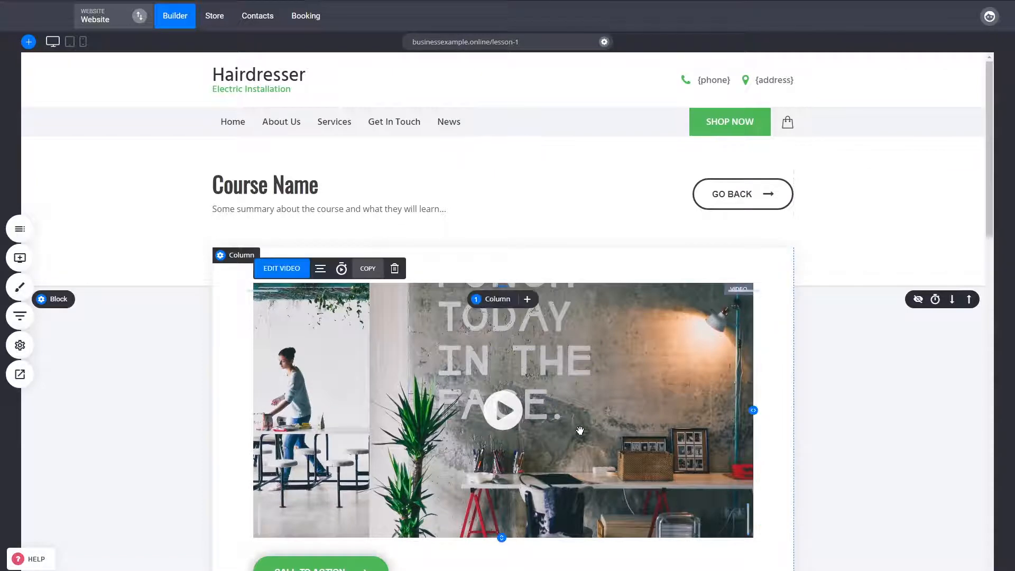
click(683, 375)
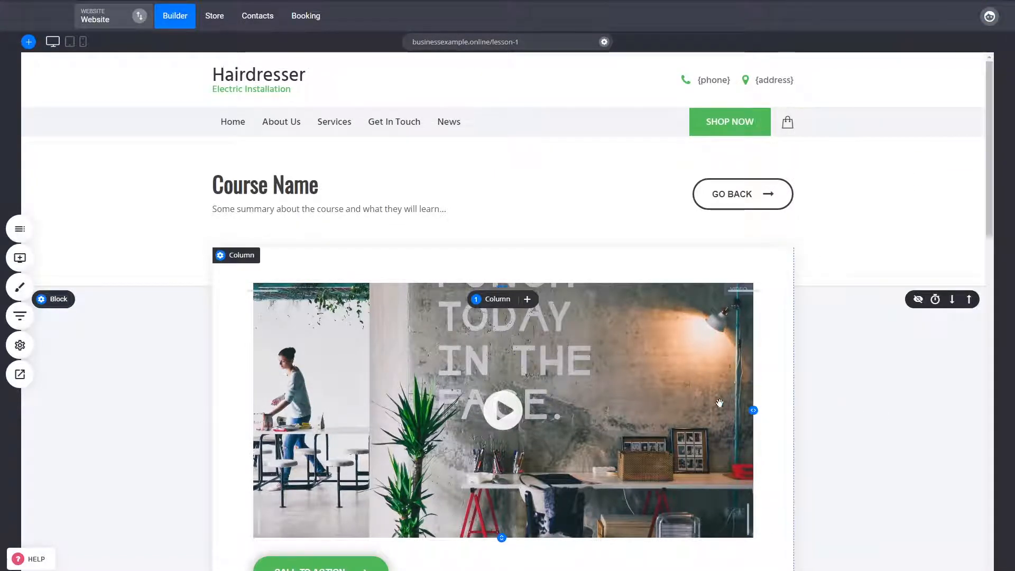
Delete the video widget from the lesson page.
click(569, 357)
click(396, 267)
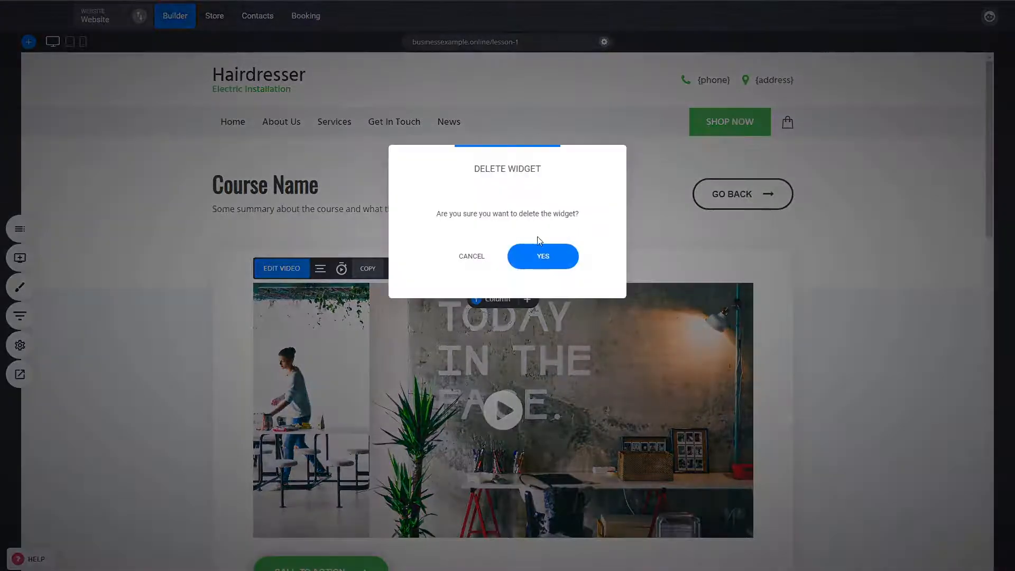
click(542, 257)
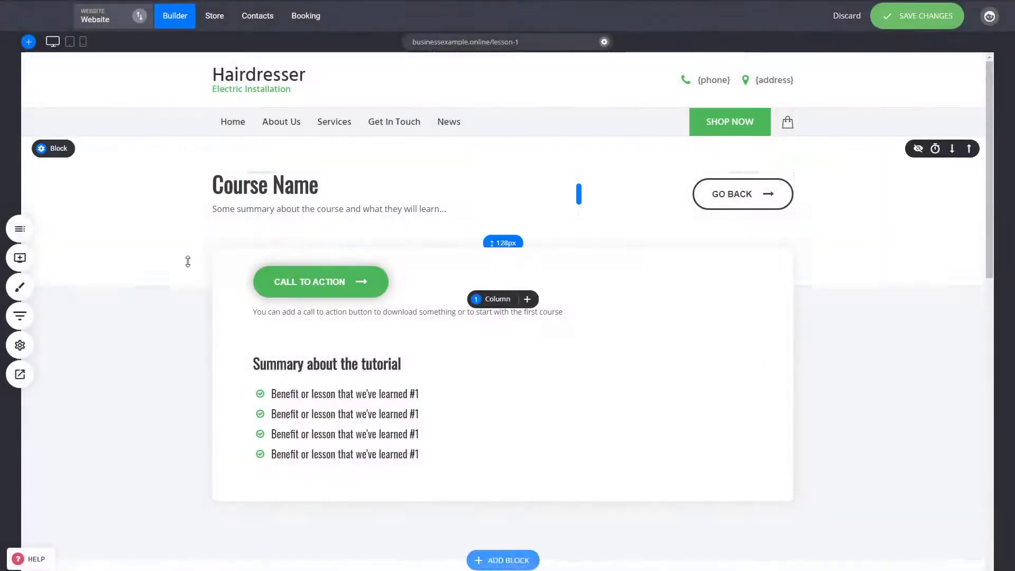
Look over the widgets available for the page and discard the unsaved changes.
click(19, 258)
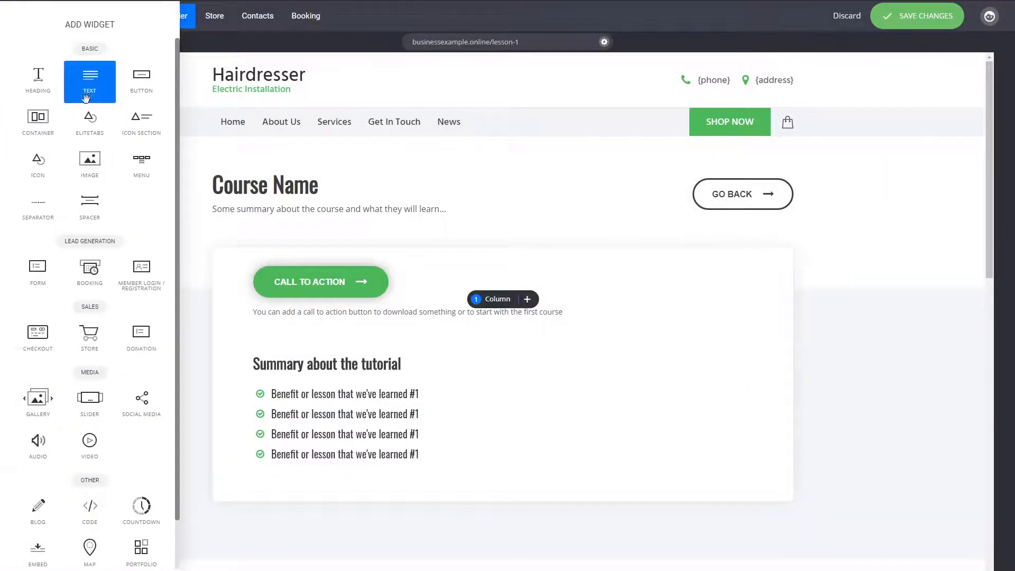
click(856, 361)
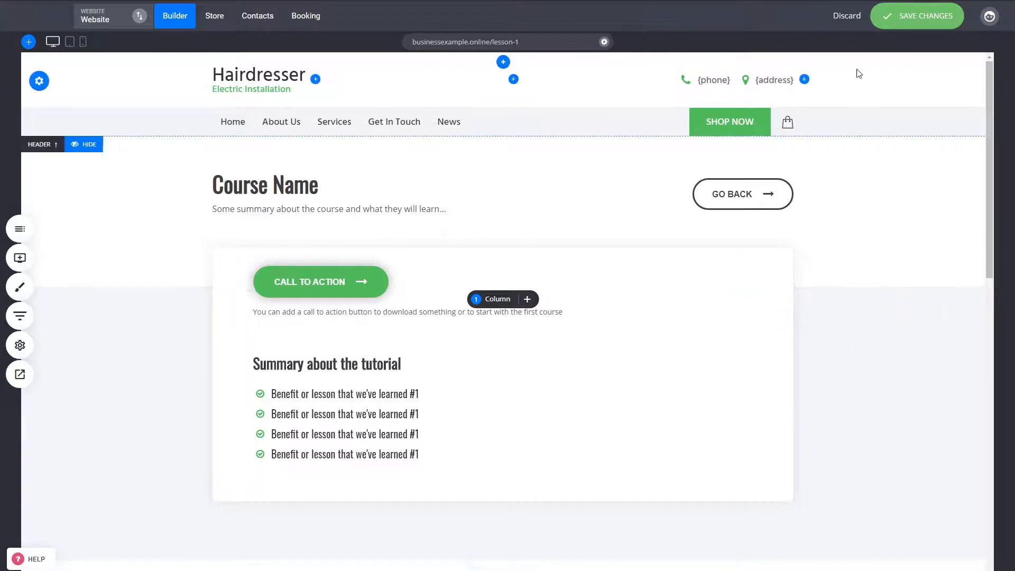
click(846, 16)
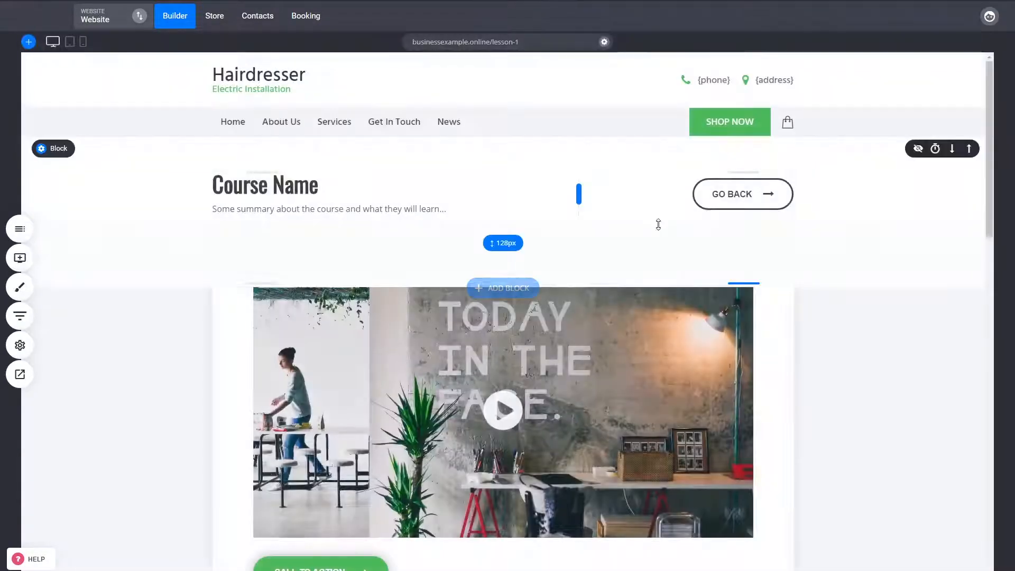
click(23, 236)
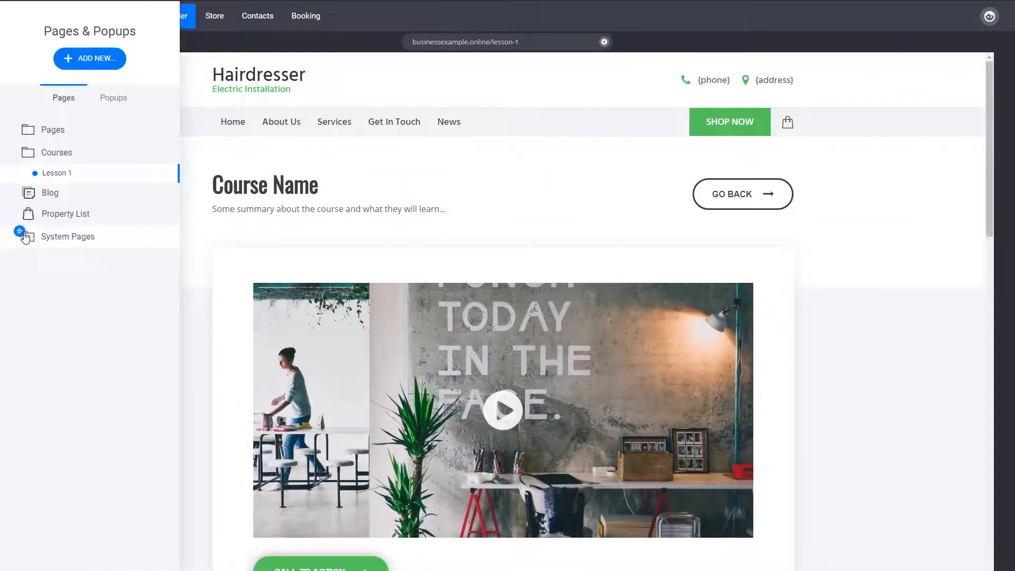
click(762, 355)
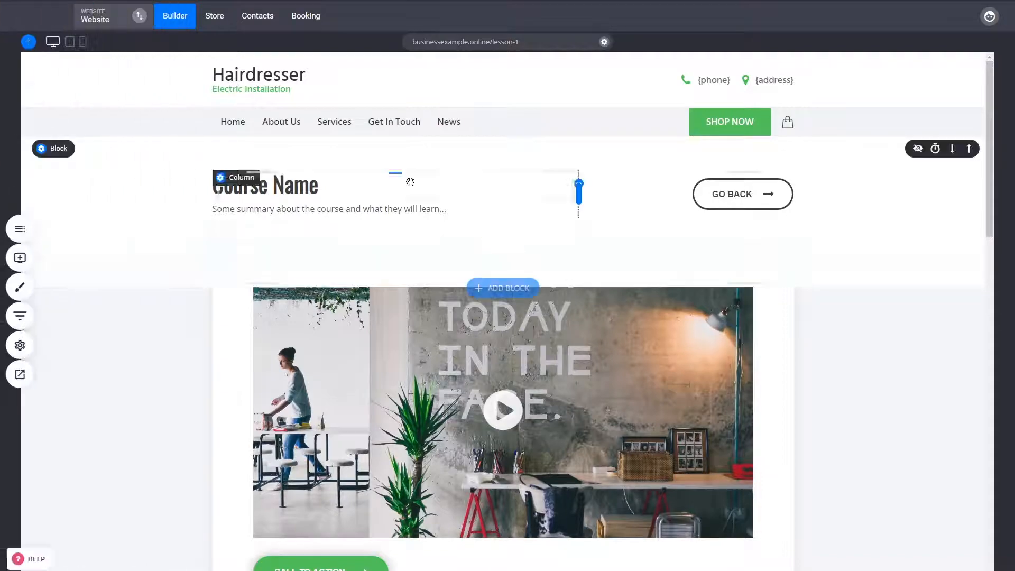
scroll(766, 343, down, 6)
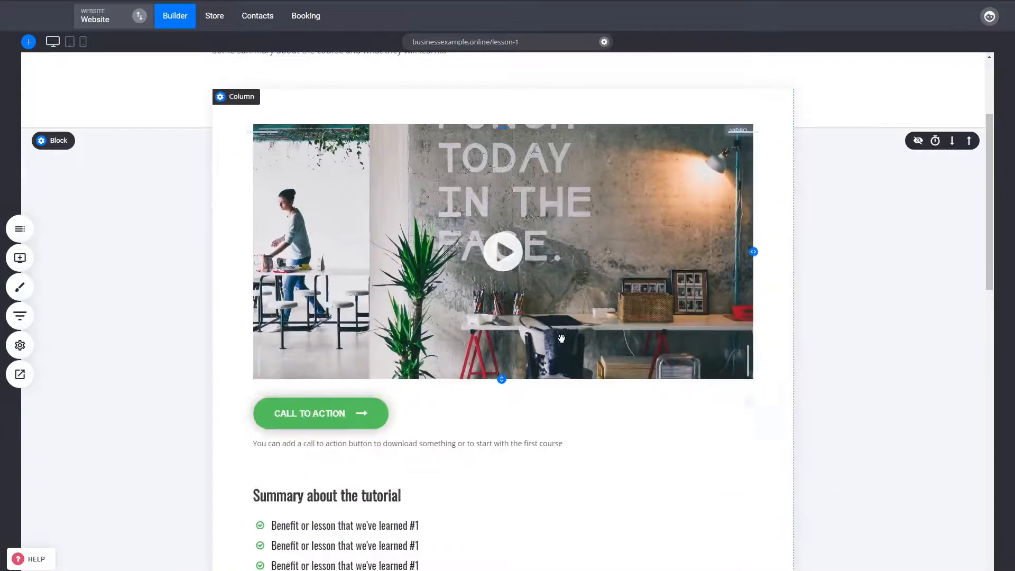
scroll(766, 342, up, 6)
scroll(766, 342, up, 2)
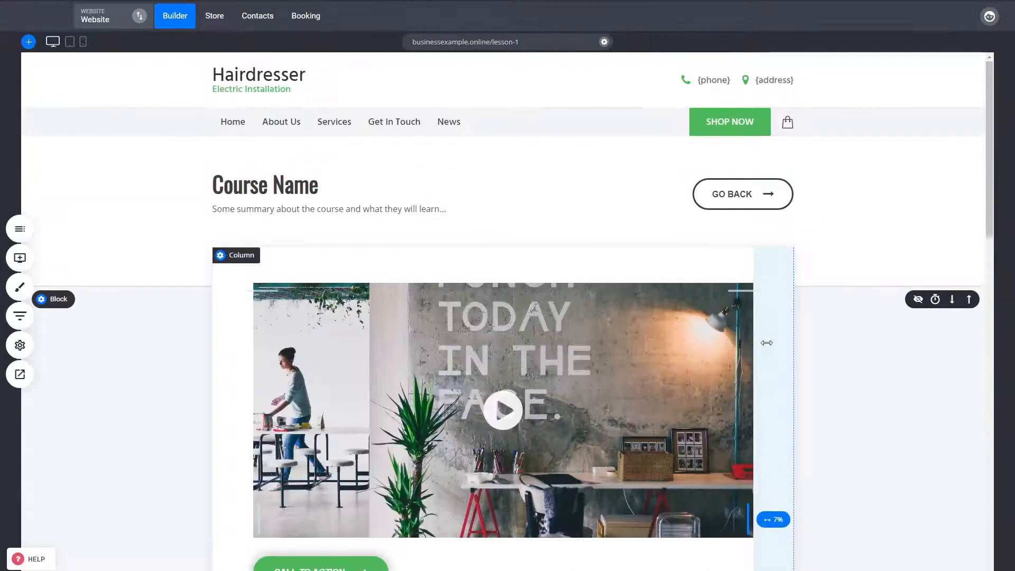
Duplicate the Lesson 1 page in the Courses group.
click(20, 241)
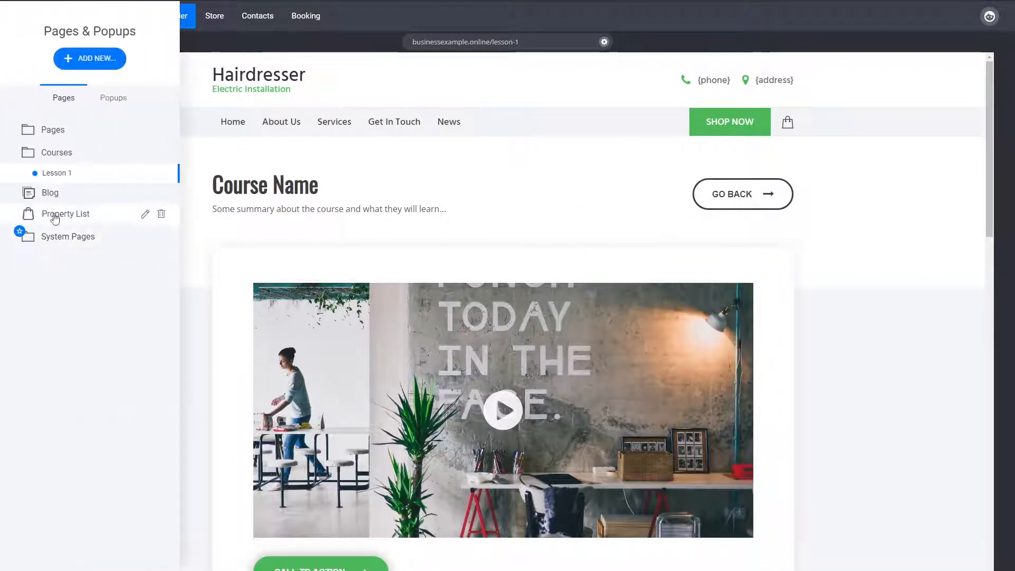
click(162, 174)
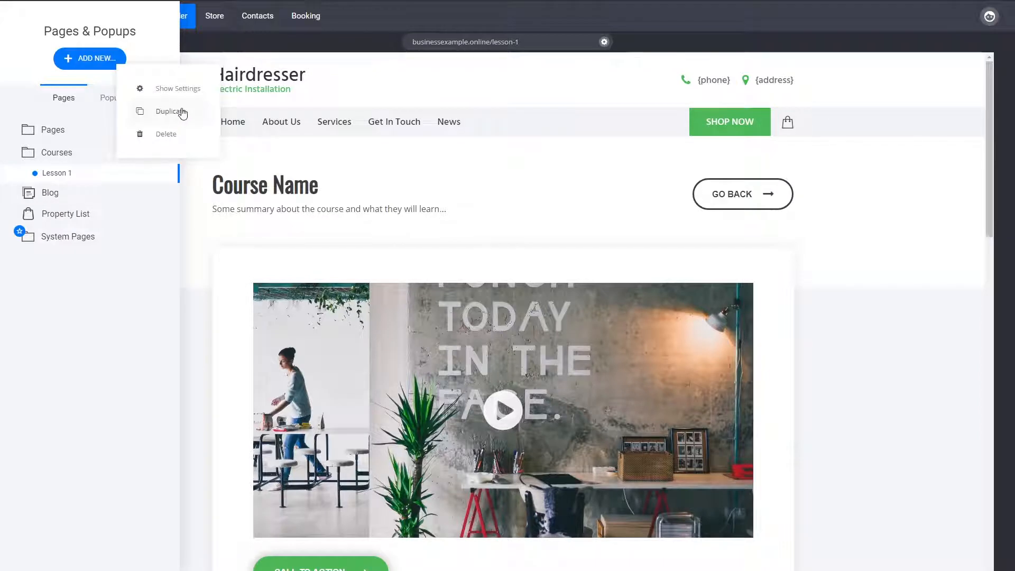
click(174, 111)
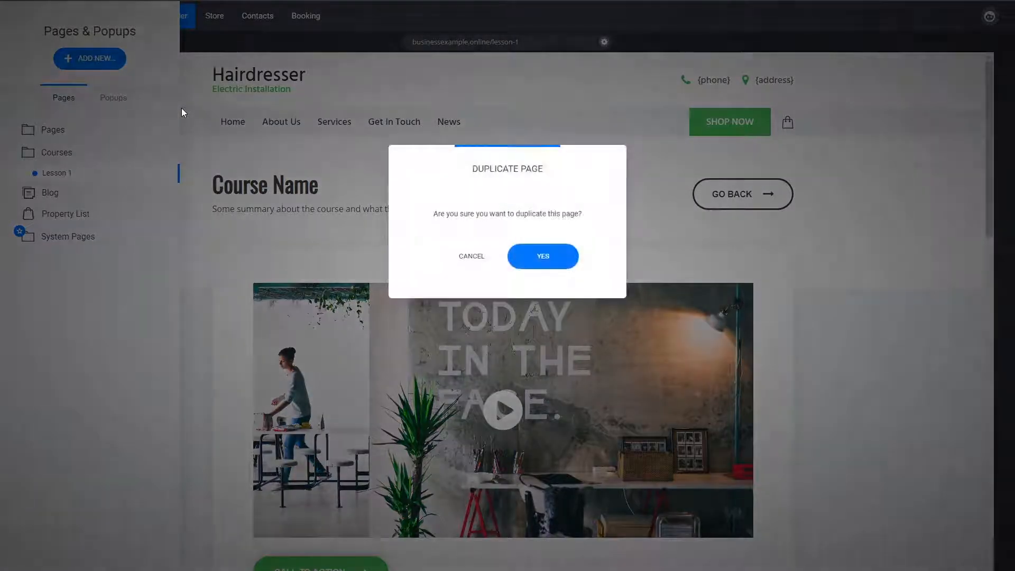
click(539, 260)
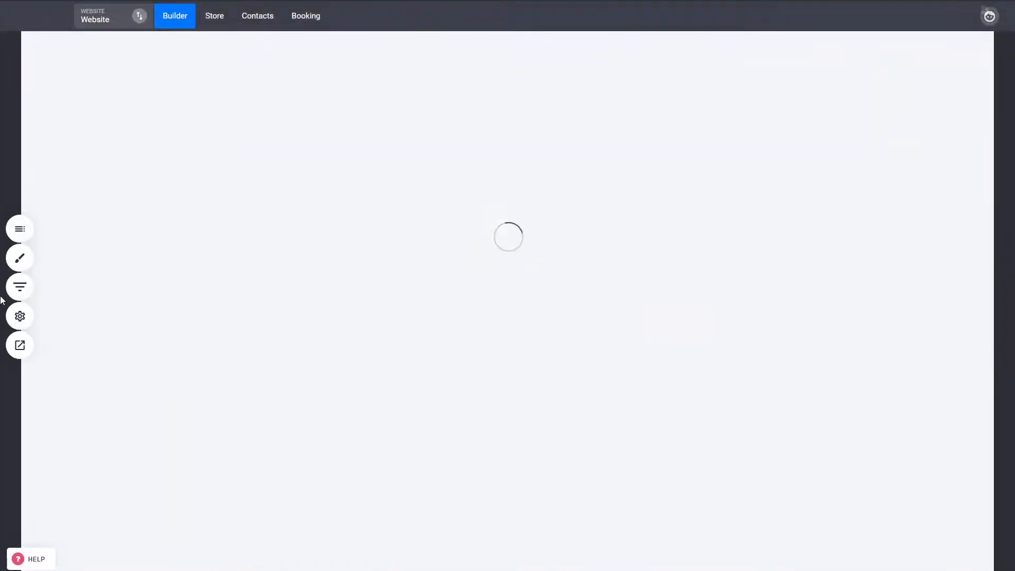
Rename the duplicated lesson page as Lesson 2 and set its URL to lesson-2.
click(20, 228)
click(162, 194)
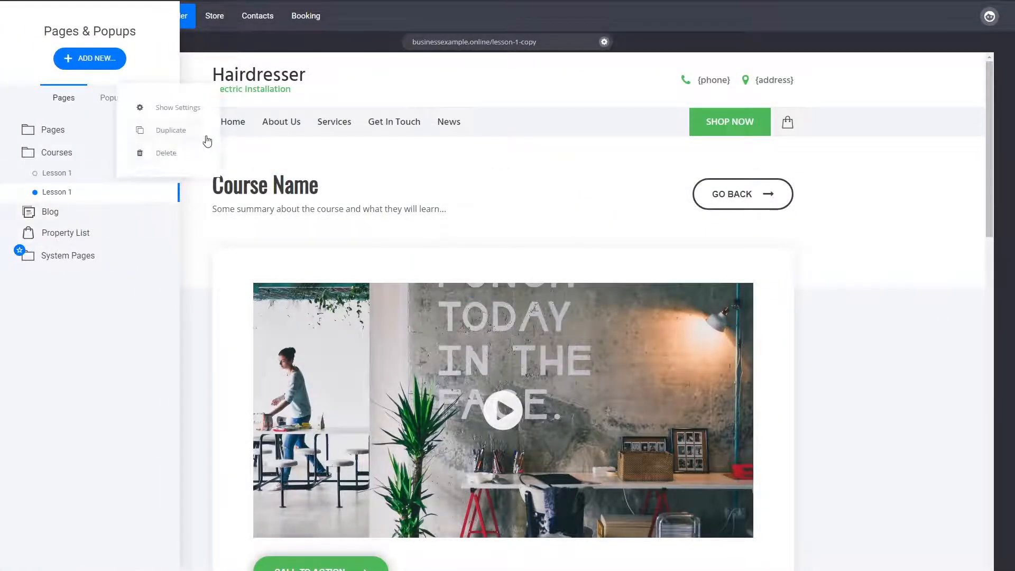
click(178, 108)
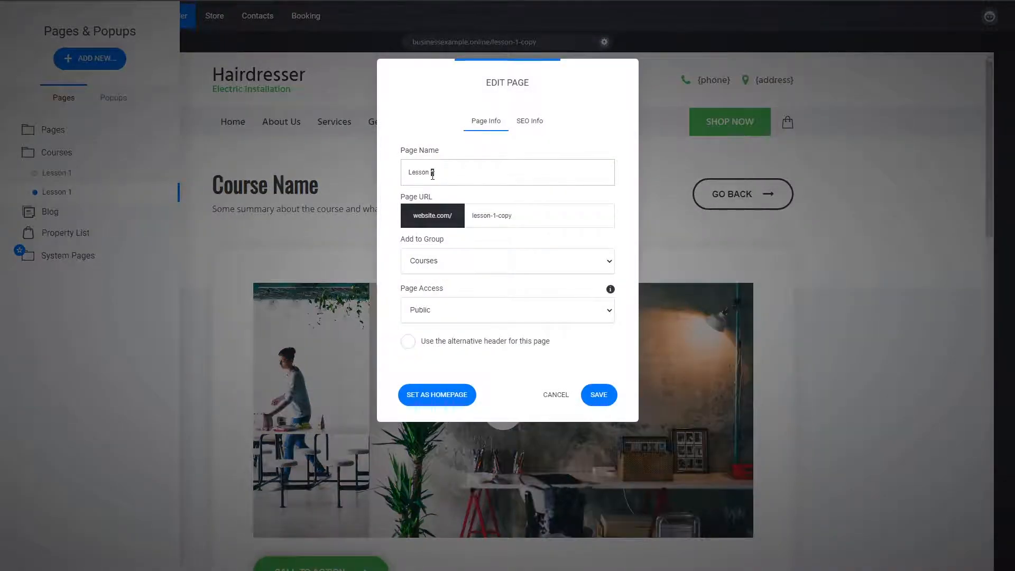
text(2)
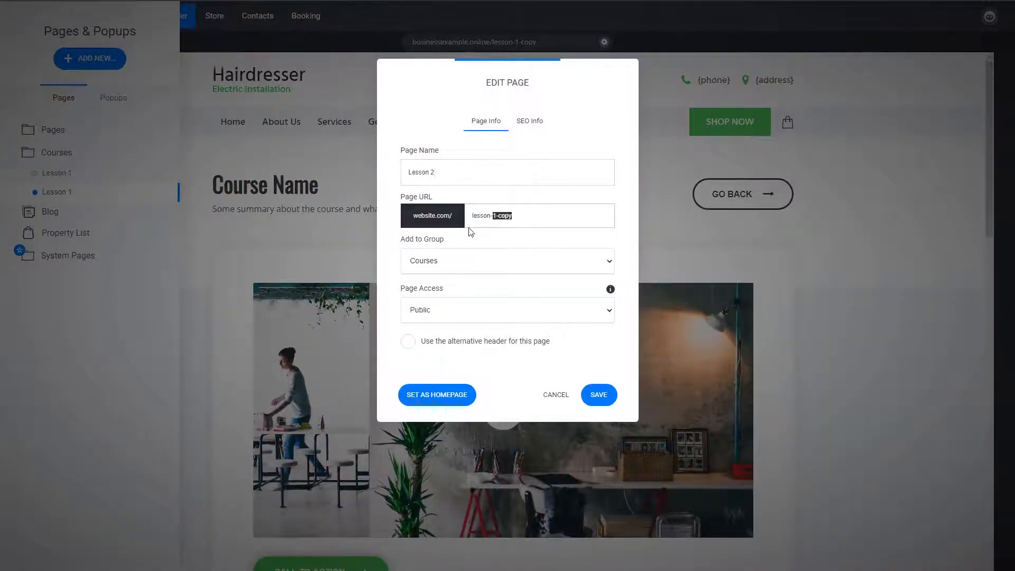
click(596, 393)
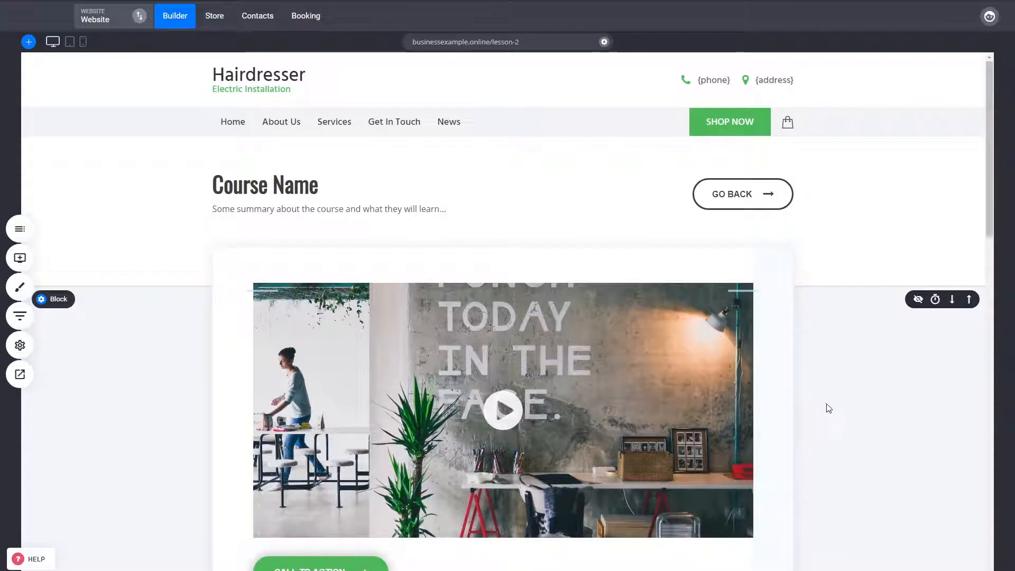
click(19, 229)
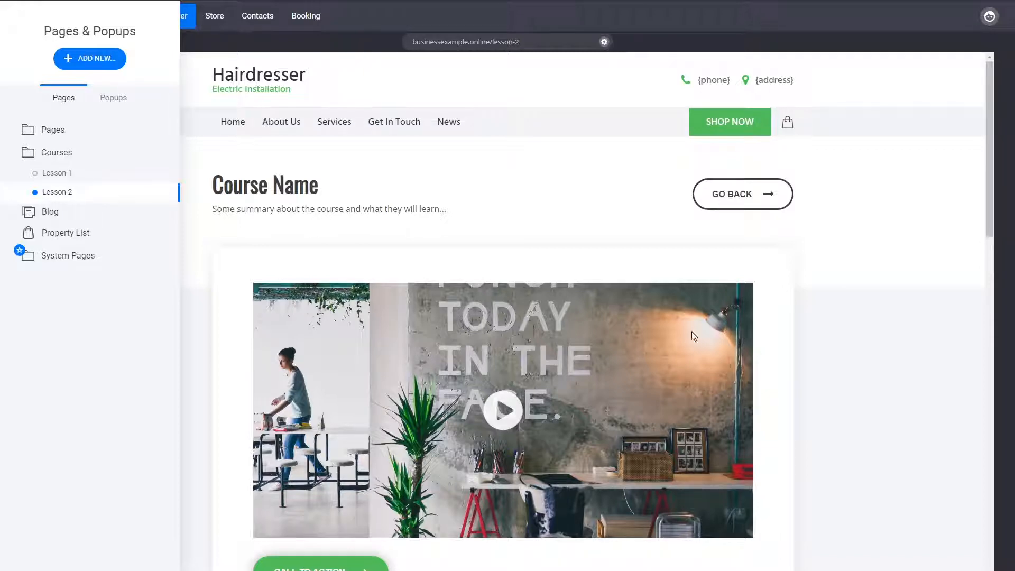
click(782, 353)
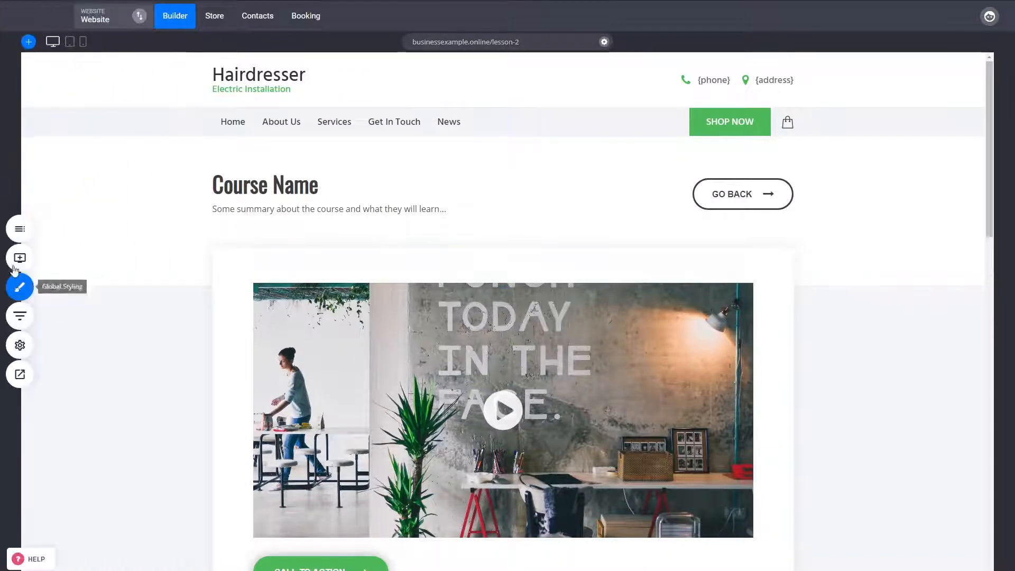
Start a new page from the Membership / Course template that shows a grid of course cards with call-to-action buttons.
click(19, 229)
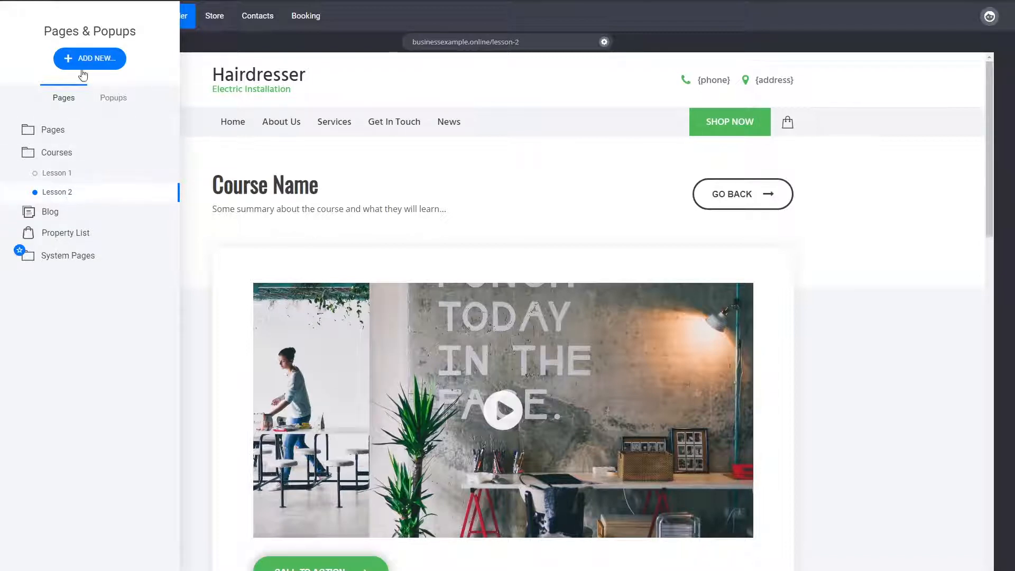
click(95, 60)
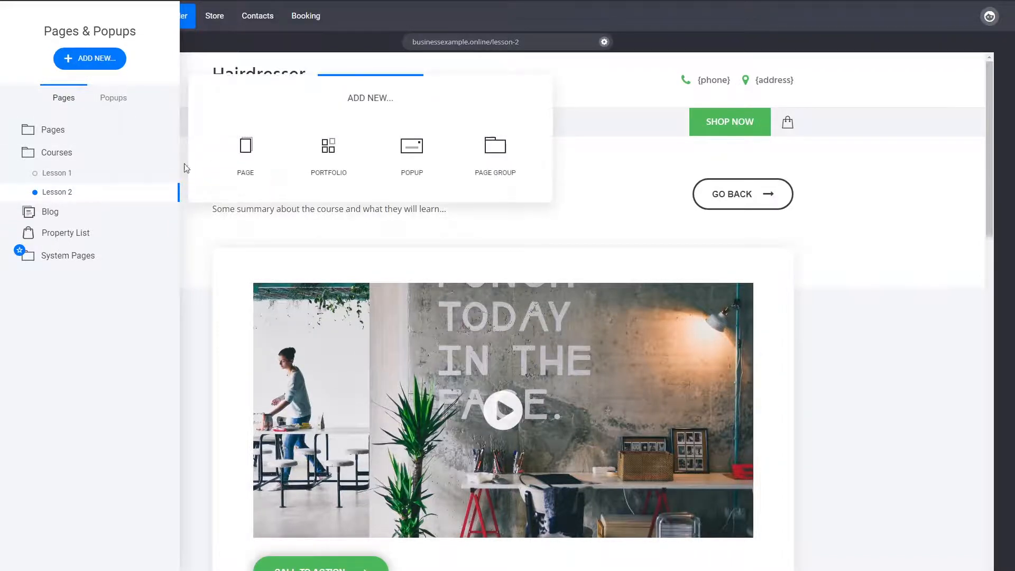
click(239, 157)
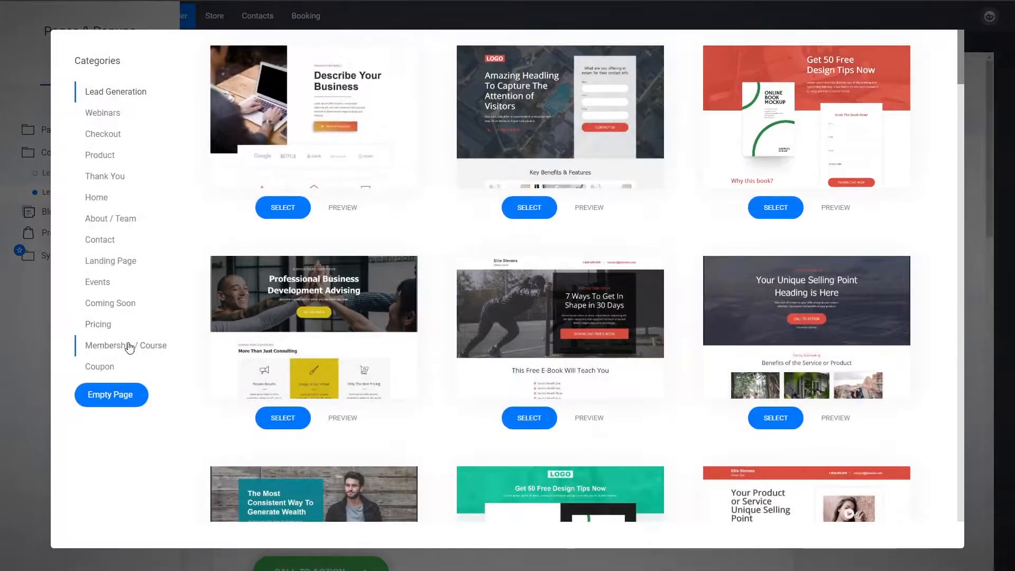
click(129, 346)
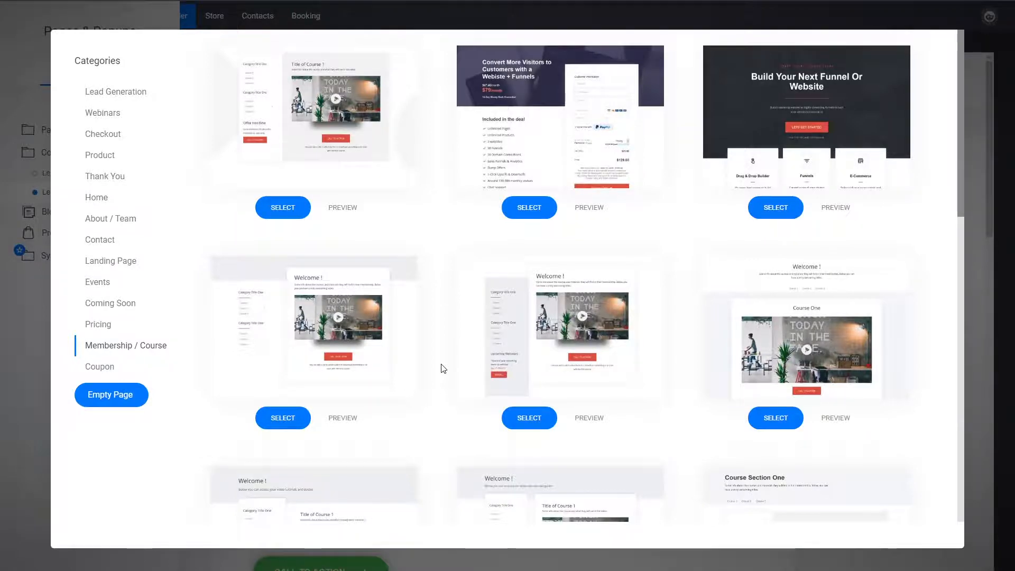
scroll(443, 369, down, 3)
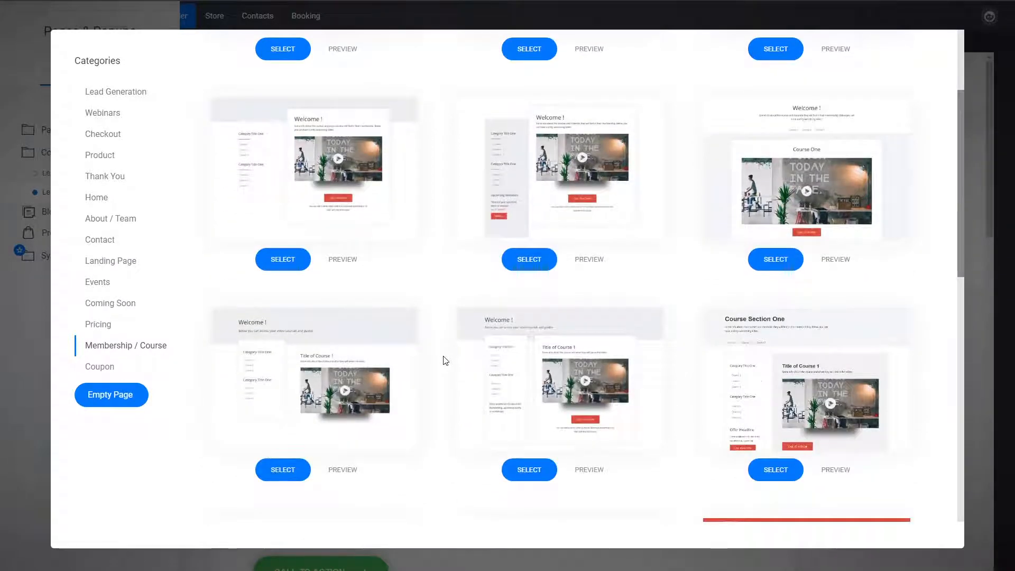
scroll(444, 347, down, 6)
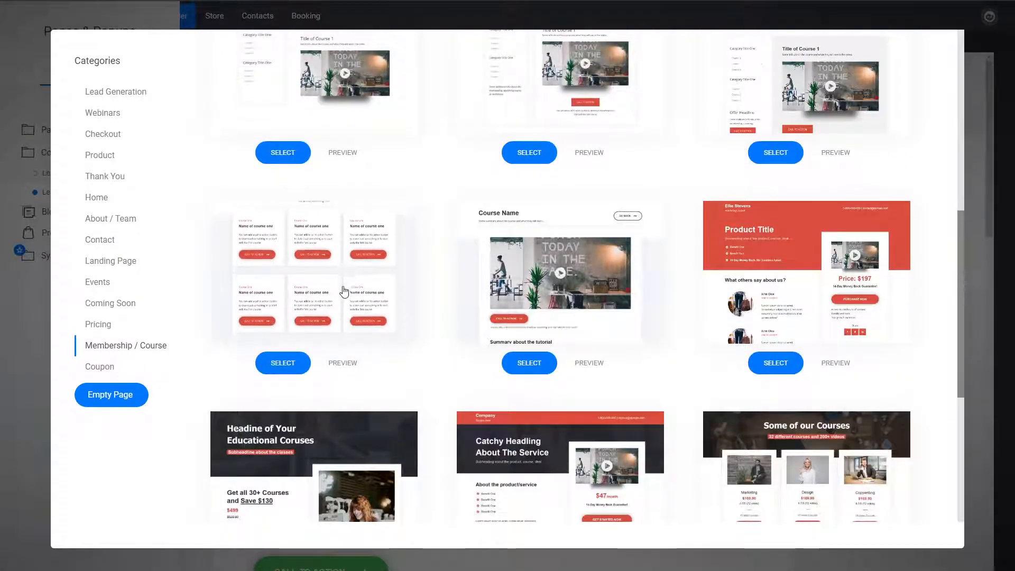
click(348, 363)
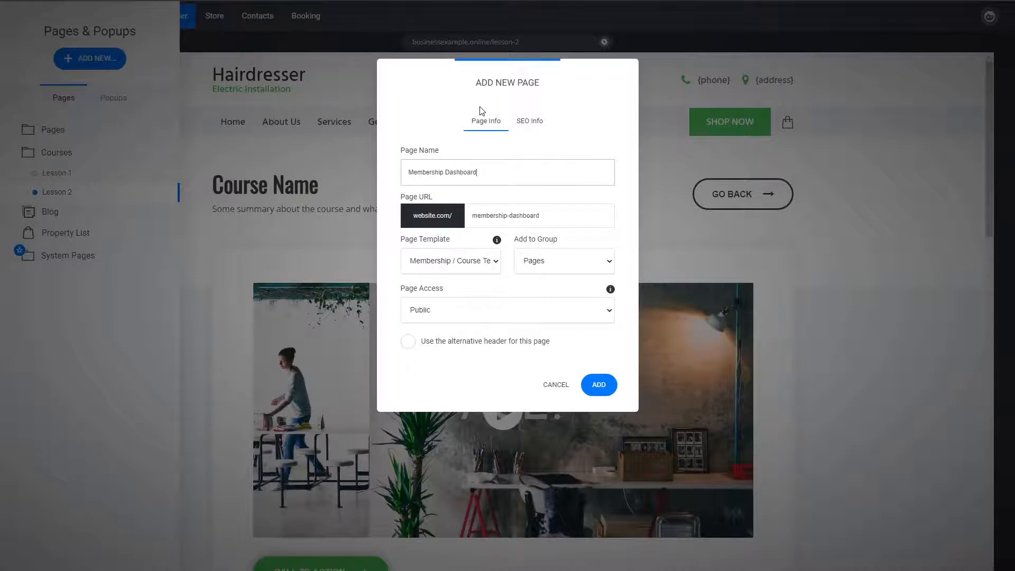
Name the new page Membership Dashboard, assign it to the Courses group, and add it to the website.
click(557, 263)
click(531, 291)
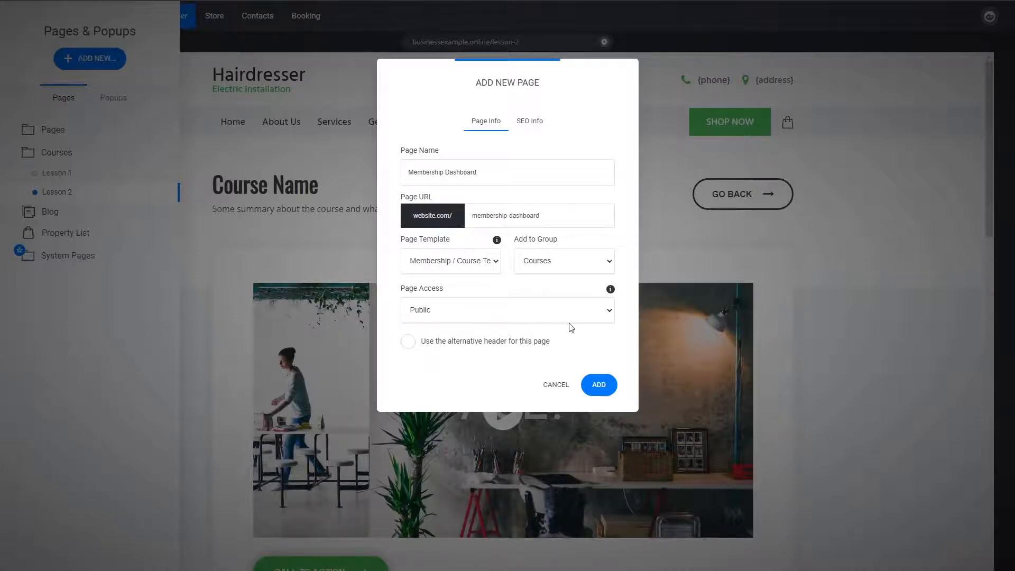
click(600, 384)
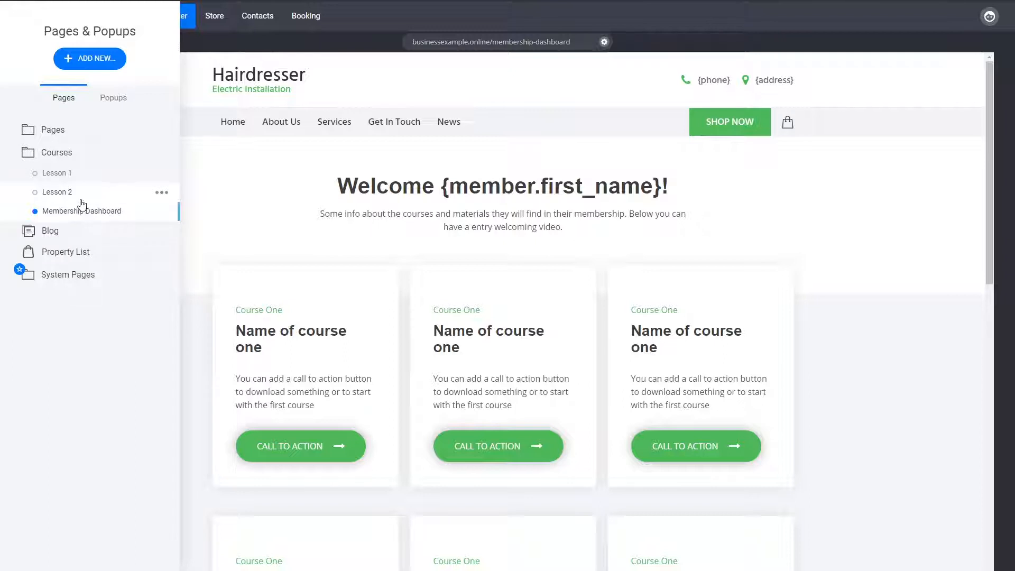
Link the first course card's Call to Action button to the Lesson 1 page in the Courses group, opening in the same tab.
click(342, 441)
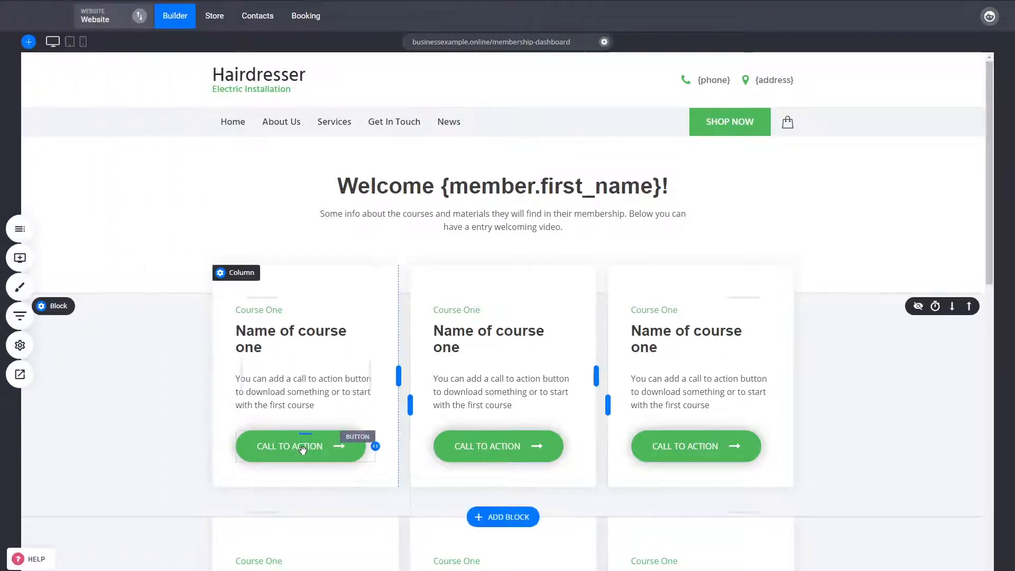
click(302, 449)
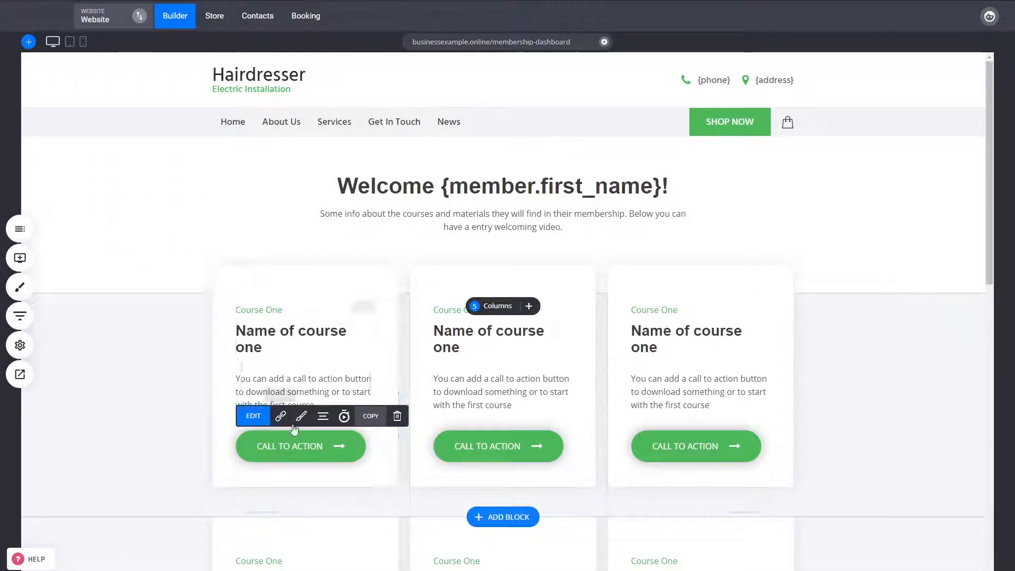
click(281, 415)
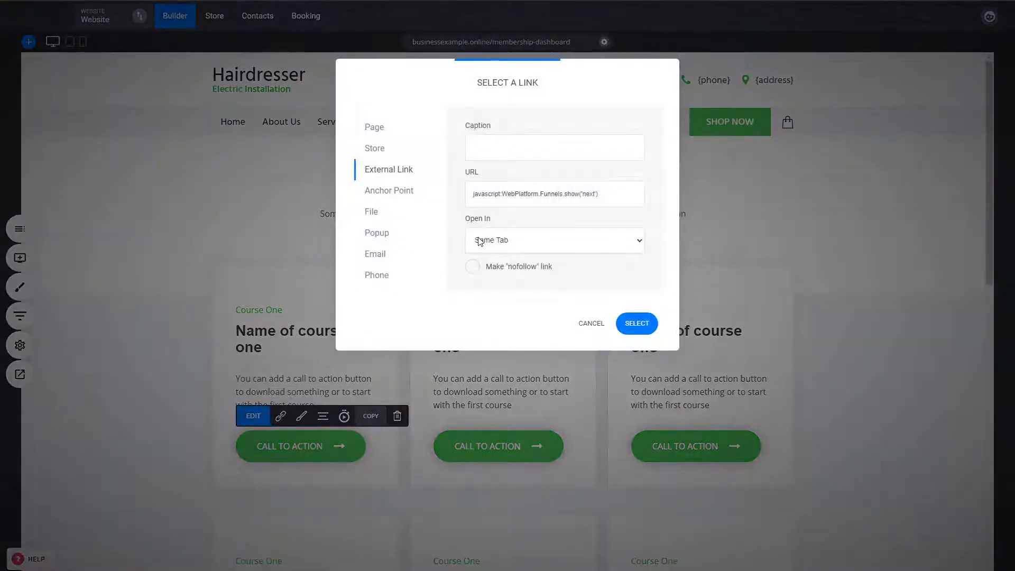
click(379, 133)
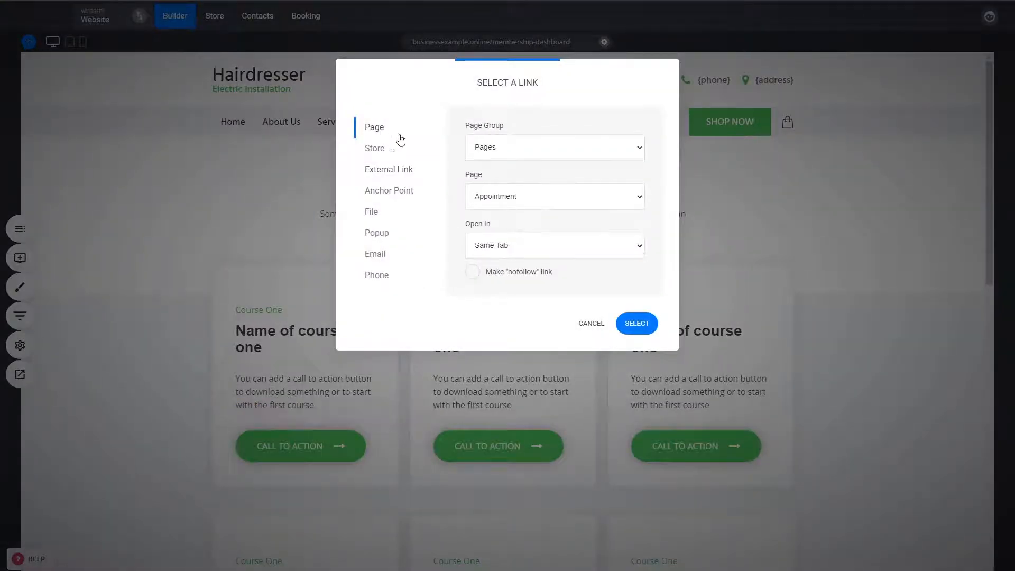
click(495, 176)
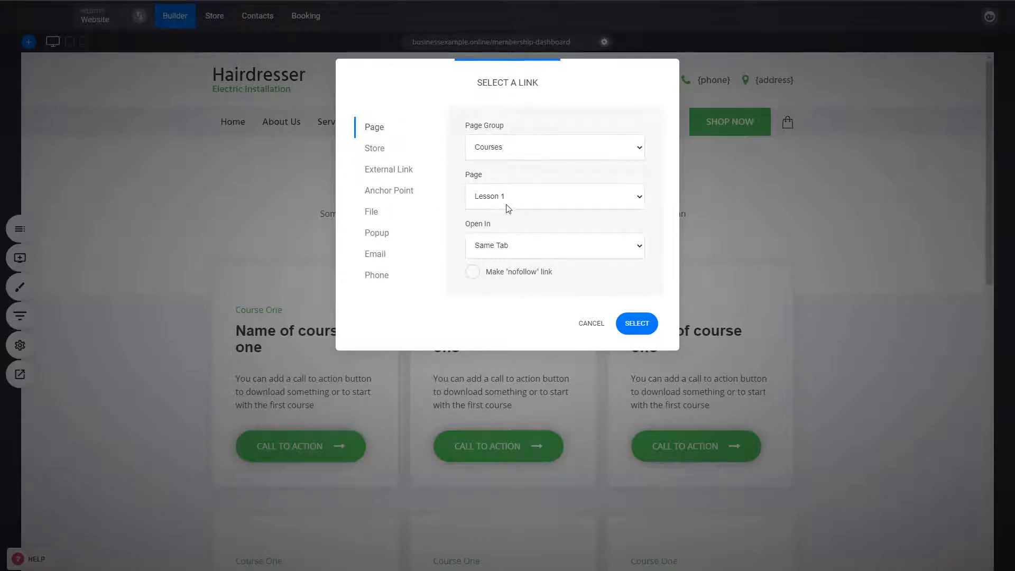
click(637, 323)
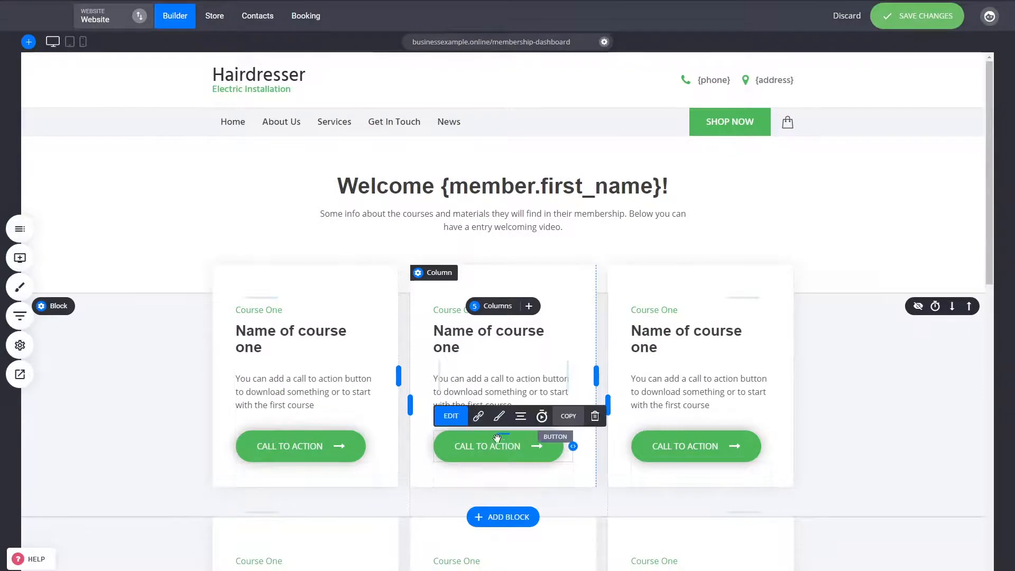
Link the second course card's Call to Action button to a page in the Courses group.
click(478, 416)
click(374, 127)
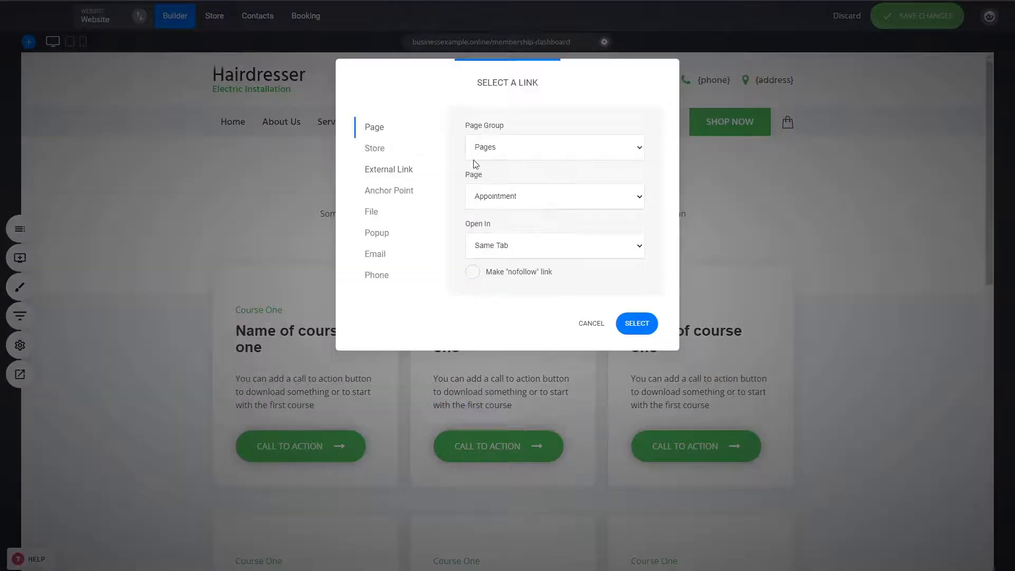
click(492, 177)
click(637, 323)
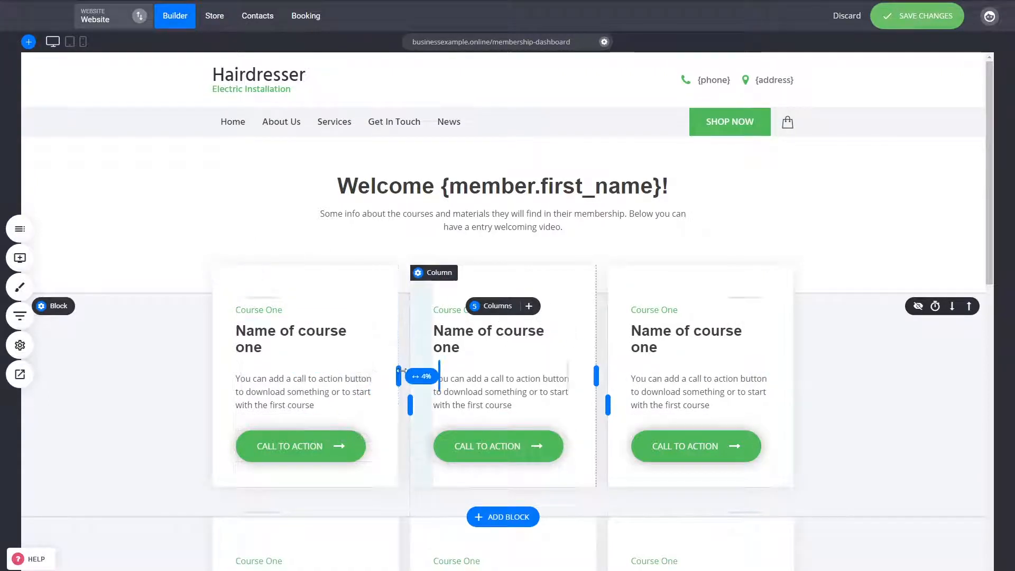
Look over the pages in the Courses group and the remaining course cards on the Membership Dashboard page.
click(20, 228)
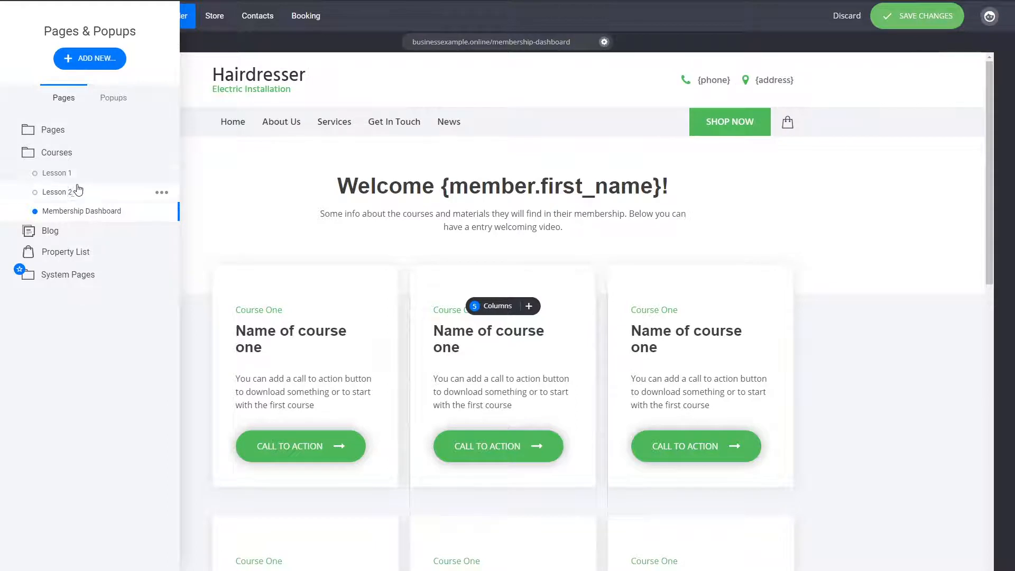
click(861, 378)
scroll(808, 371, down, 2)
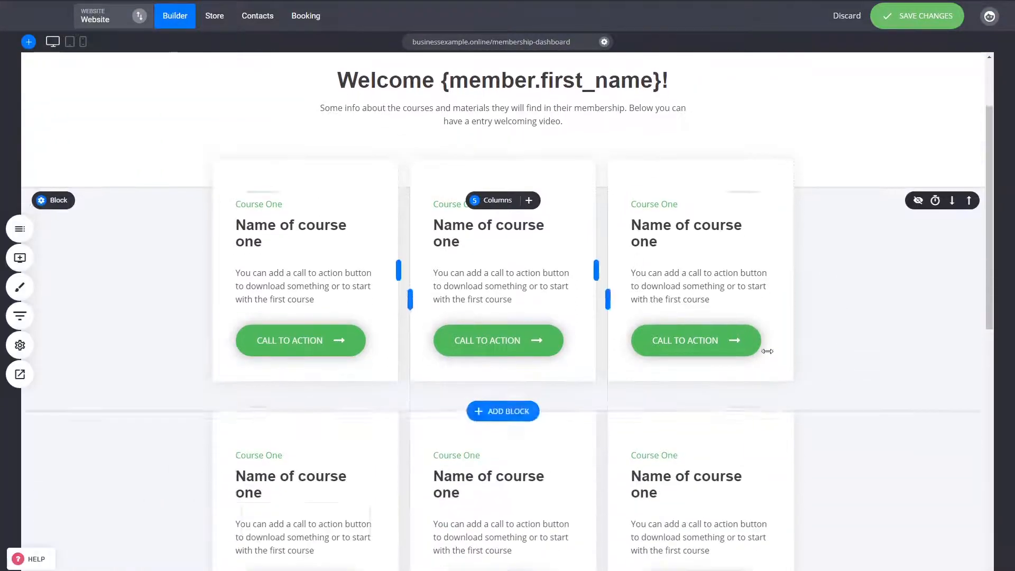
scroll(459, 302, down, 2)
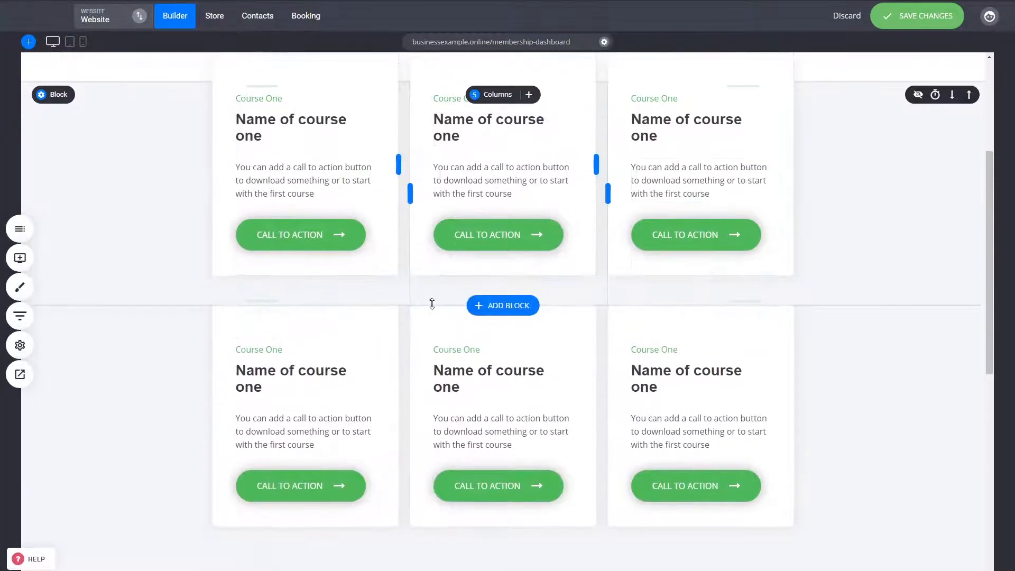
scroll(475, 359, down, 3)
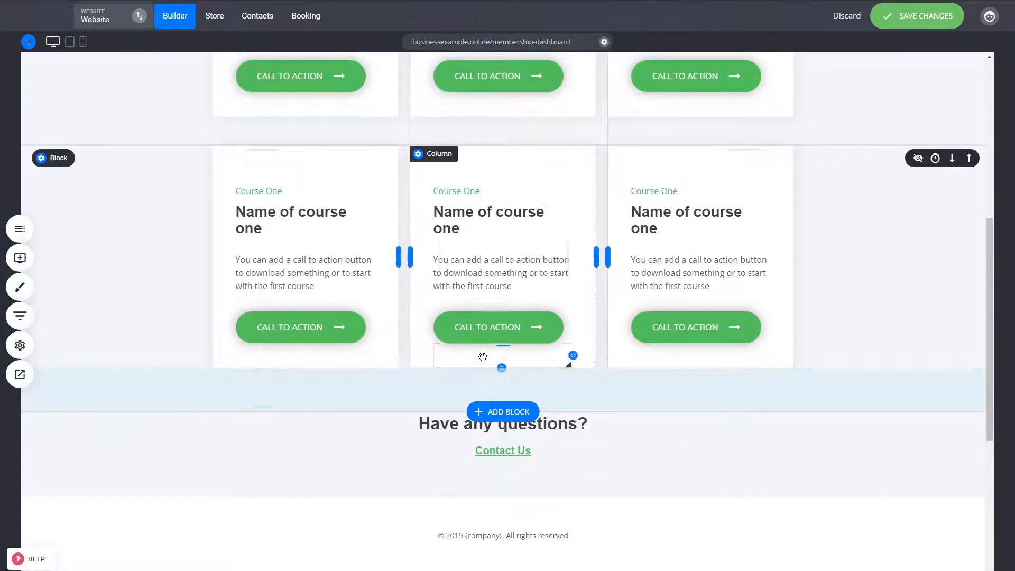
Copy the second row block of course cards and paste it directly below that row on the Membership Dashboard page.
scroll(476, 370, up, 3)
mouse_move(83, 321)
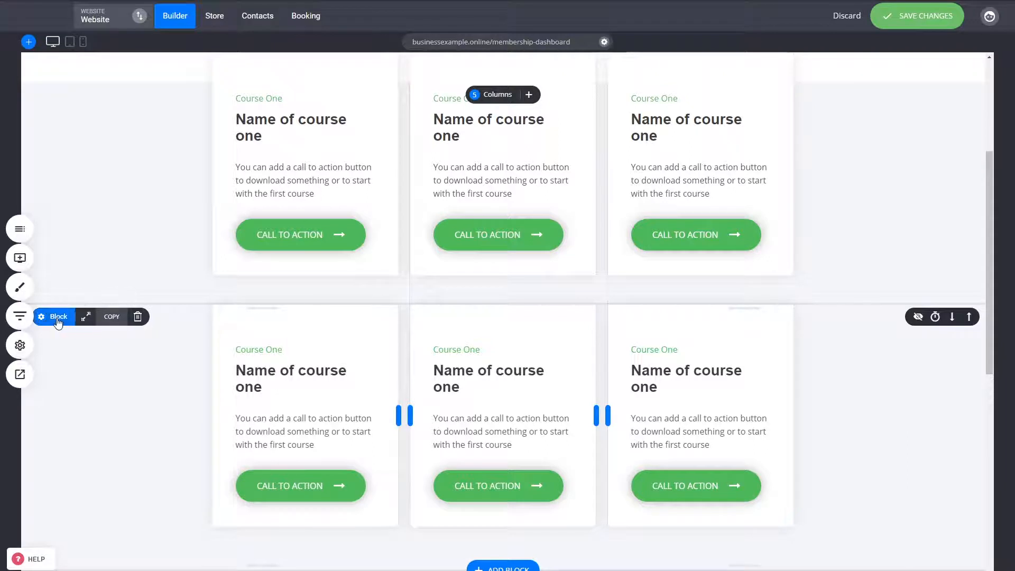
click(112, 316)
scroll(141, 324, down, 2)
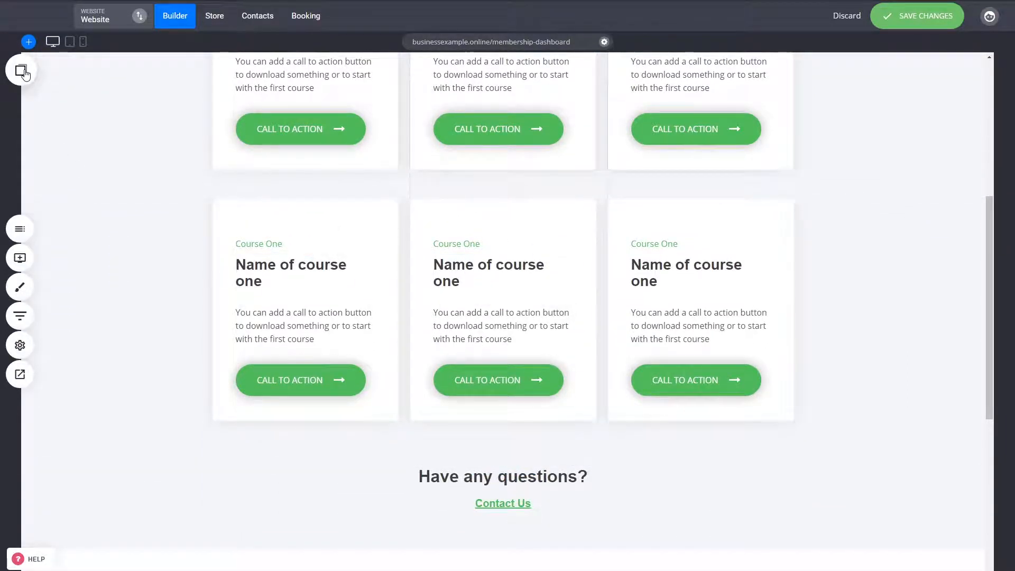
click(20, 74)
drag(54, 174, 455, 453)
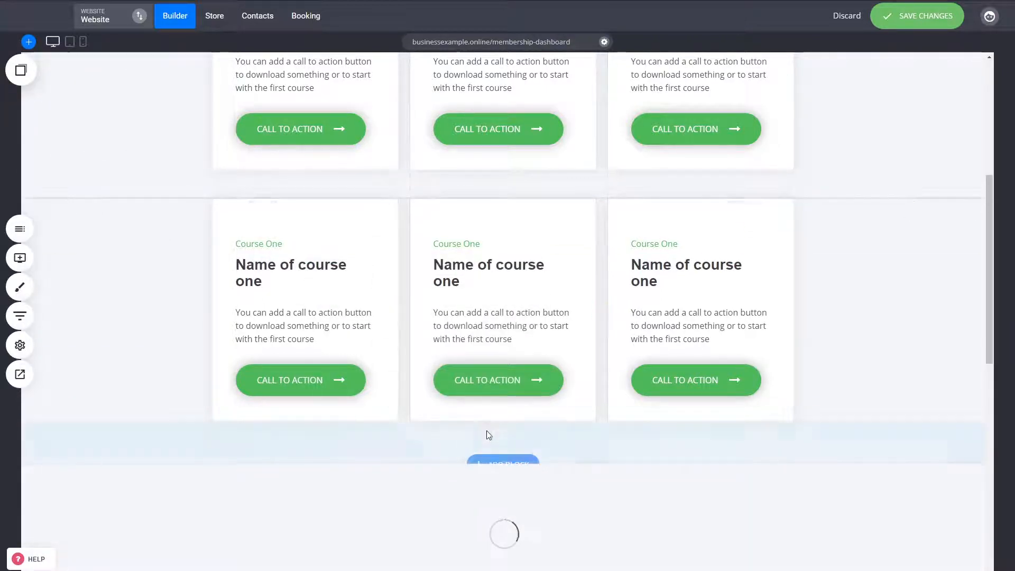
drag(418, 455, 414, 440)
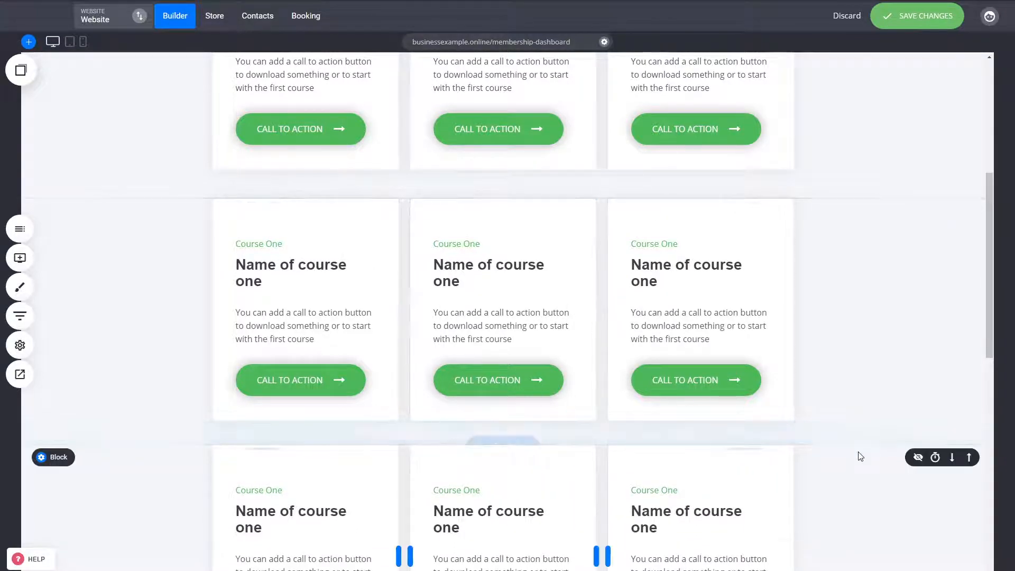
Check the course card rows against the pages in the Courses group and save the Membership Dashboard changes.
scroll(856, 455, down, 4)
drag(619, 471, 620, 483)
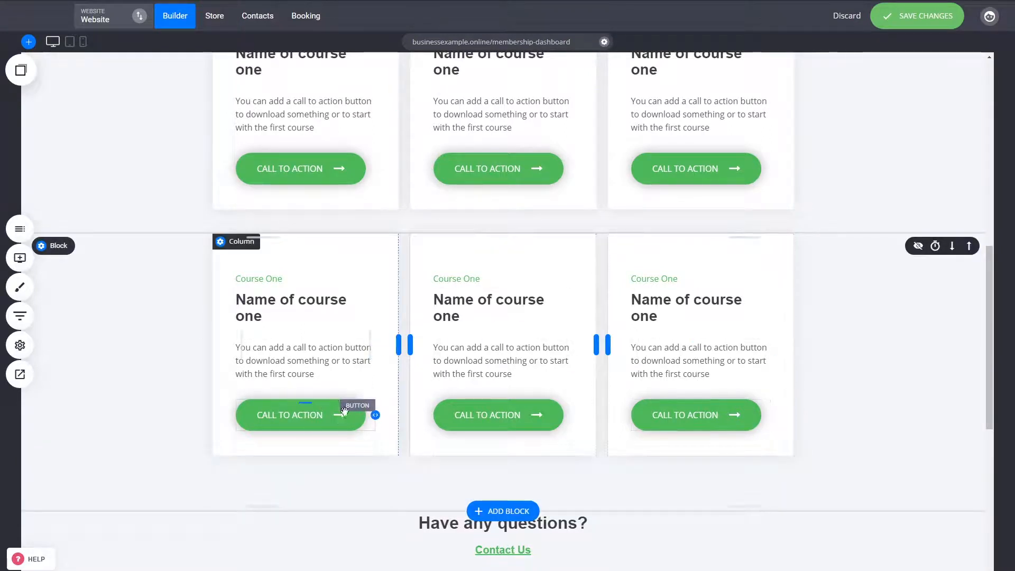
click(19, 230)
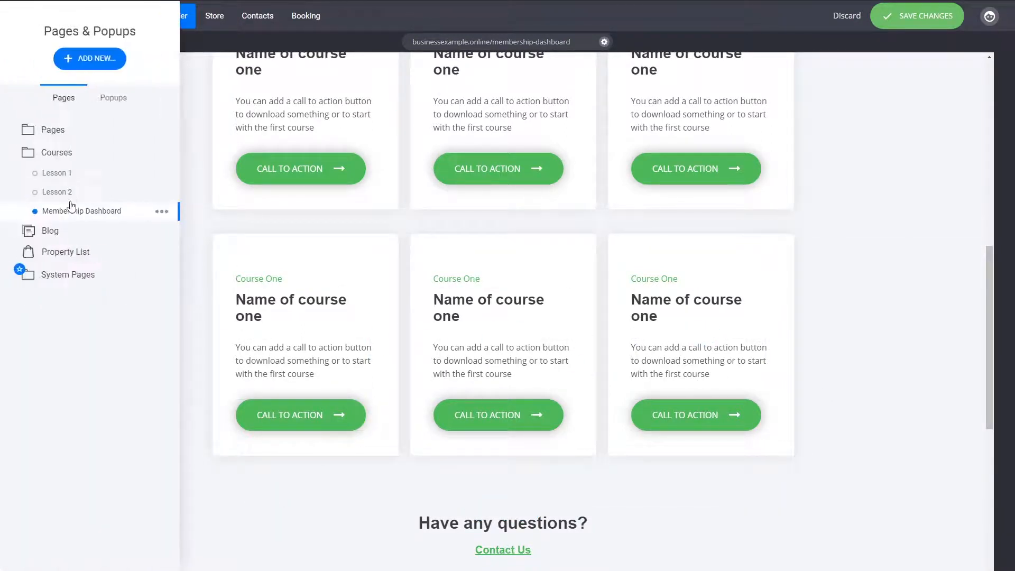
click(851, 286)
scroll(851, 344, up, 5)
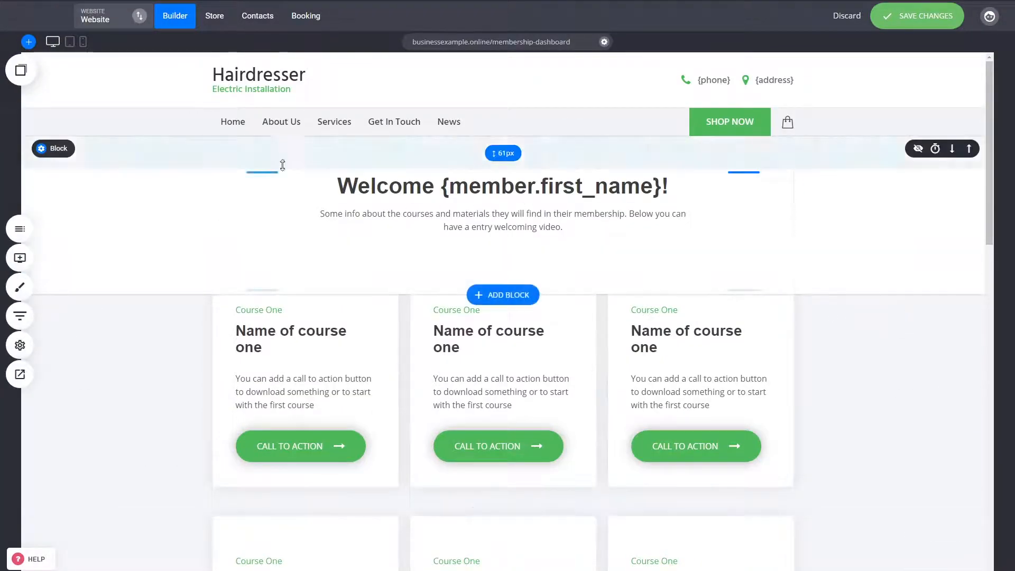
scroll(876, 369, down, 5)
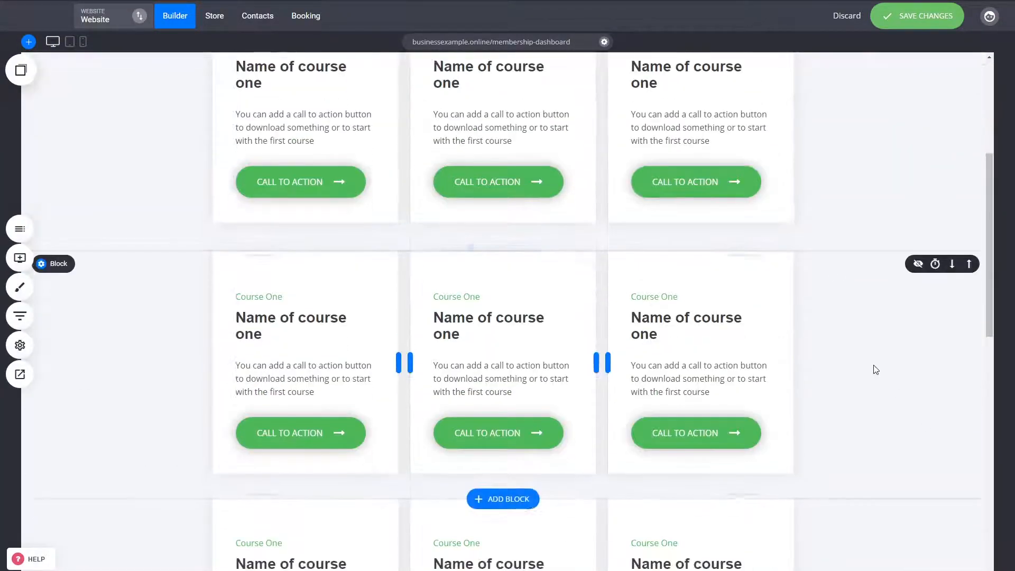
click(20, 229)
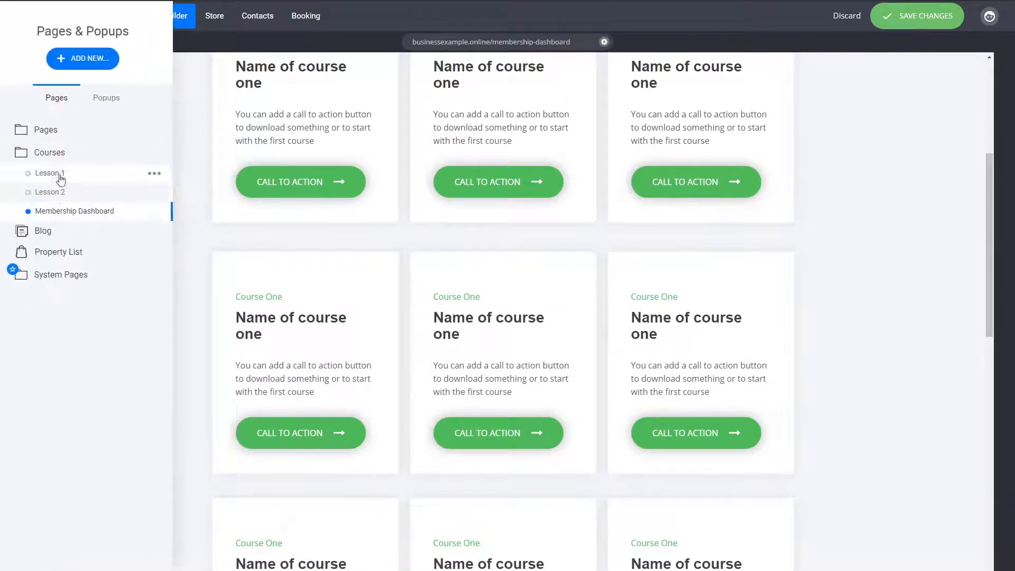
click(844, 208)
click(917, 15)
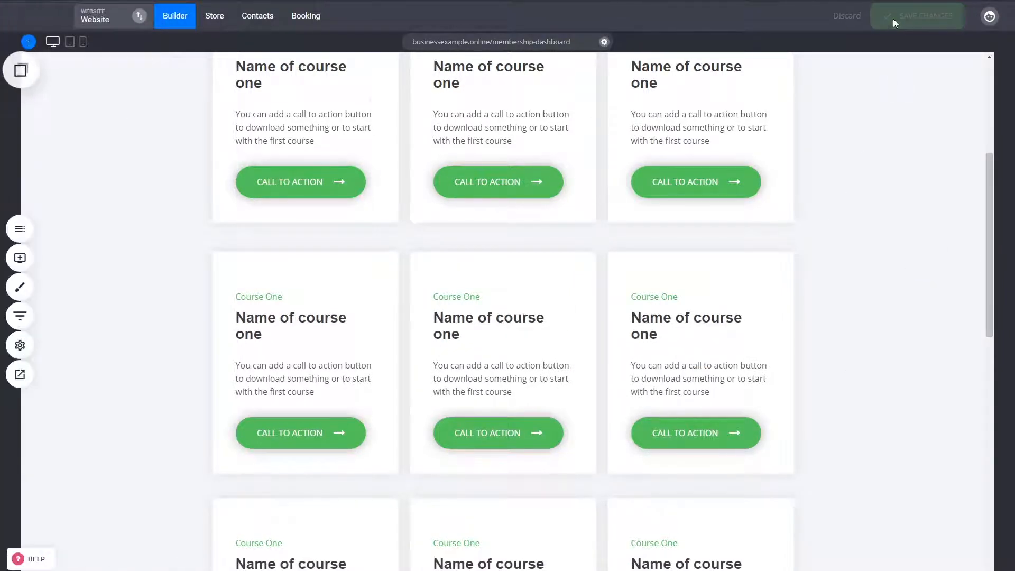
Add a page named Course 1 to the Courses group using the Membership / Course template with the category and Upcoming Webinars sidebar.
click(24, 238)
click(97, 59)
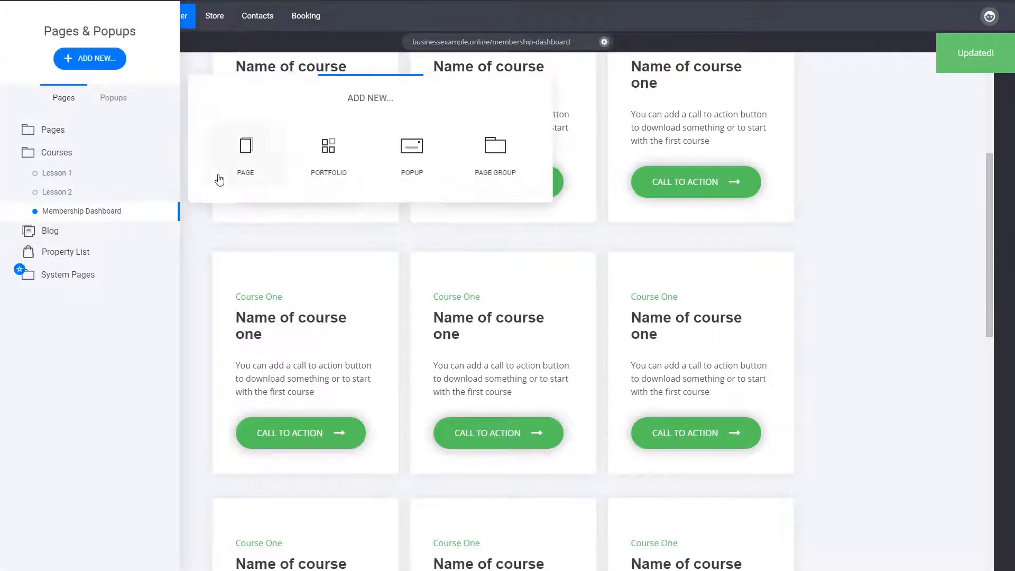
click(239, 176)
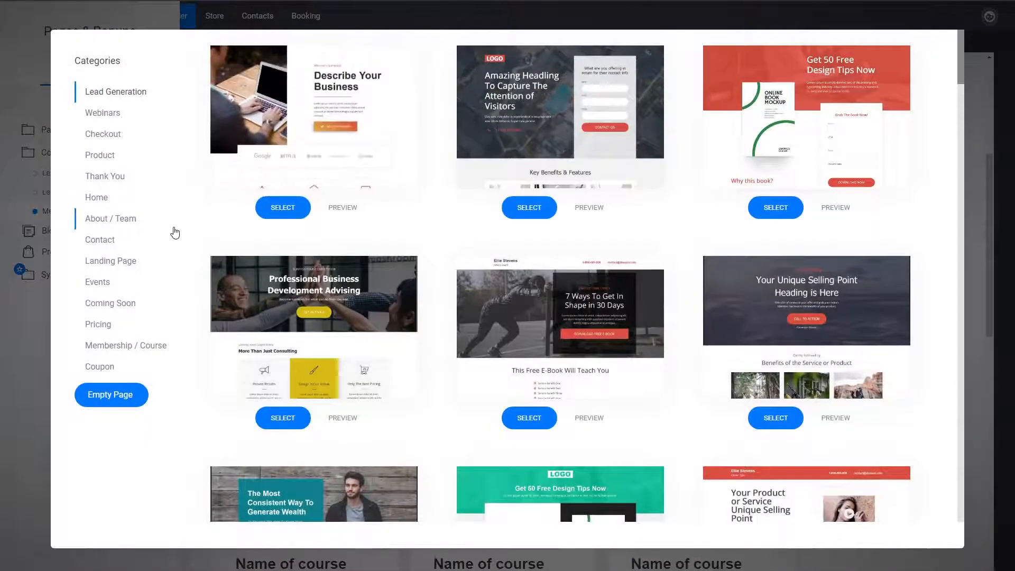
click(135, 351)
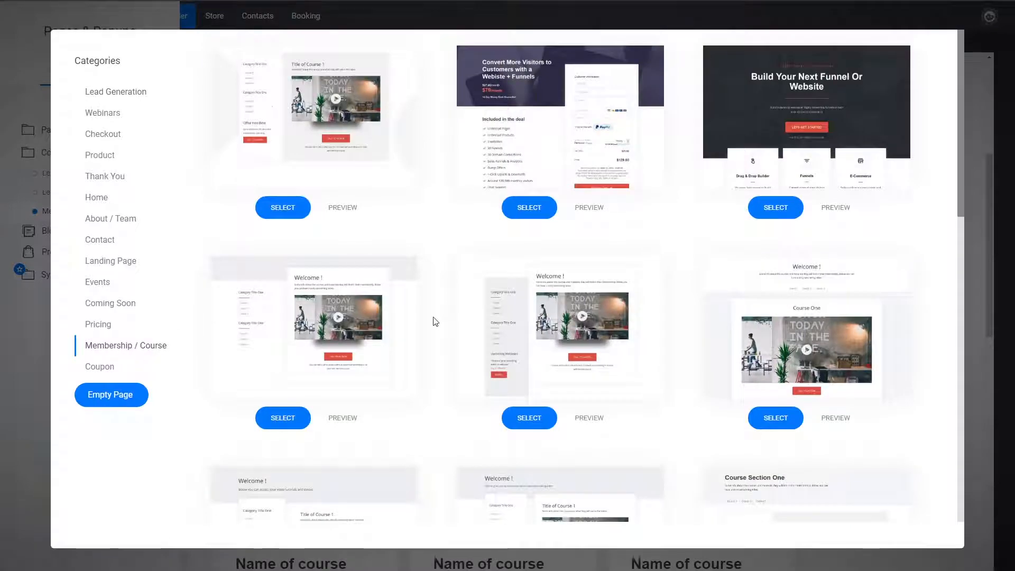
click(594, 417)
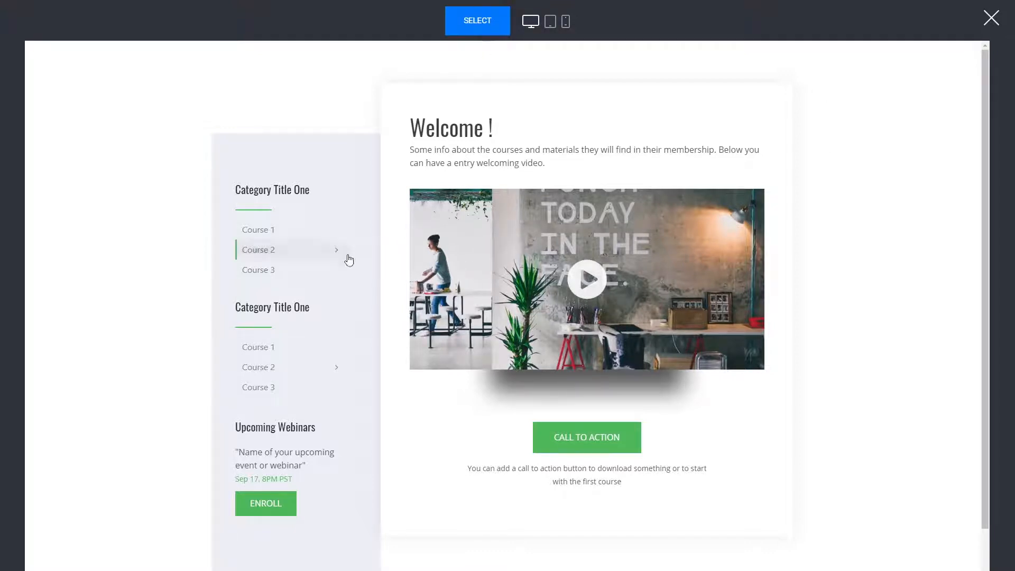
click(477, 24)
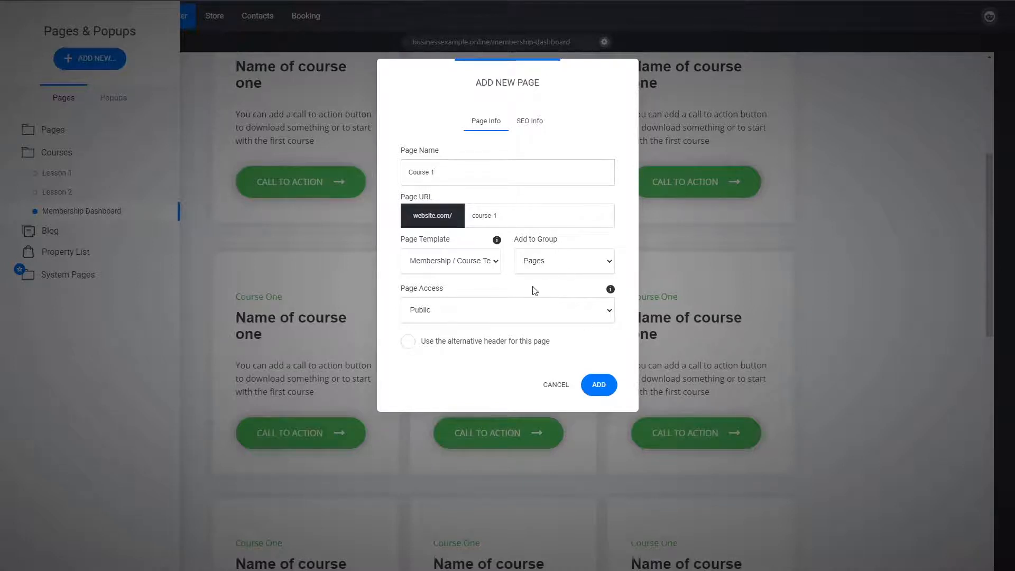
click(599, 385)
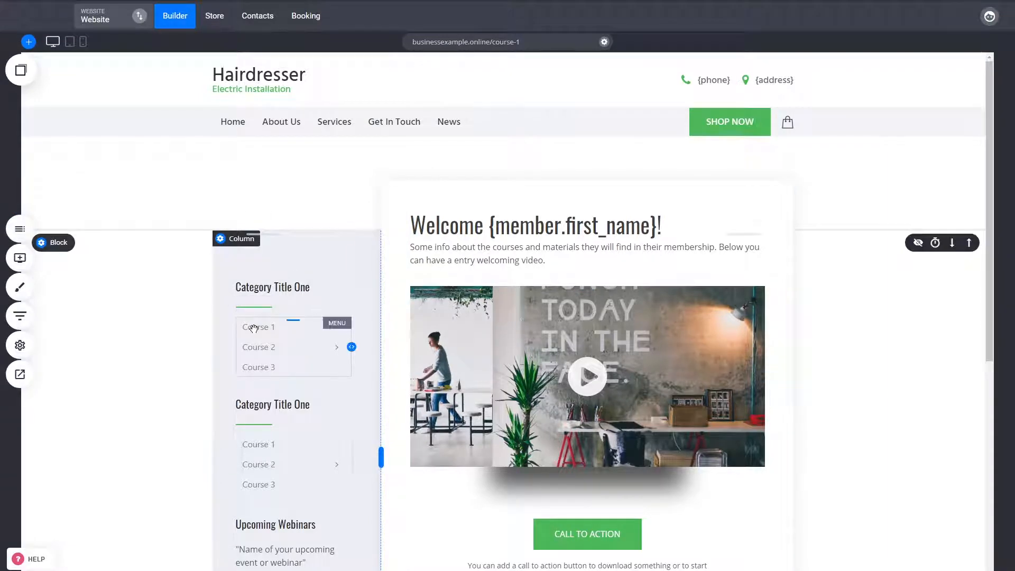
Examine the Course 1 page's sidebar menus, welcome video and Call to Action area, along with its page options.
scroll(448, 287, down, 2)
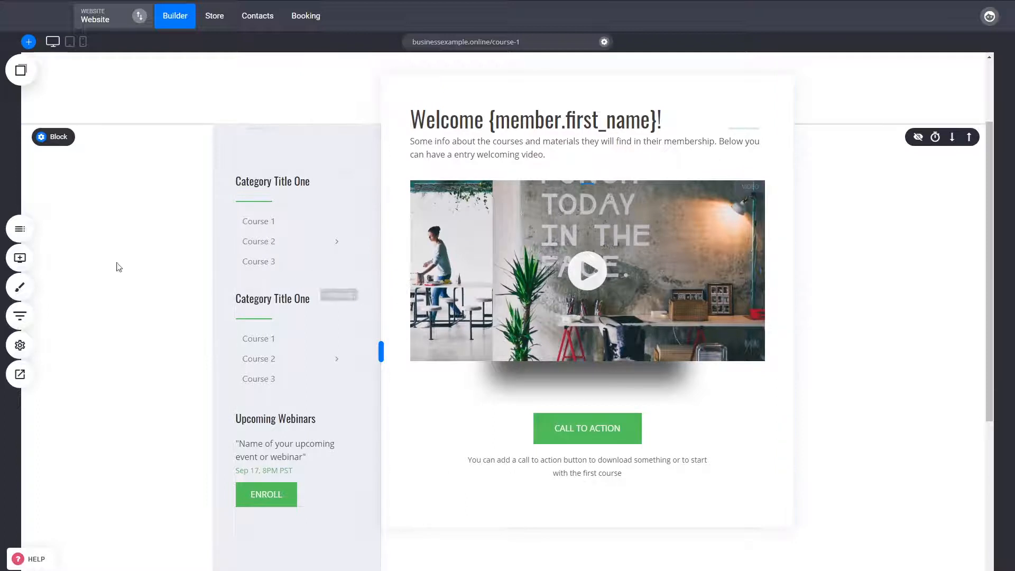
click(19, 229)
click(162, 229)
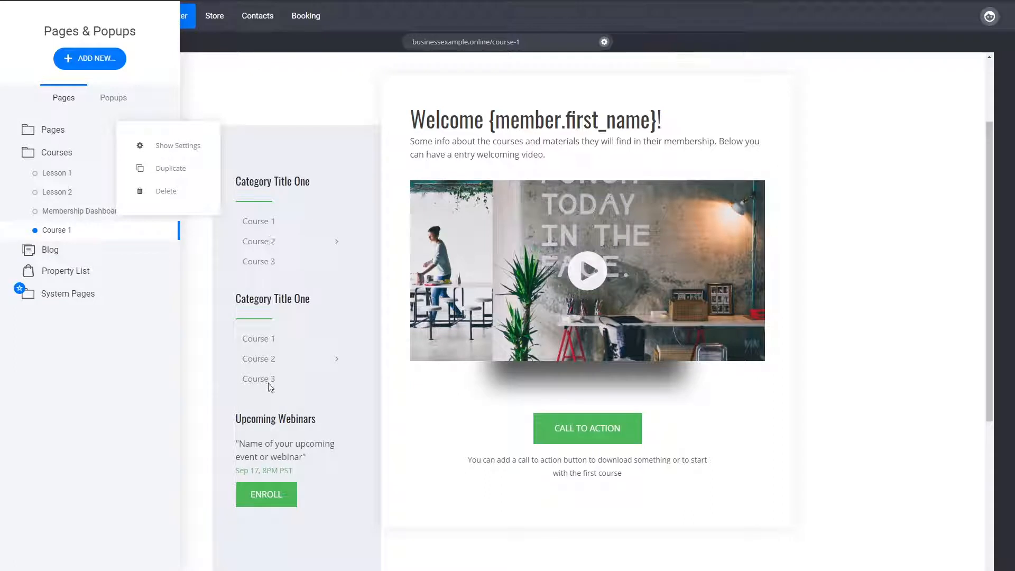
click(893, 302)
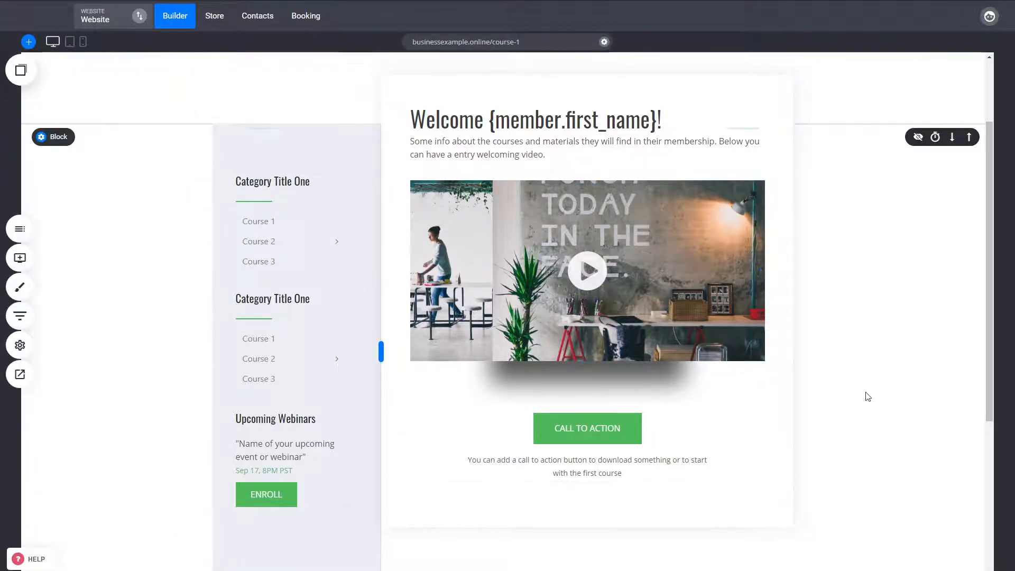
scroll(867, 396, up, 2)
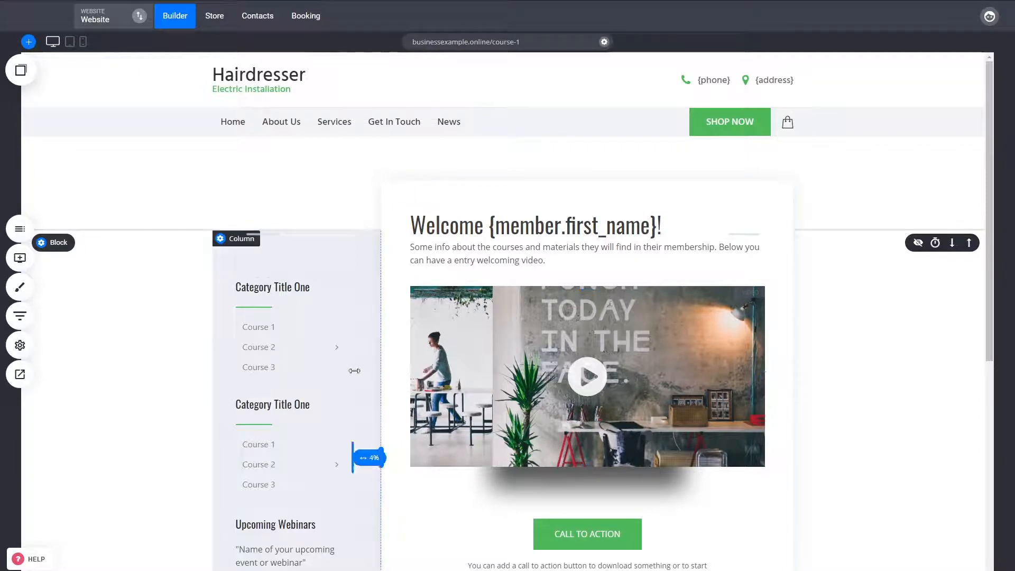
scroll(911, 435, down, 4)
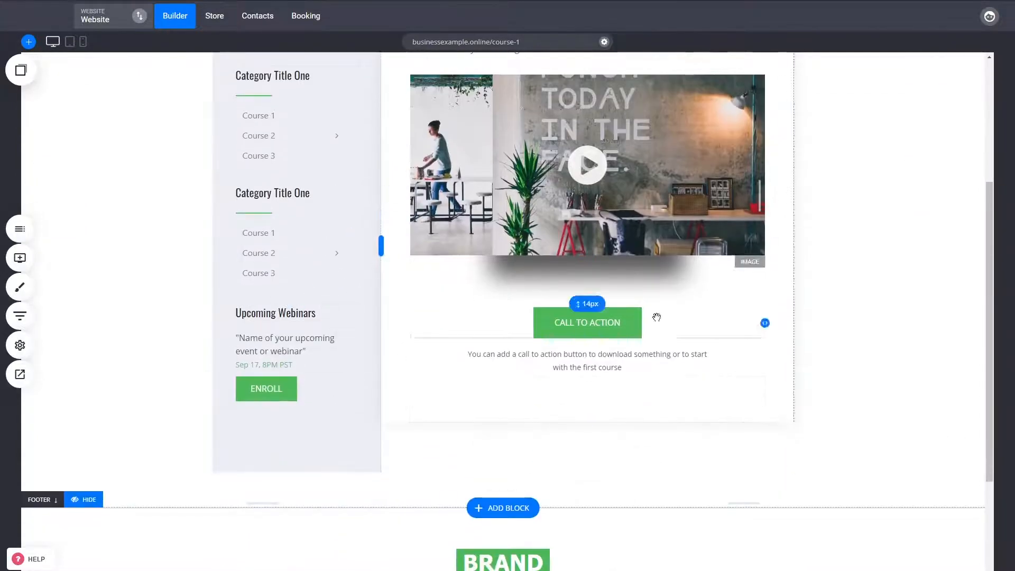
scroll(865, 430, up, 4)
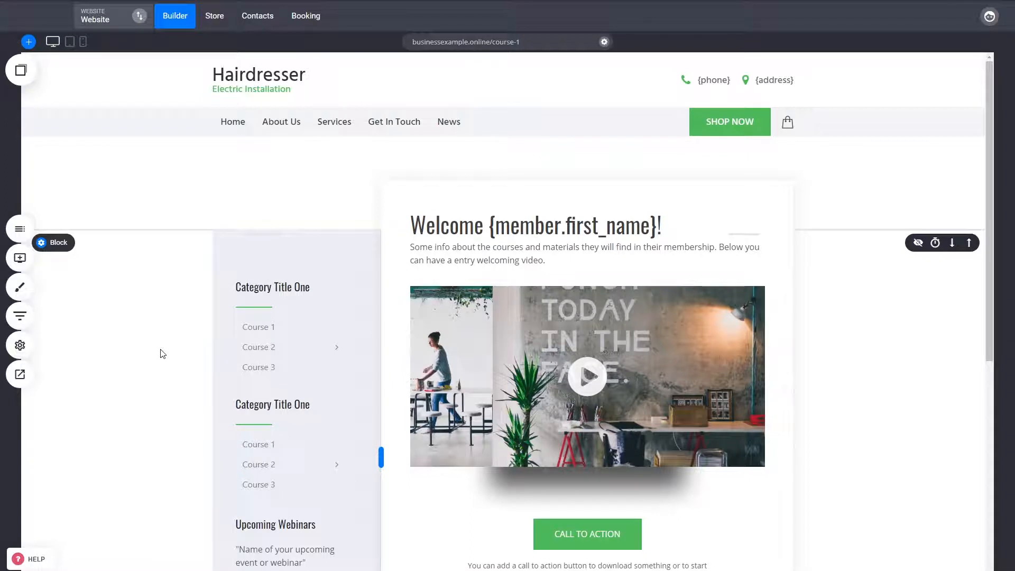
click(27, 232)
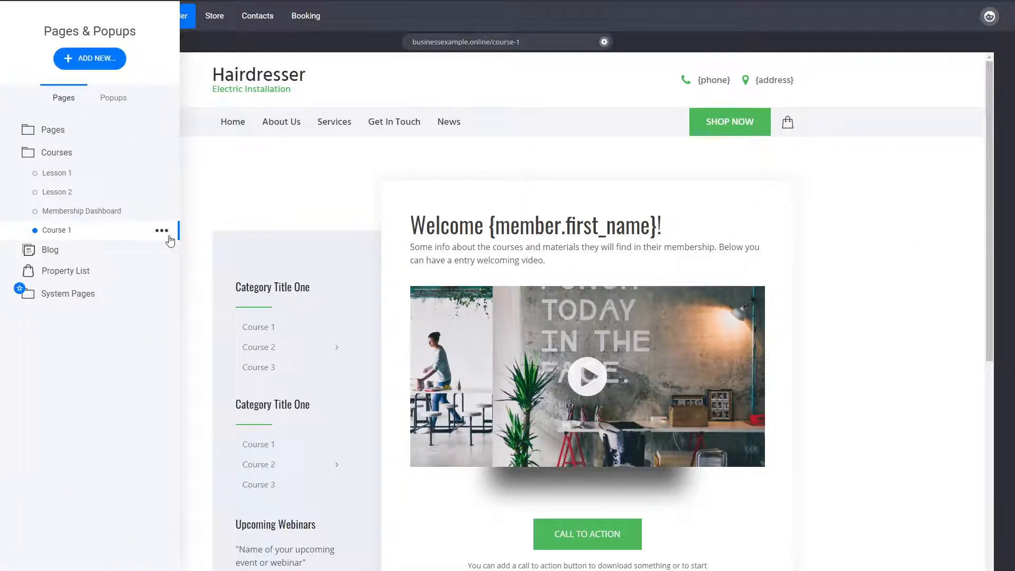
click(851, 385)
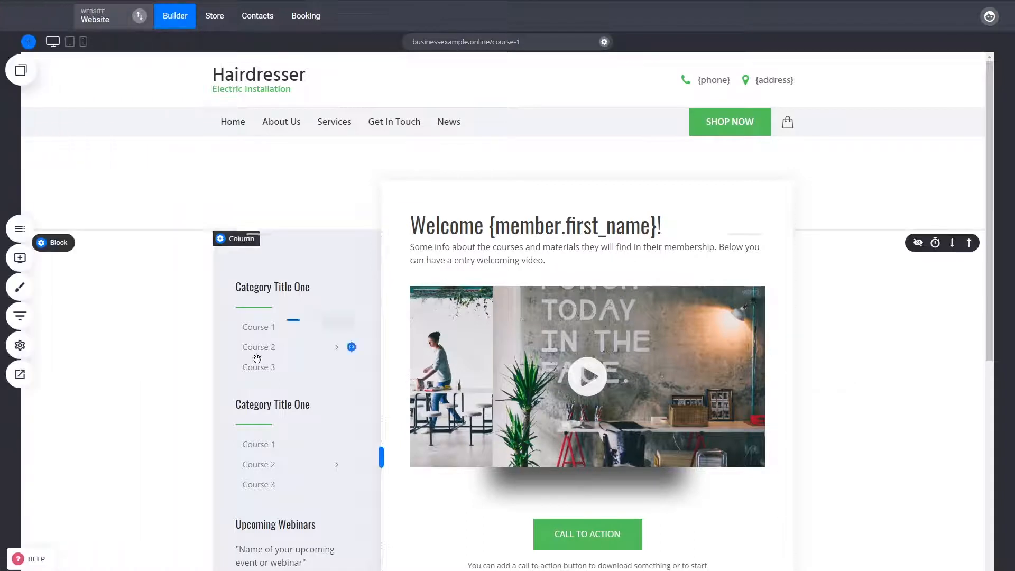
click(274, 287)
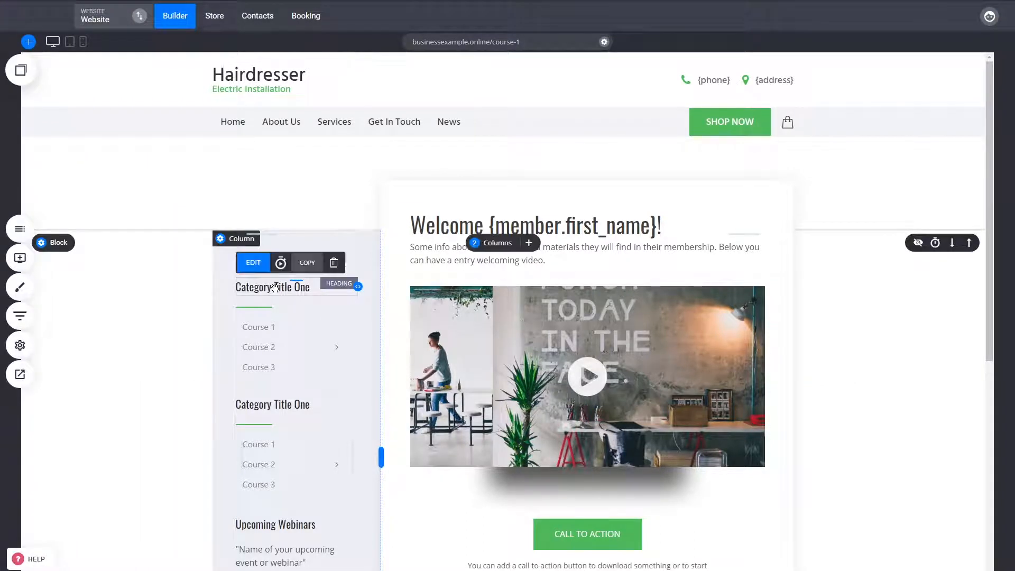
double_click(275, 287)
click(141, 288)
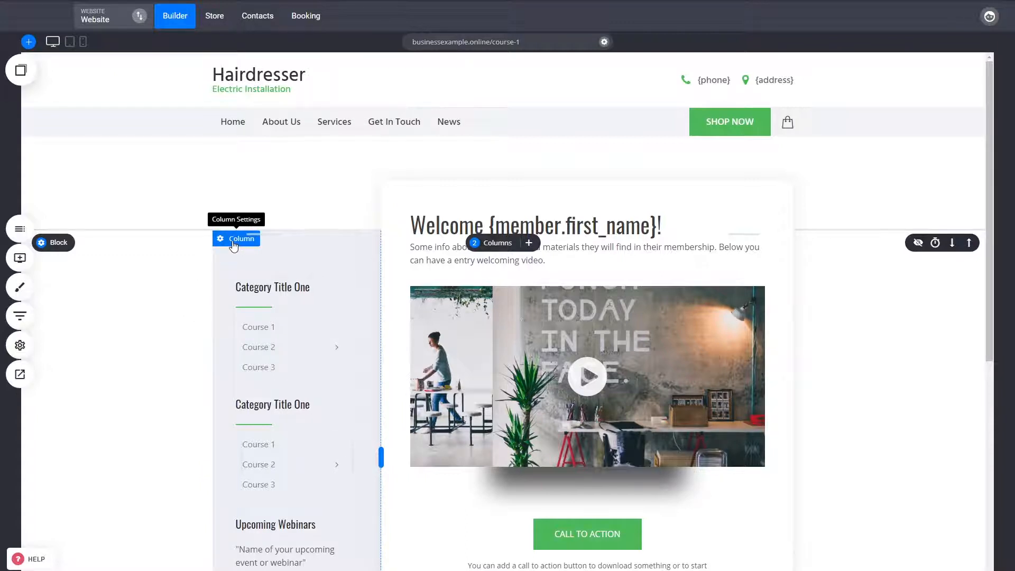
Save the sidebar column's current content as a global column named Course Navigation, and save the Course 1 page changes.
click(231, 240)
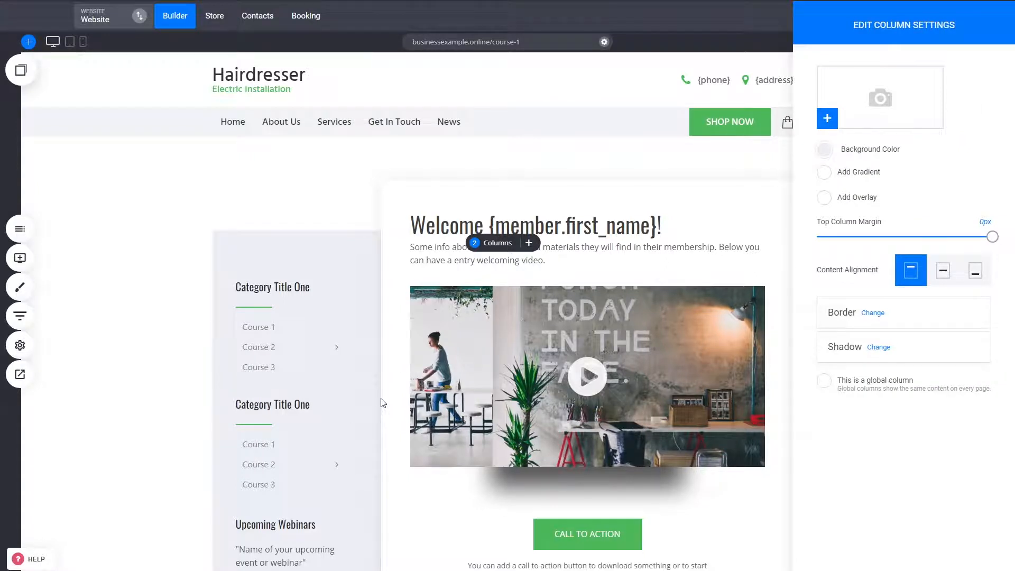
click(868, 390)
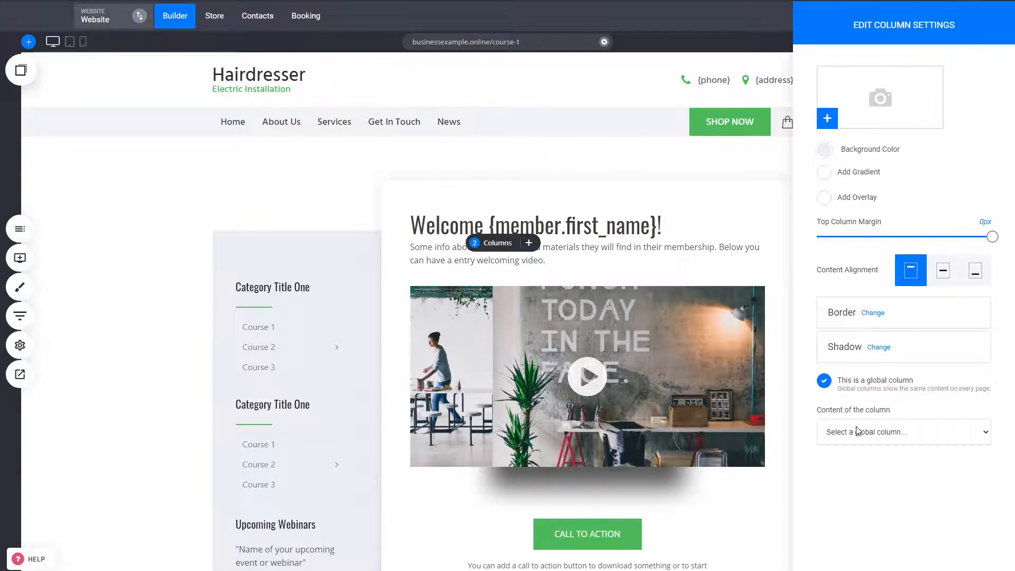
click(864, 458)
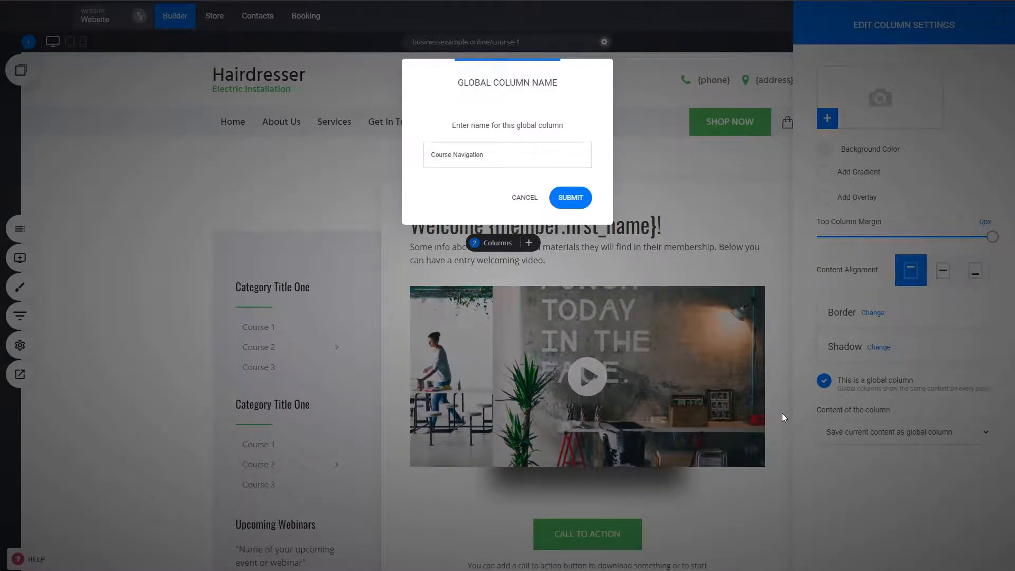
click(564, 198)
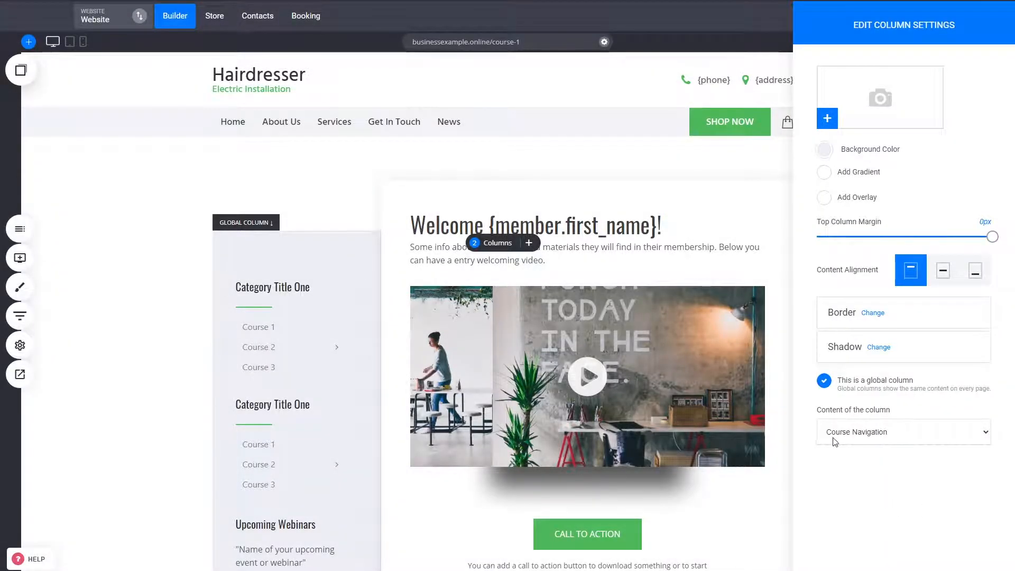
click(310, 304)
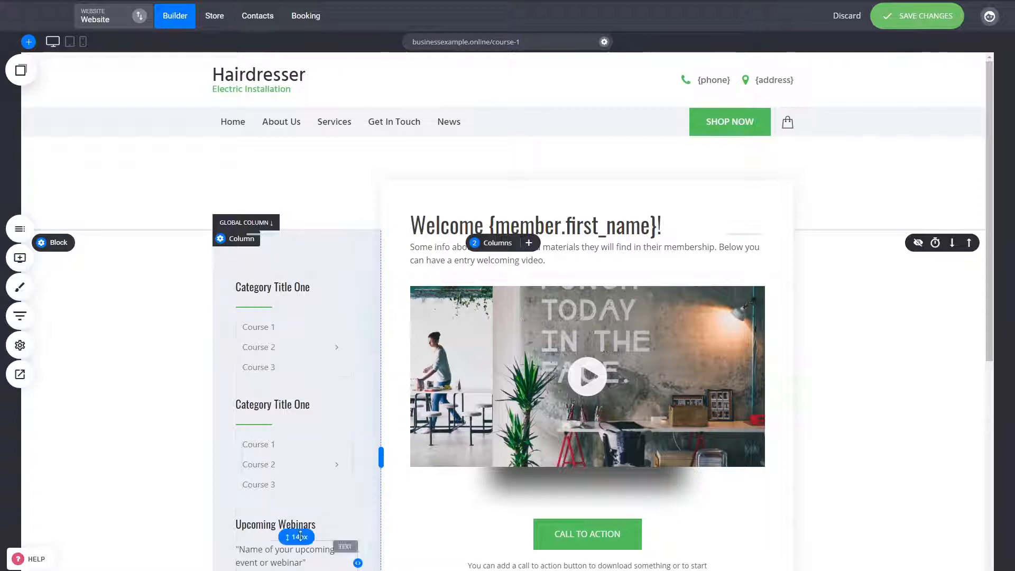
click(923, 26)
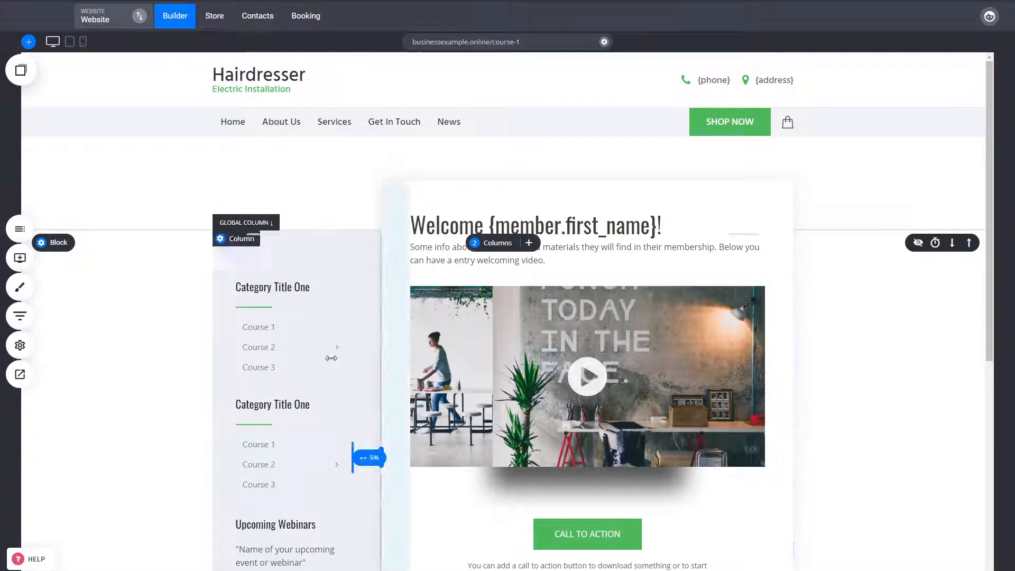
Duplicate the Course 1 page in the Courses group.
click(20, 228)
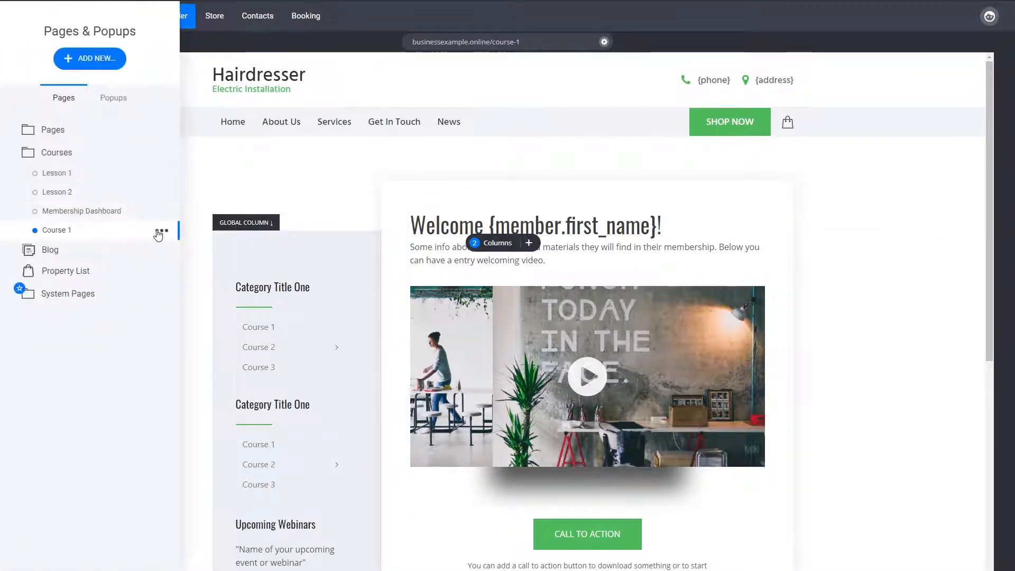
click(162, 231)
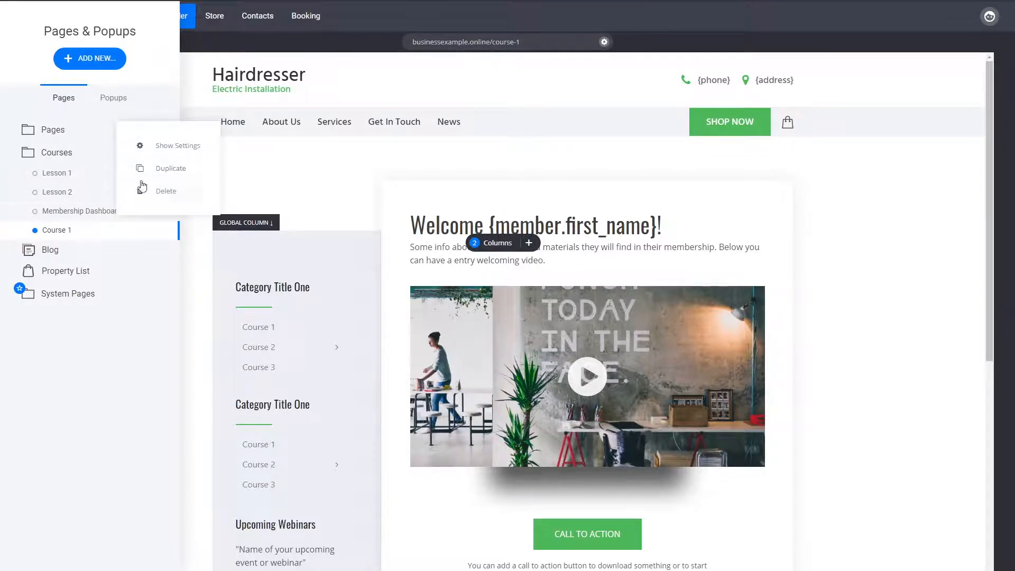
click(178, 168)
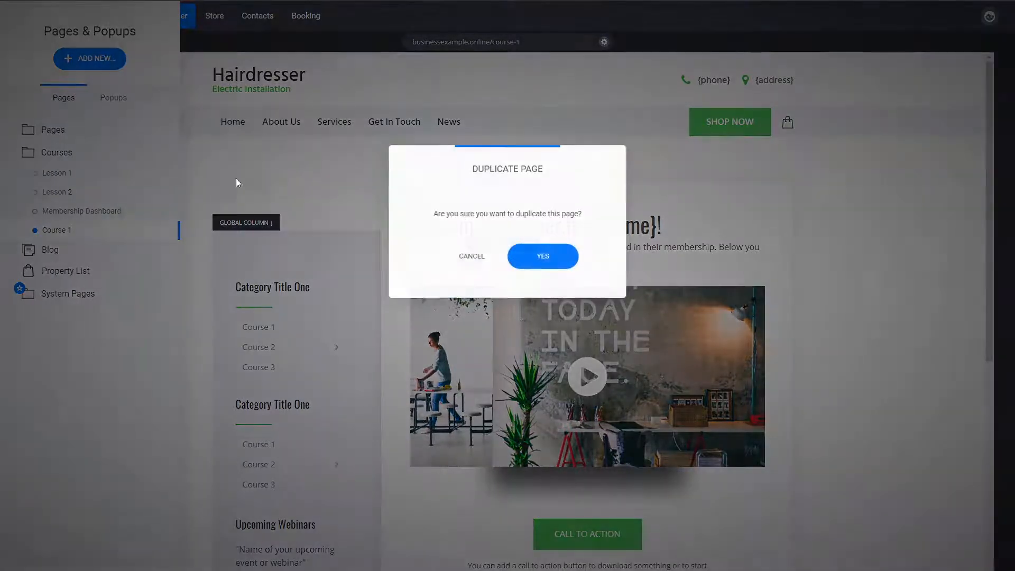
click(543, 267)
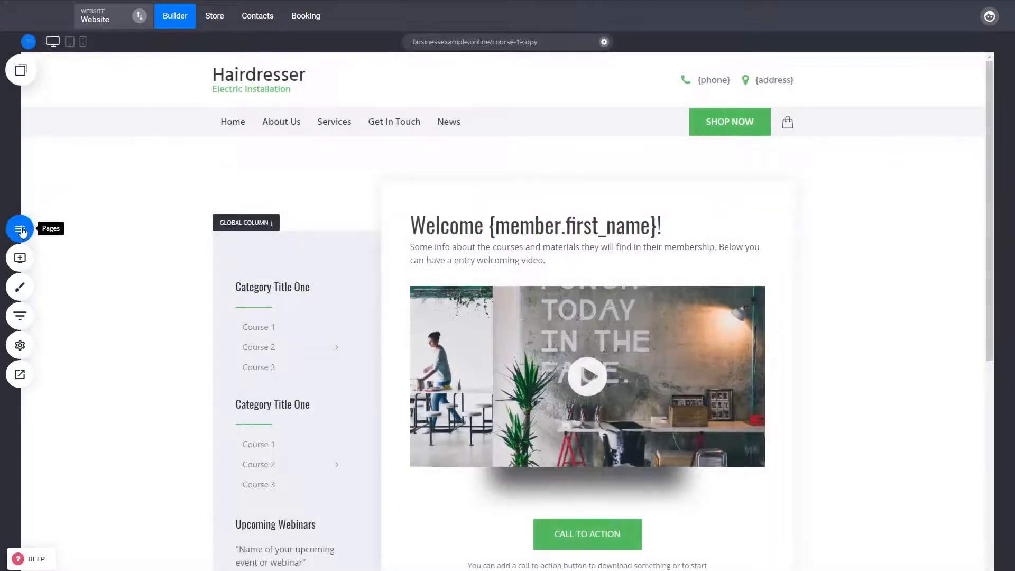
Rename the duplicated course page Course 2 and set its page URL to course-2.
click(20, 228)
click(161, 249)
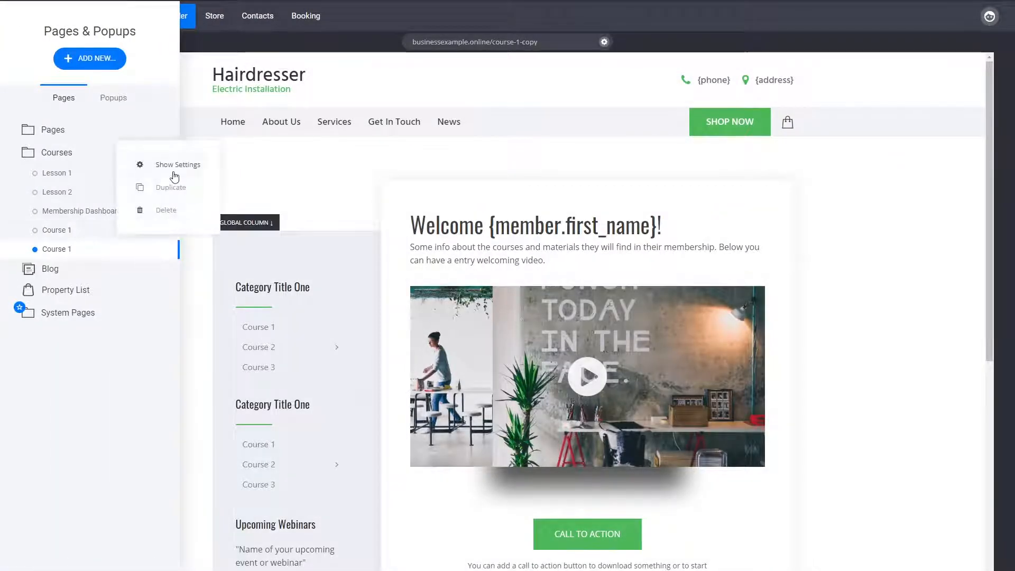
click(181, 165)
text(2)
drag(525, 216, 494, 212)
text(2)
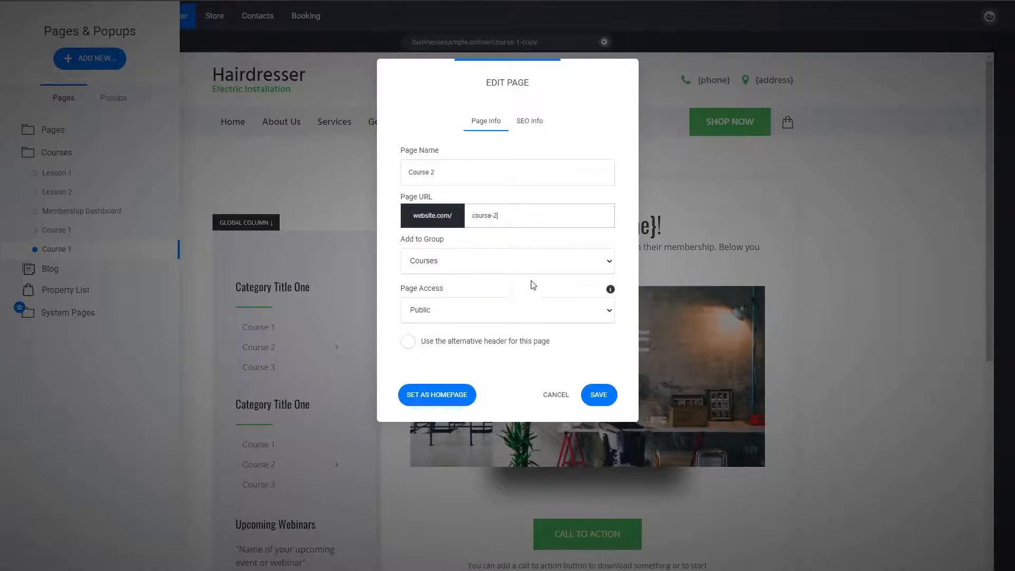
click(598, 395)
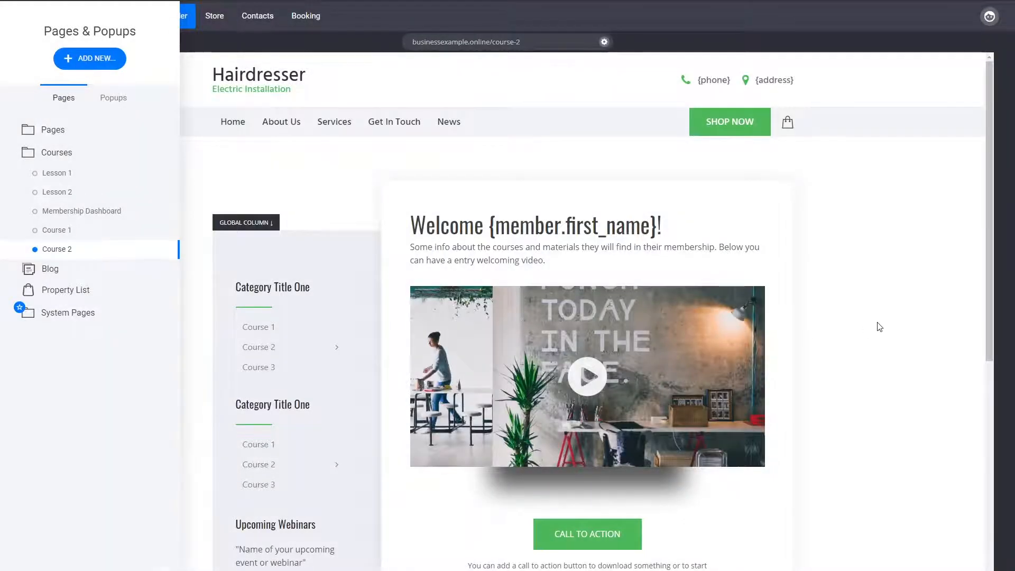
click(878, 327)
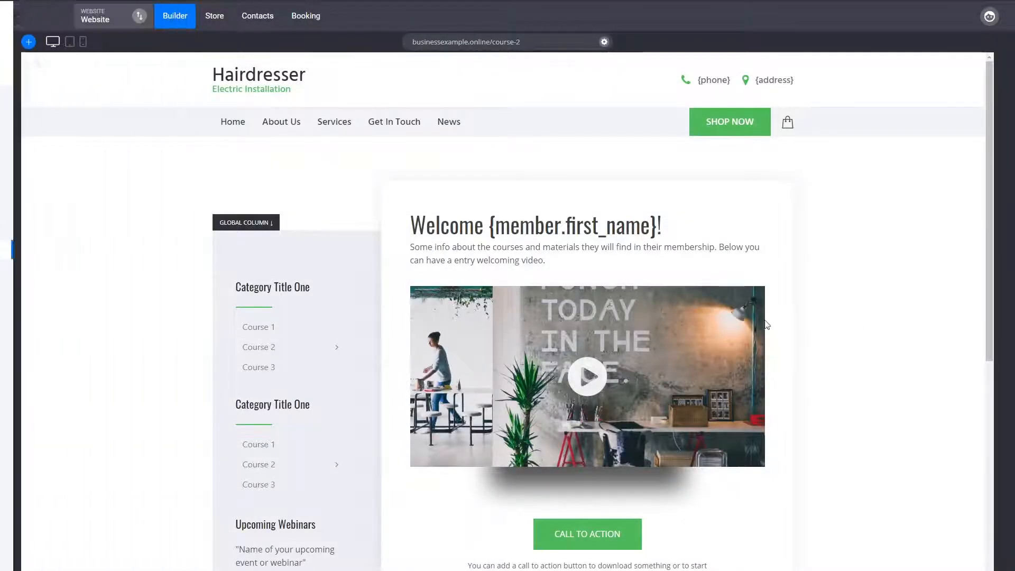
Retitle the two menu headings in Course 2's global column Category One and Category Two, and save the changes.
click(287, 290)
click(904, 399)
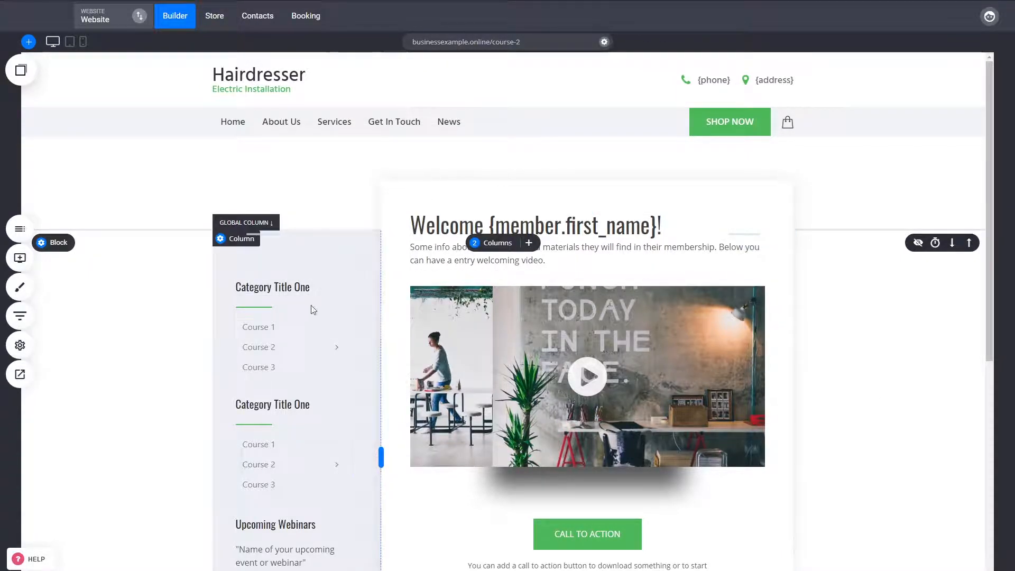
triple_click(286, 291)
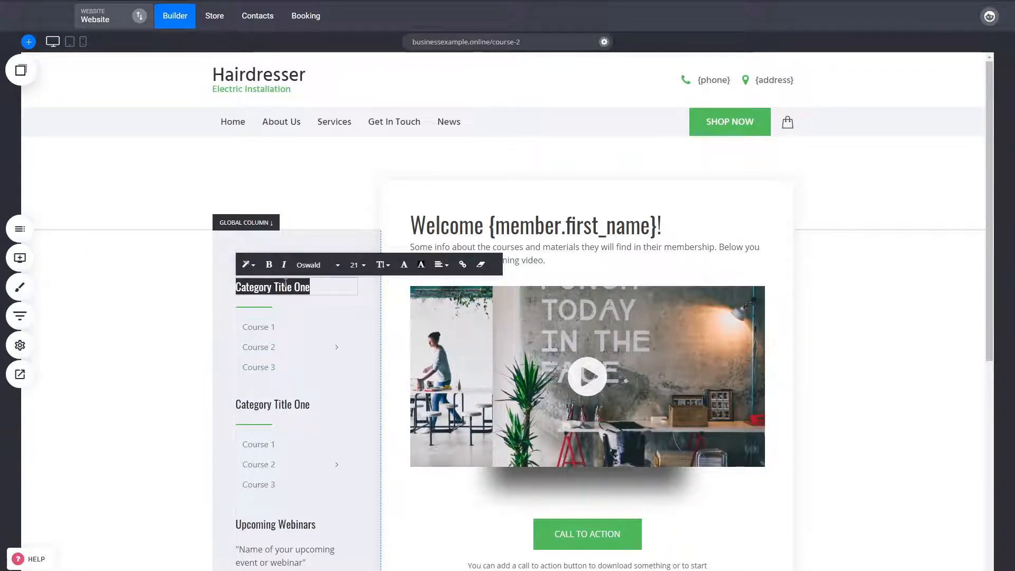
text(Category)
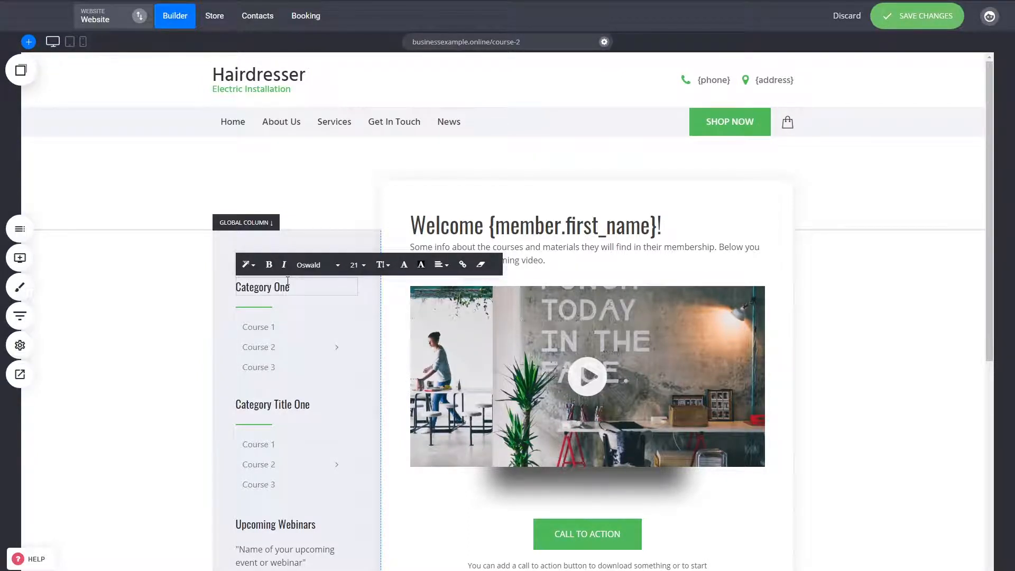
triple_click(262, 406)
text(C)
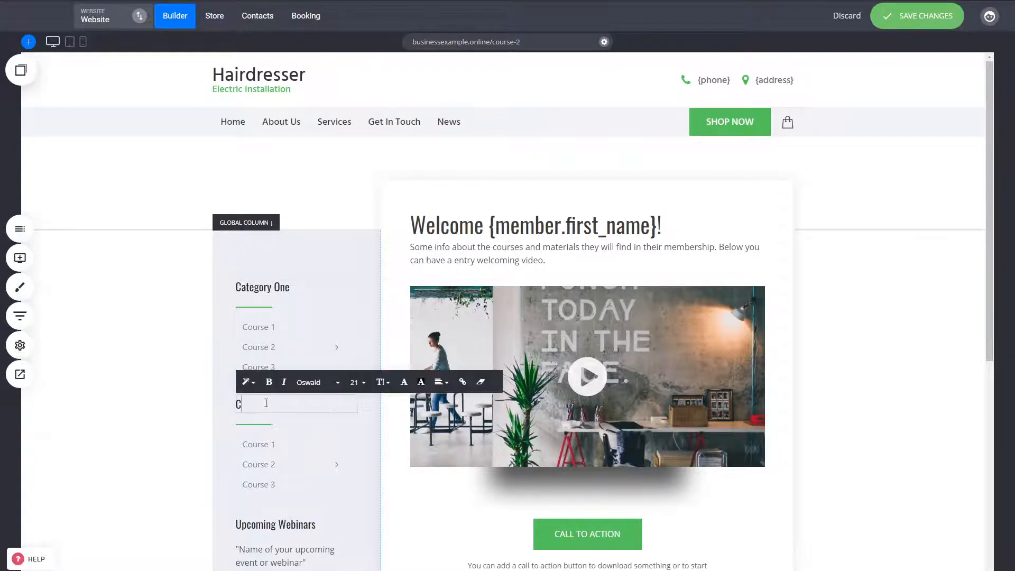
text(ategory Two)
click(175, 410)
scroll(328, 391, down, 3)
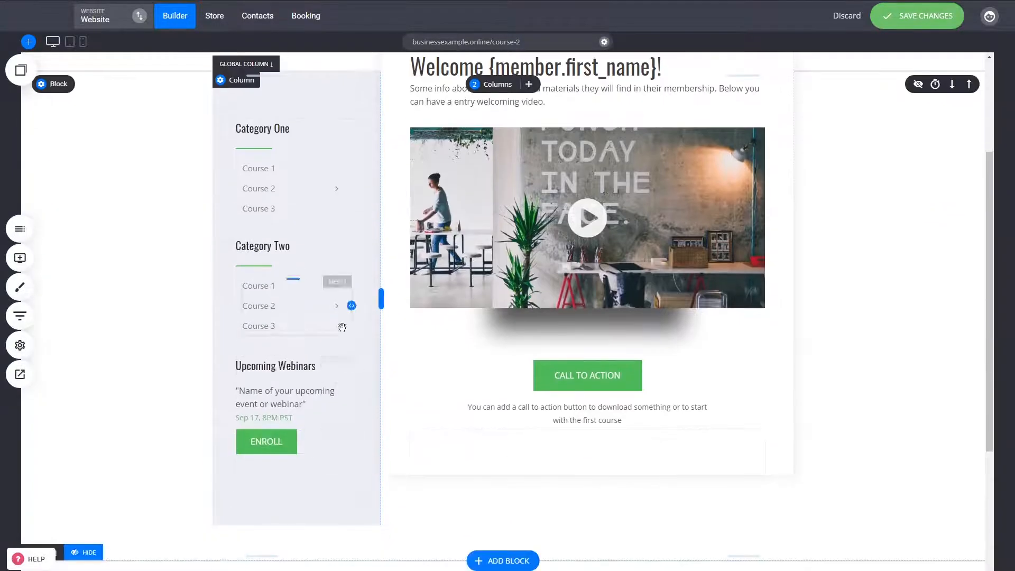
scroll(299, 359, up, 3)
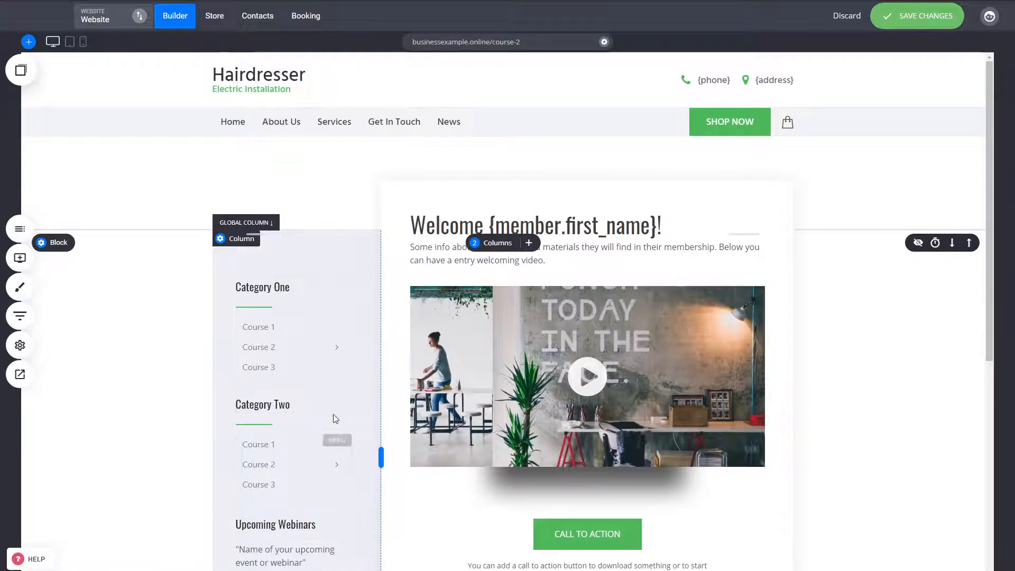
click(919, 20)
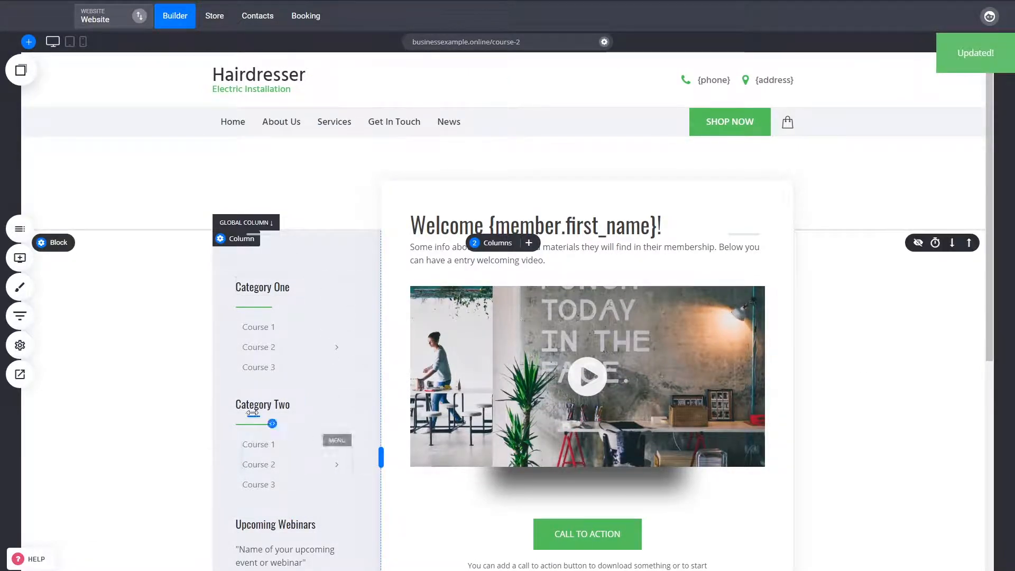
Open the Course 1 page and check the category headings in its global column against the Course 2 edits.
click(9, 231)
click(85, 234)
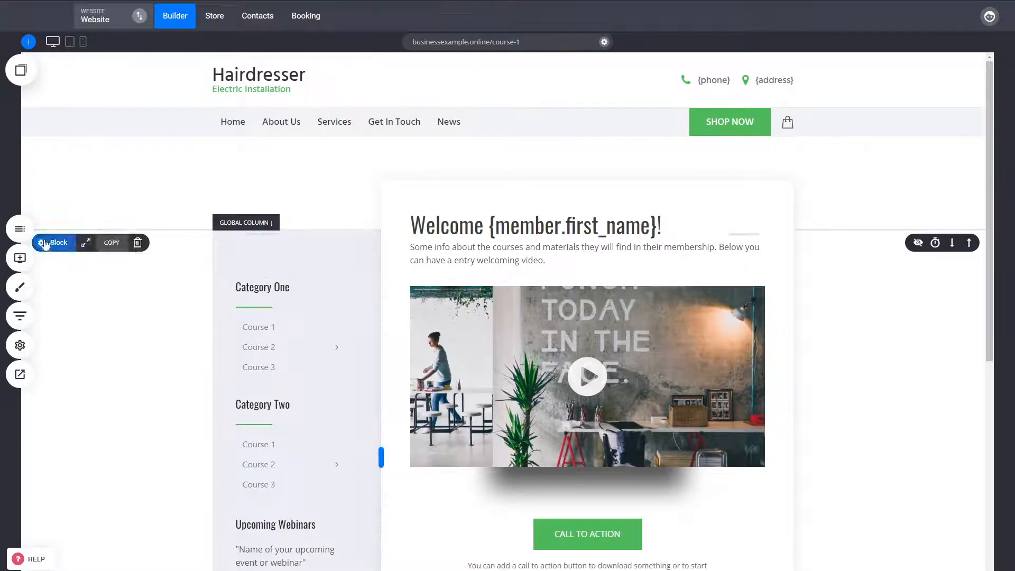
click(30, 236)
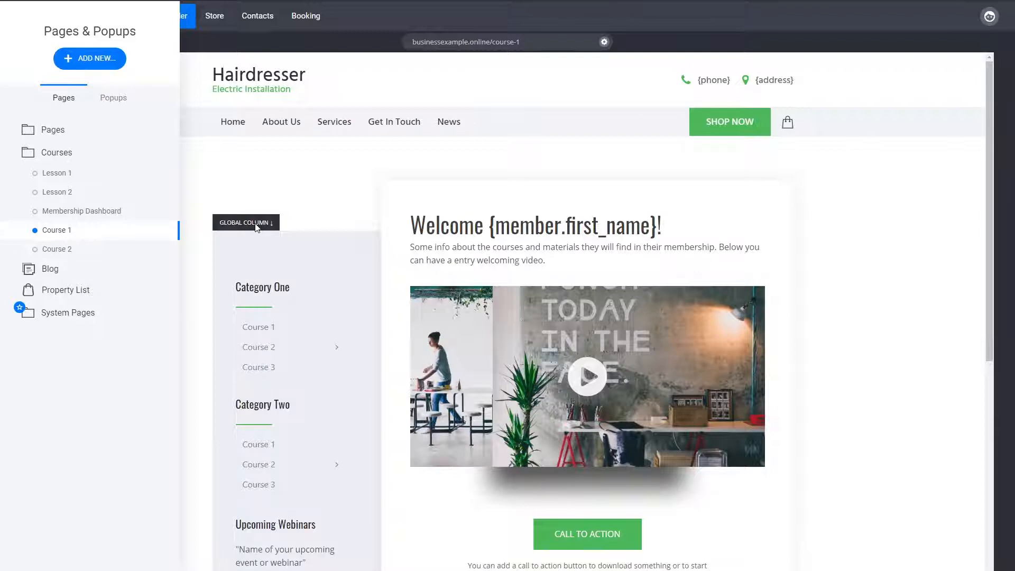
click(845, 351)
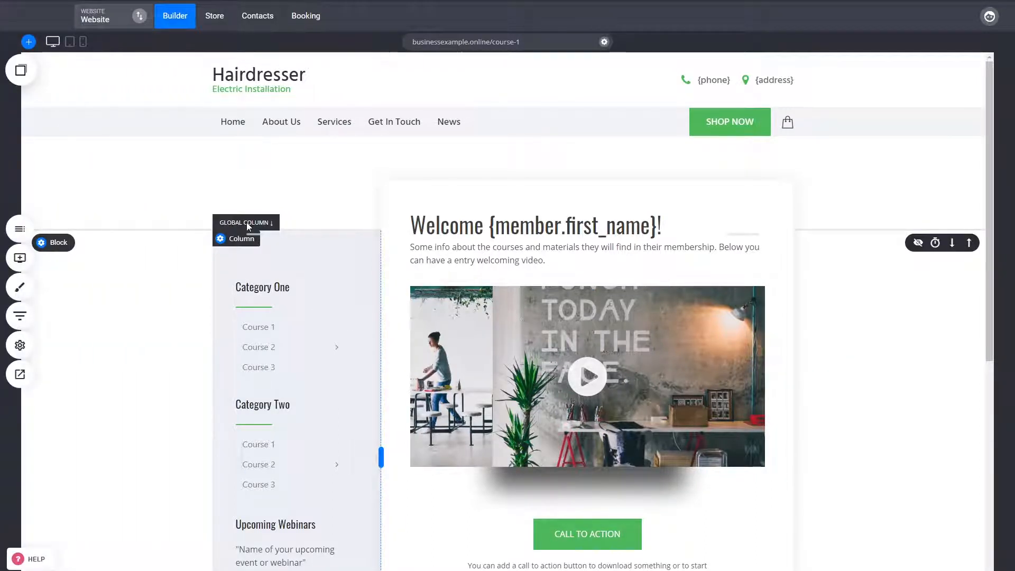
click(27, 232)
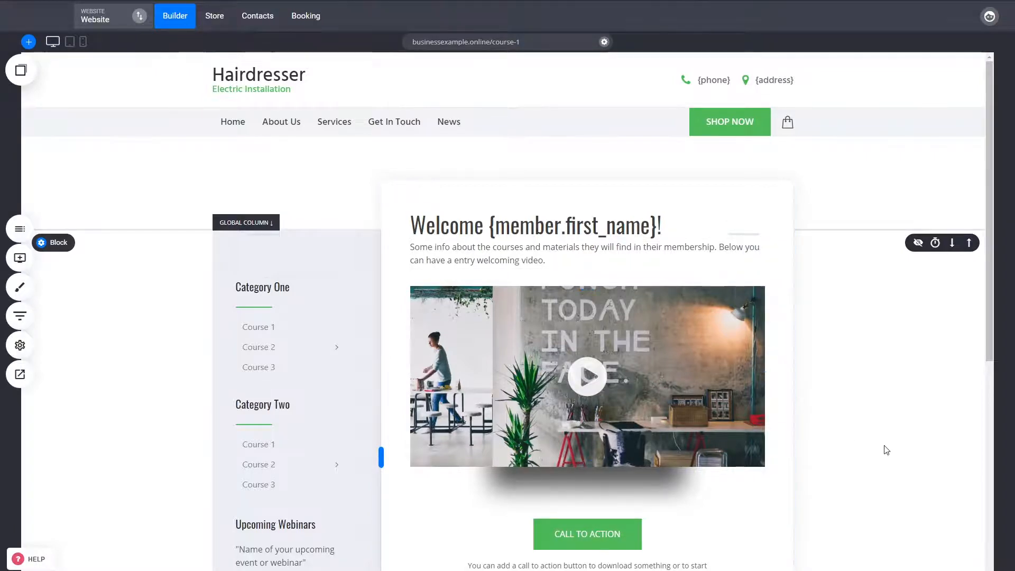
scroll(886, 453, down, 3)
scroll(885, 454, up, 3)
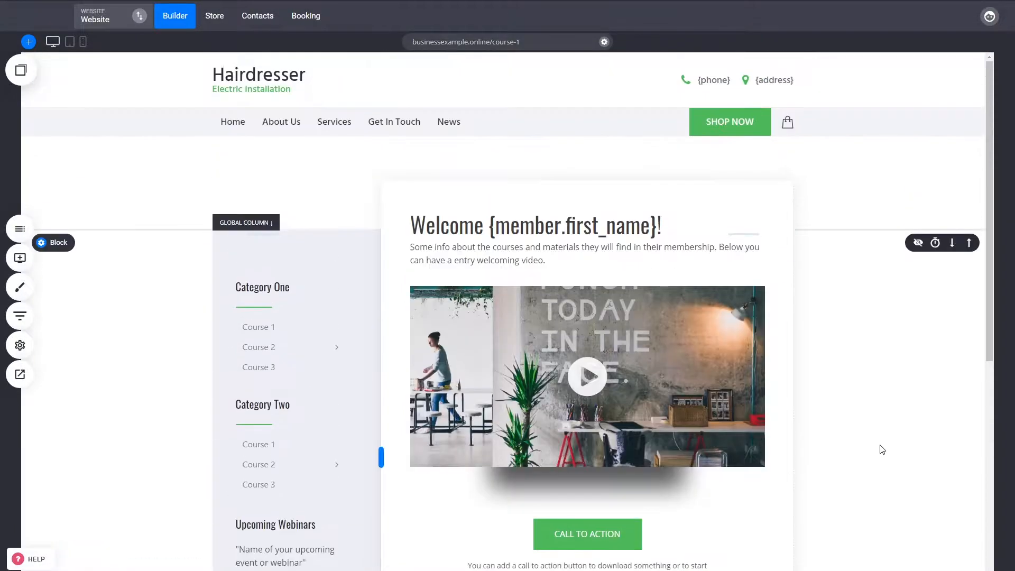
scroll(846, 436, down, 3)
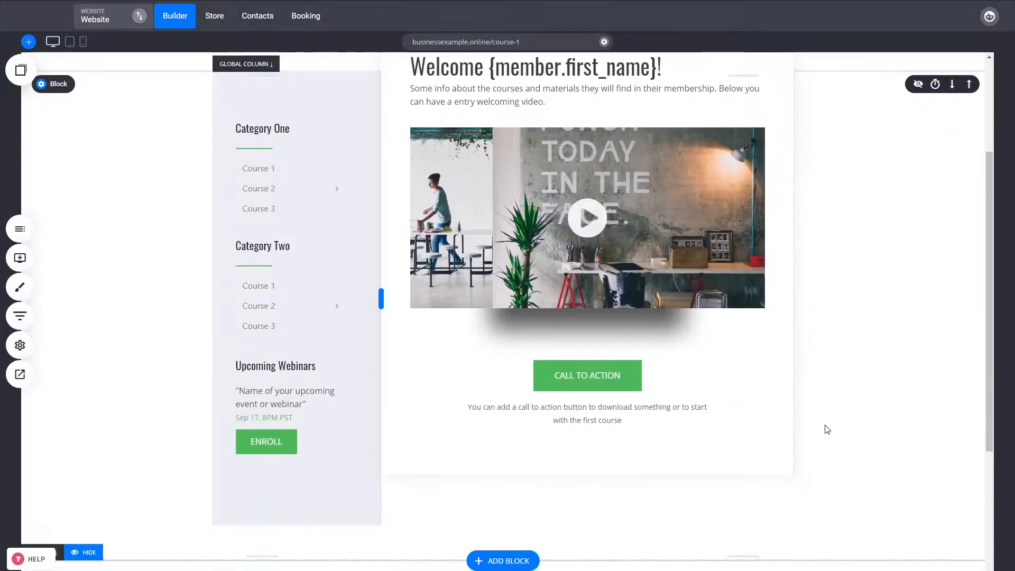
scroll(904, 437, up, 2)
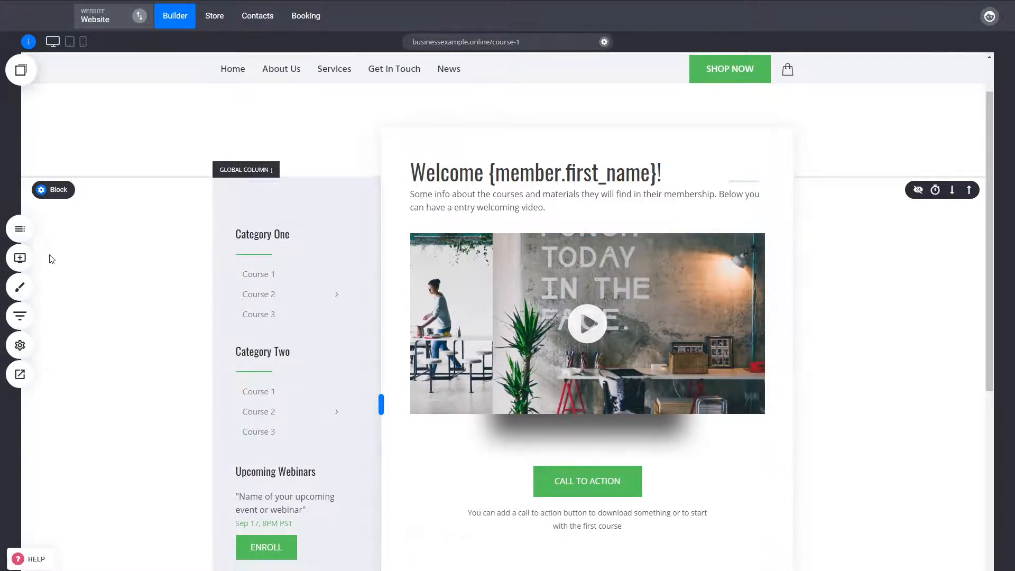
mouse_move(387, 355)
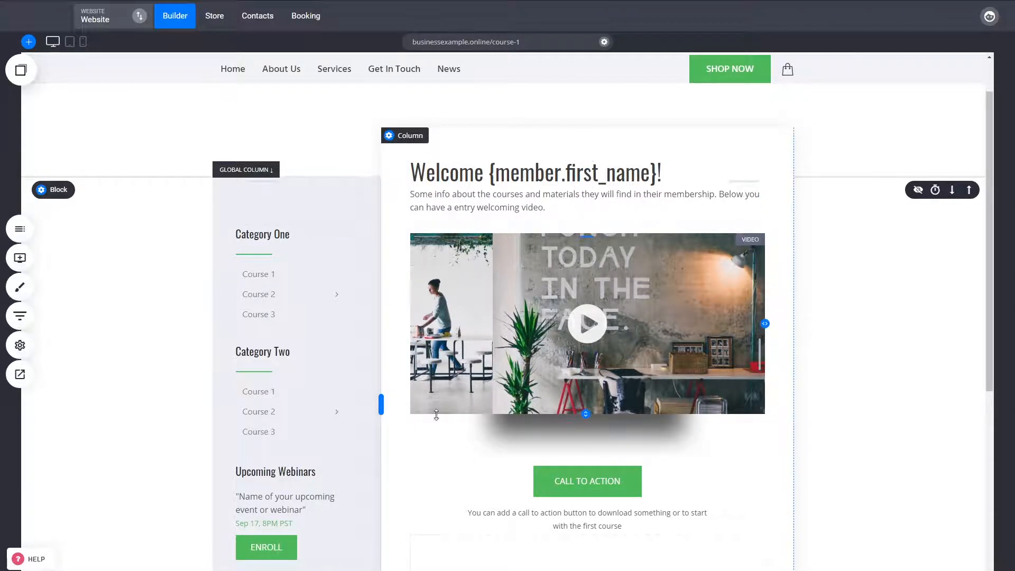
Add an empty page named Big Membership Page to the Courses group.
click(17, 230)
click(91, 63)
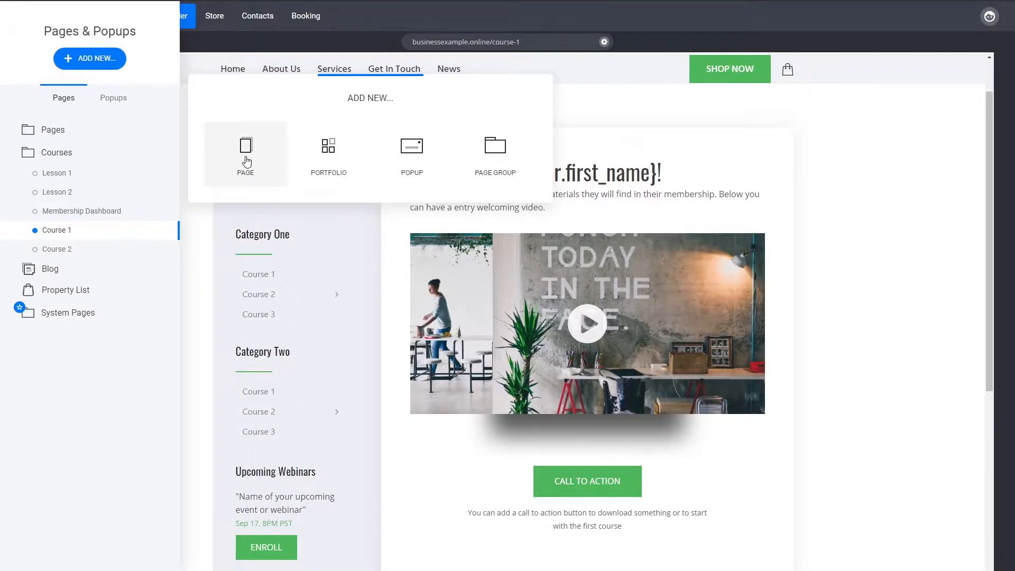
click(246, 153)
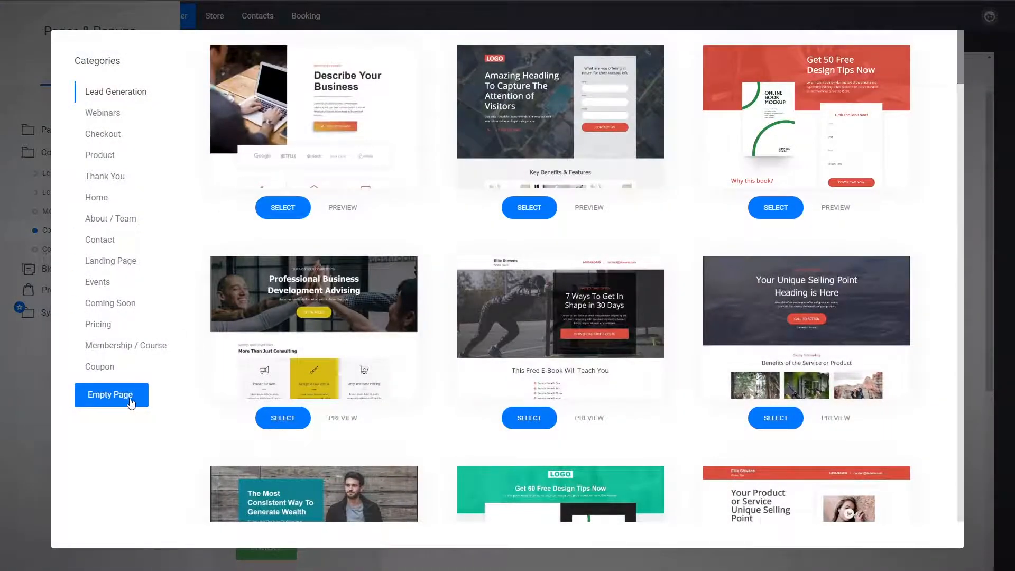
click(111, 395)
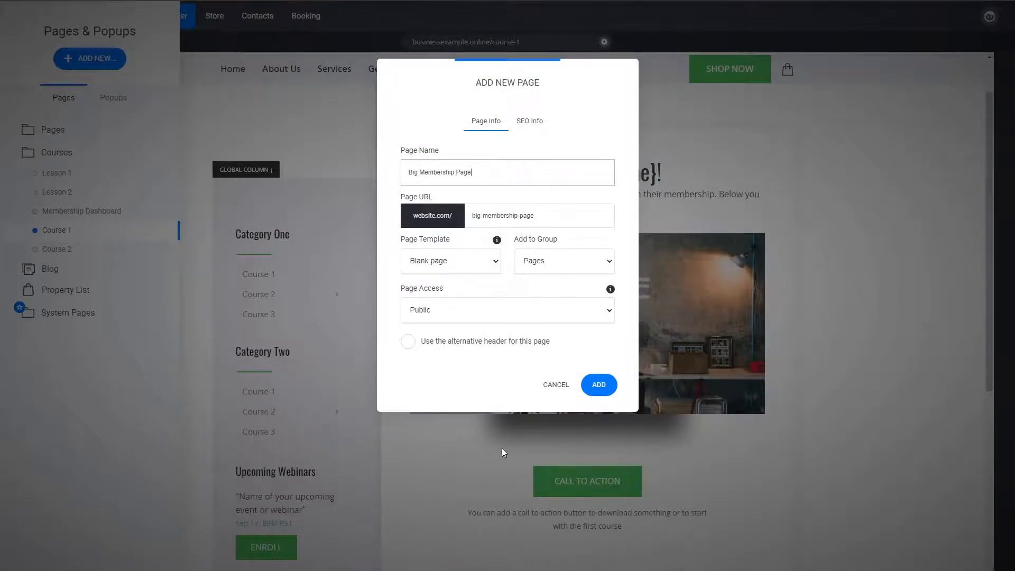
click(561, 270)
click(552, 292)
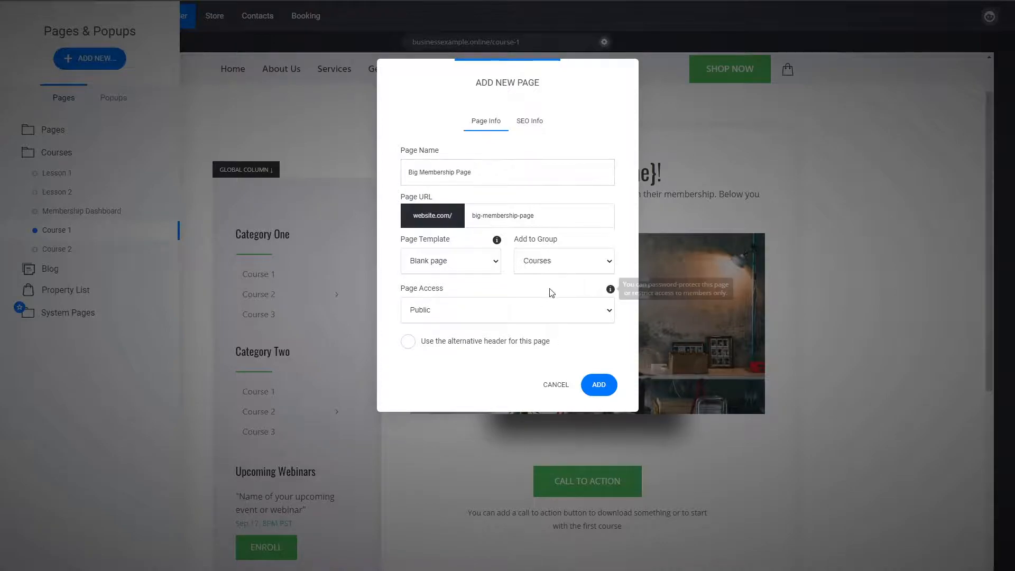
click(599, 385)
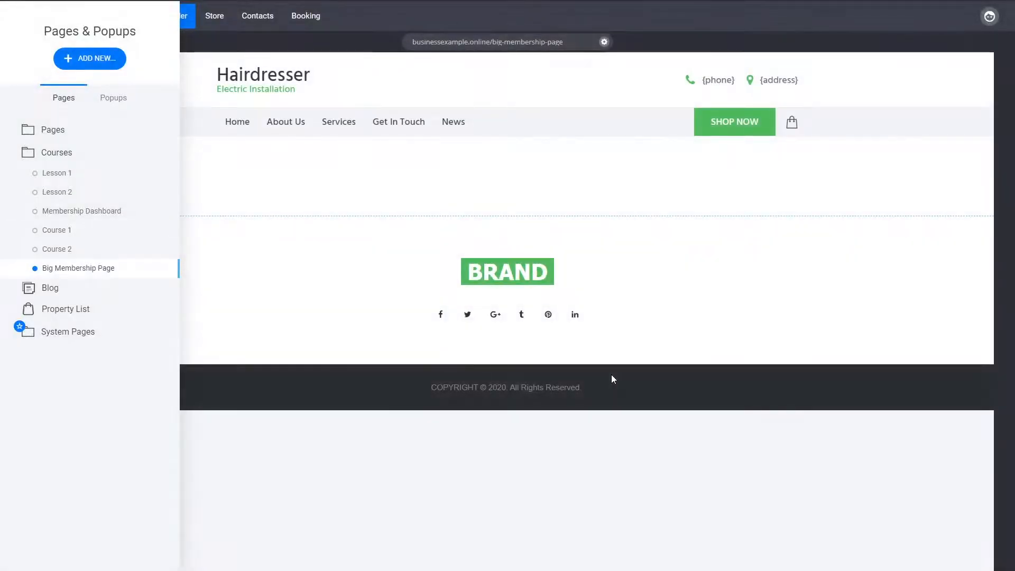
click(367, 184)
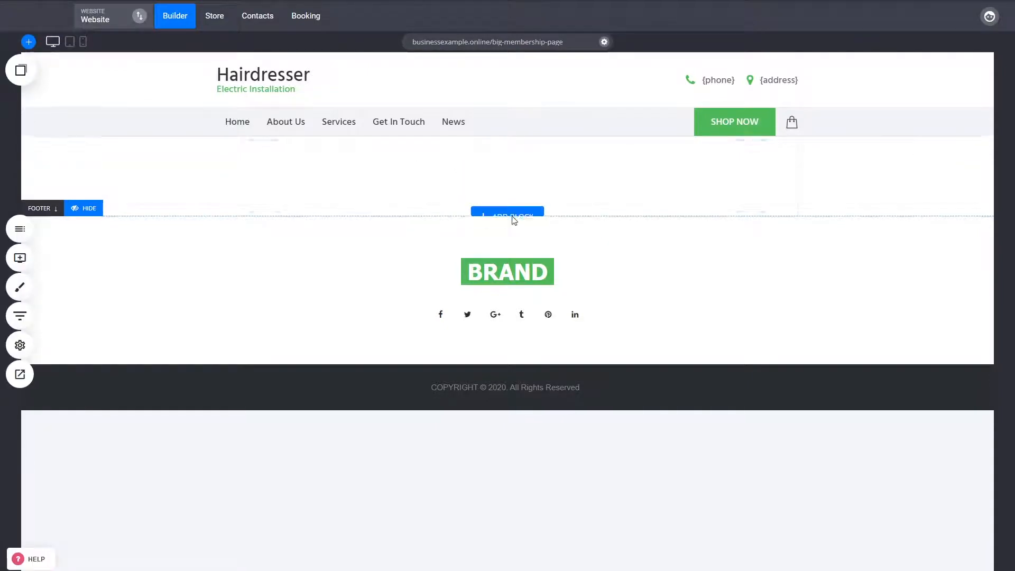
Add the Video block titled "Catchy Headline To Push Visitors To Play The Video" and delete the empty block above it.
click(512, 217)
click(114, 206)
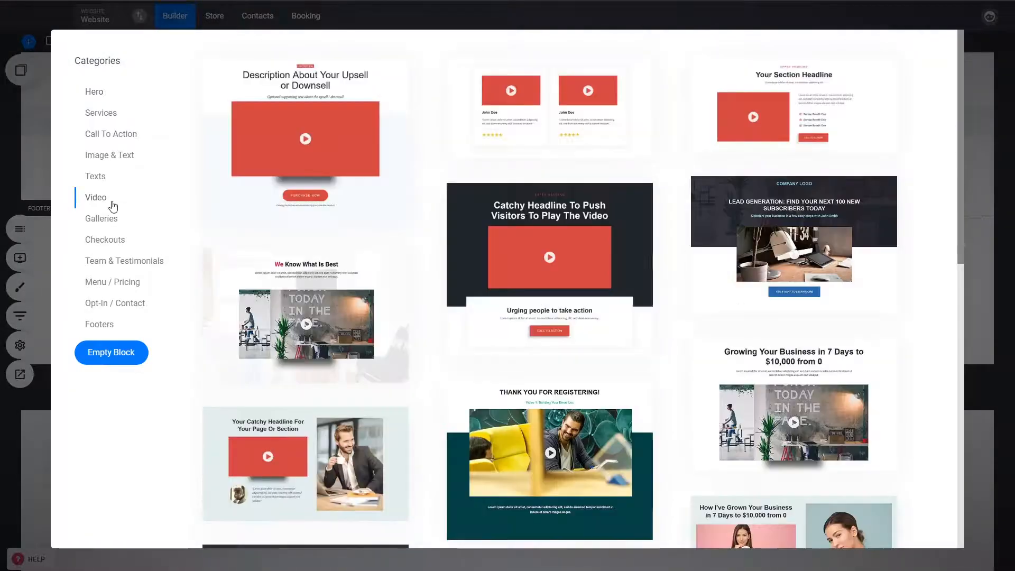
click(620, 281)
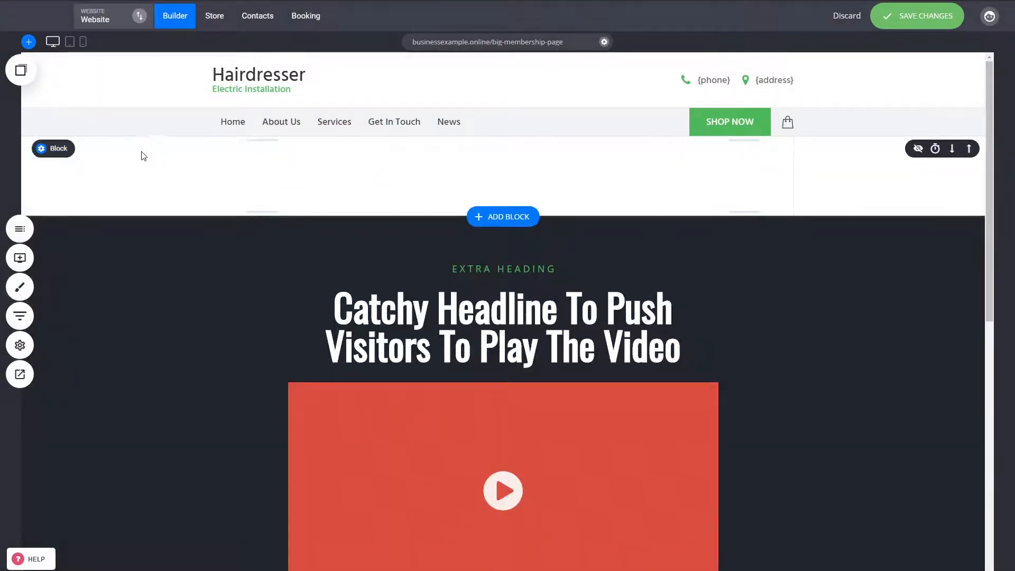
mouse_move(58, 148)
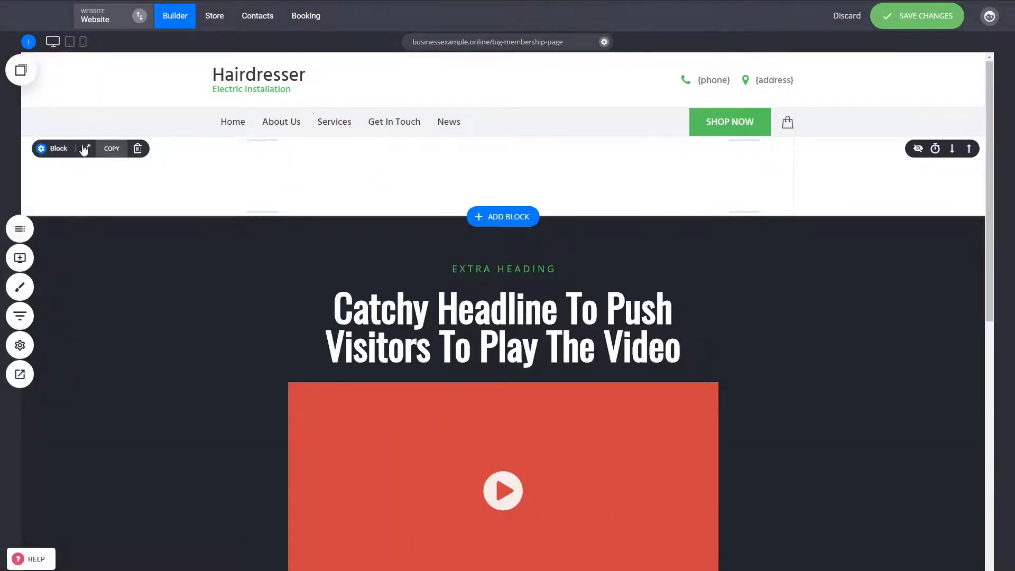
click(139, 148)
click(519, 252)
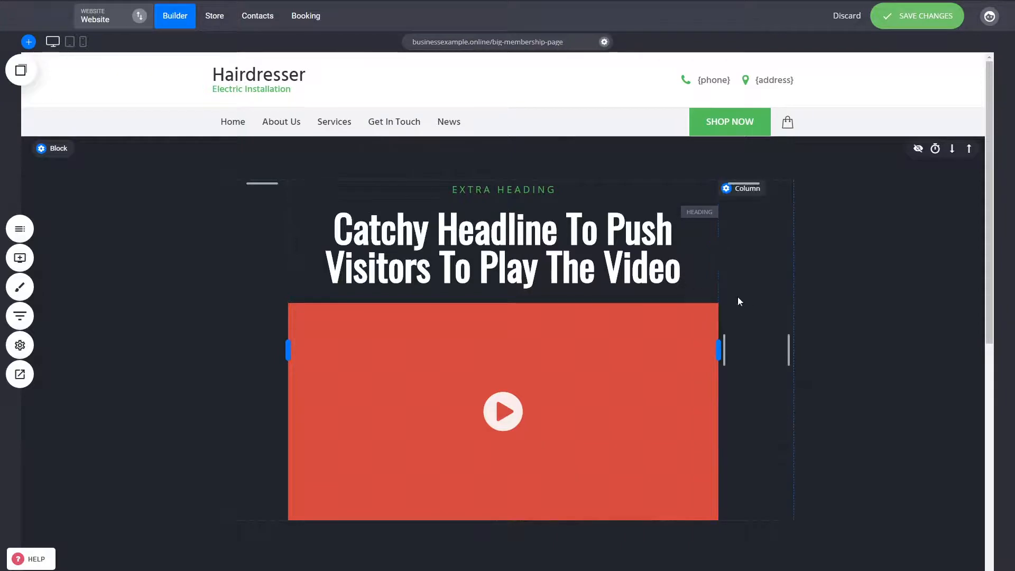
Add the "Your Section Headline" Video block with service benefits below the main video, then delete its headline block.
scroll(760, 310, down, 2)
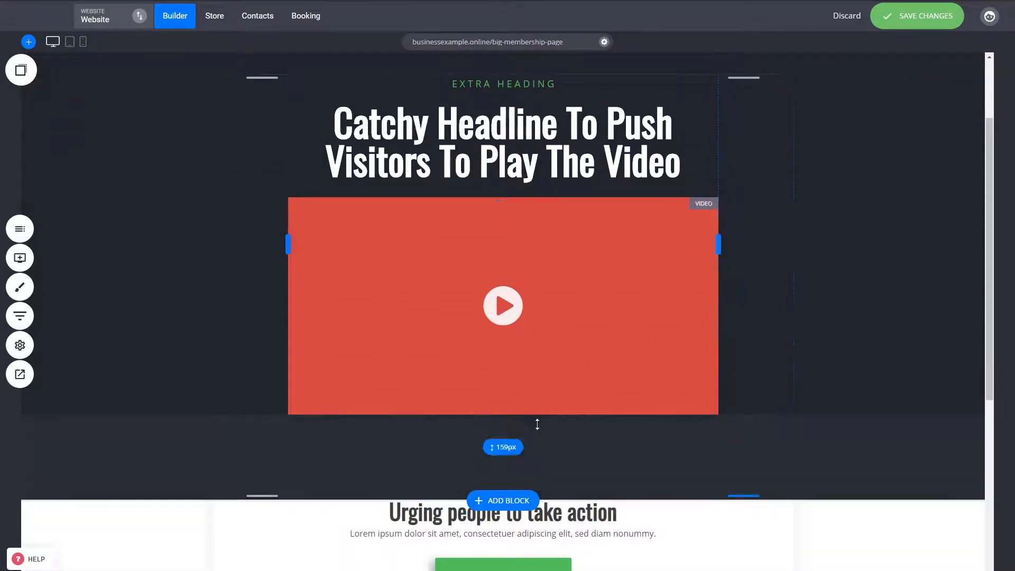
click(502, 500)
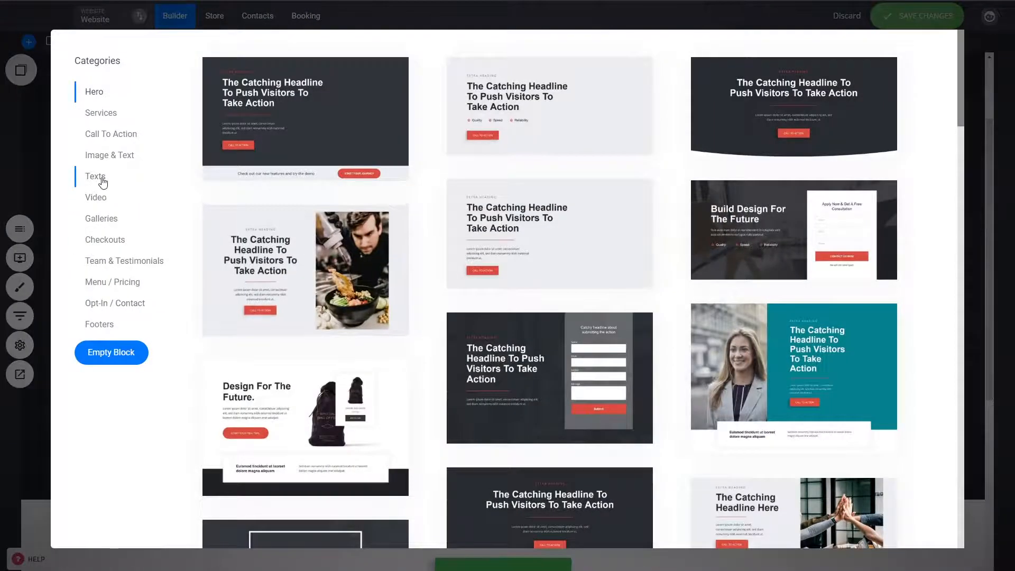
click(100, 197)
scroll(686, 252, down, 2)
scroll(775, 167, up, 2)
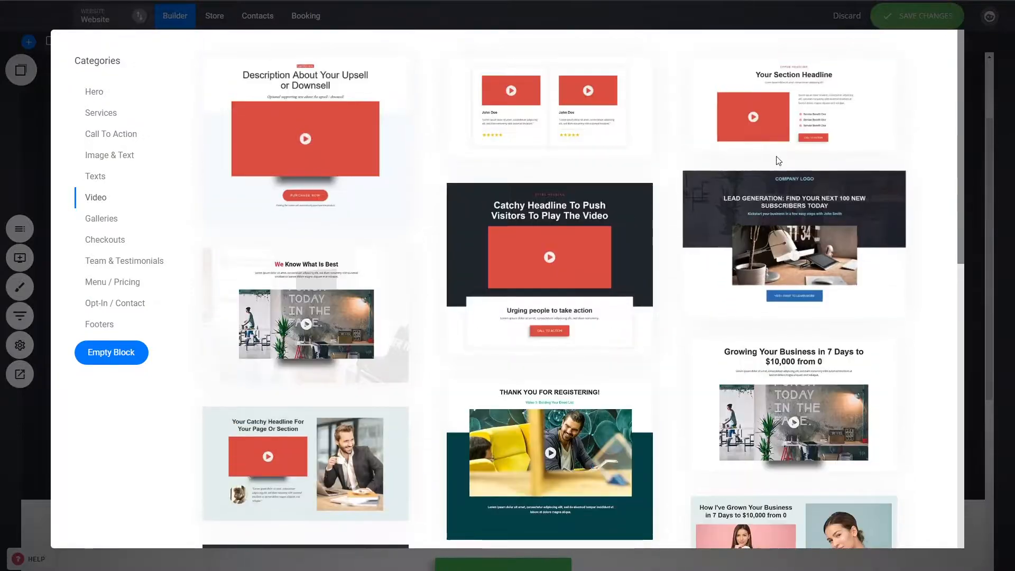
click(807, 116)
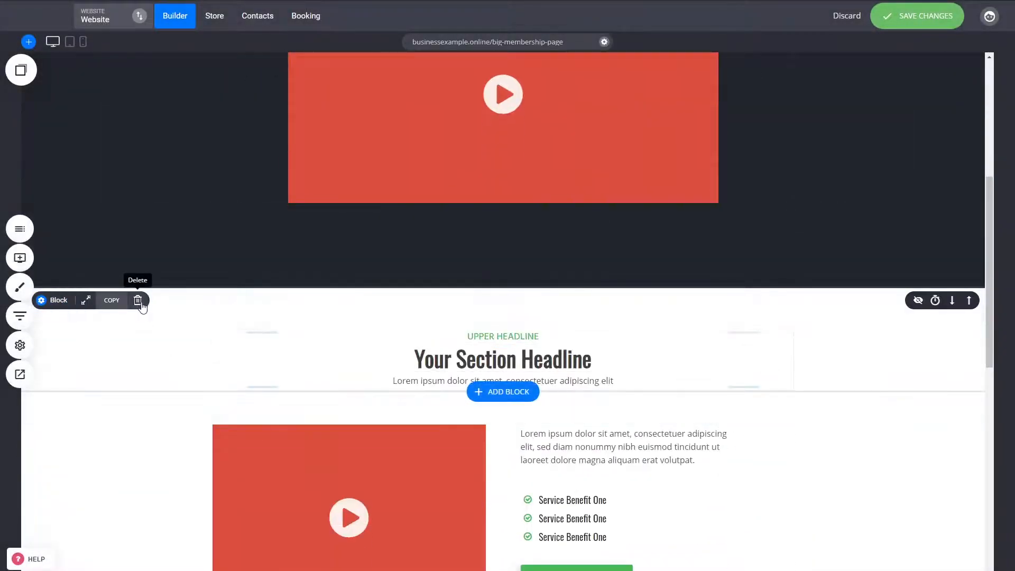
click(139, 299)
click(548, 259)
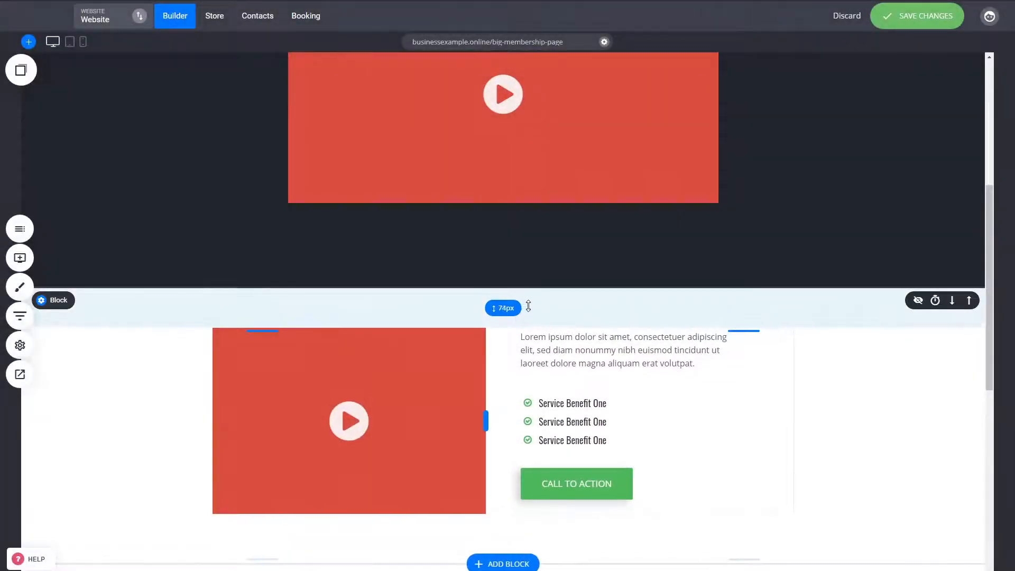
Add the Video block with two side-by-side video testimonials and star ratings below the service benefits block.
scroll(520, 370, down, 2)
click(515, 458)
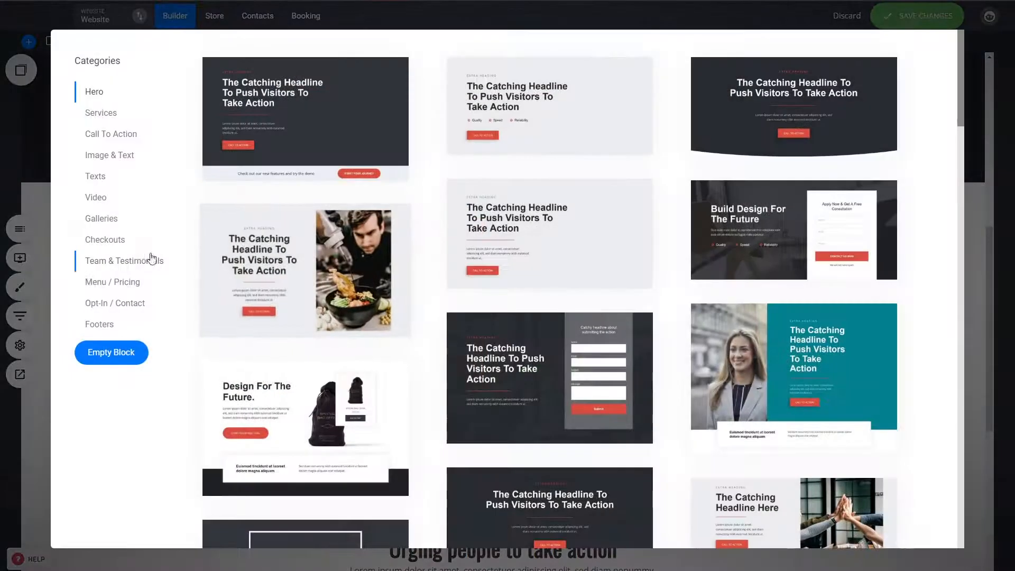
click(100, 199)
scroll(666, 346, down, 5)
scroll(666, 347, down, 6)
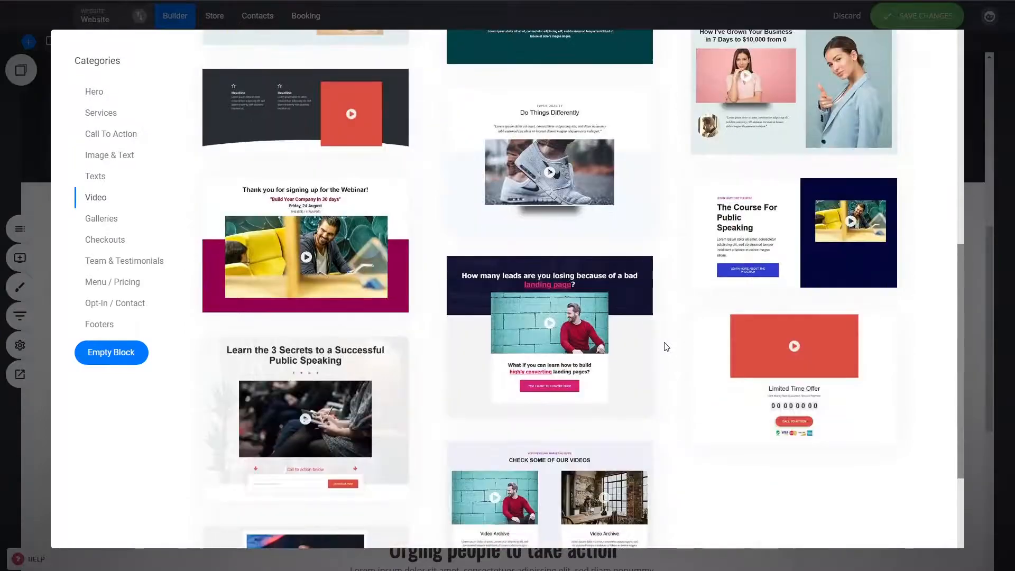
scroll(666, 347, up, 4)
scroll(667, 347, up, 7)
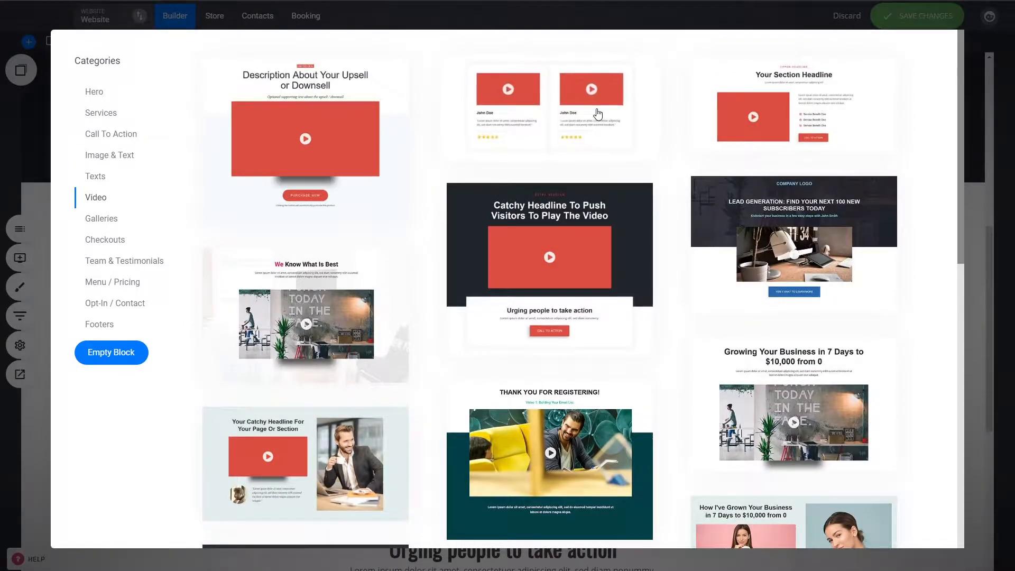
click(595, 109)
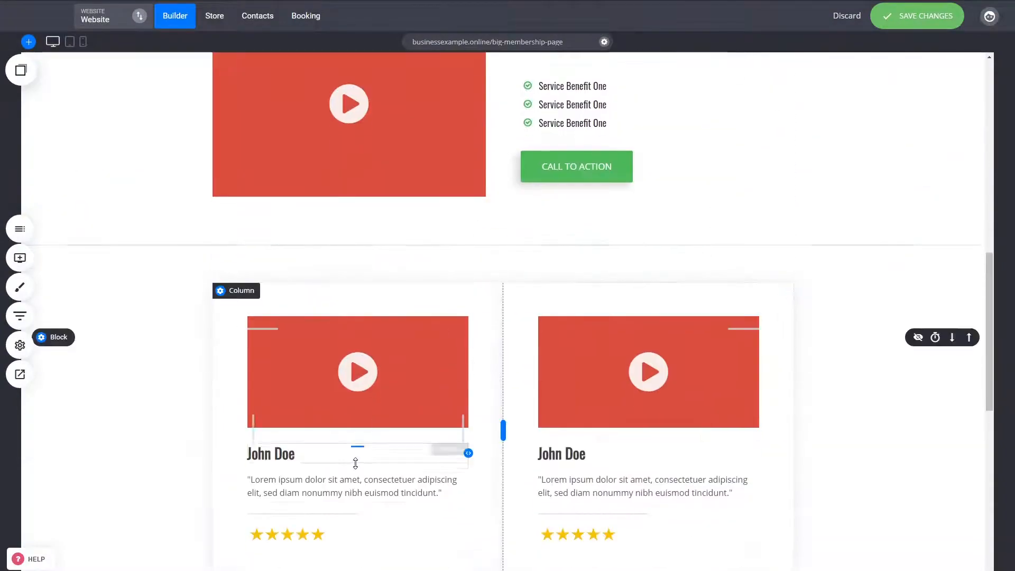
Delete the star rating images from both columns of the two-video block.
click(410, 508)
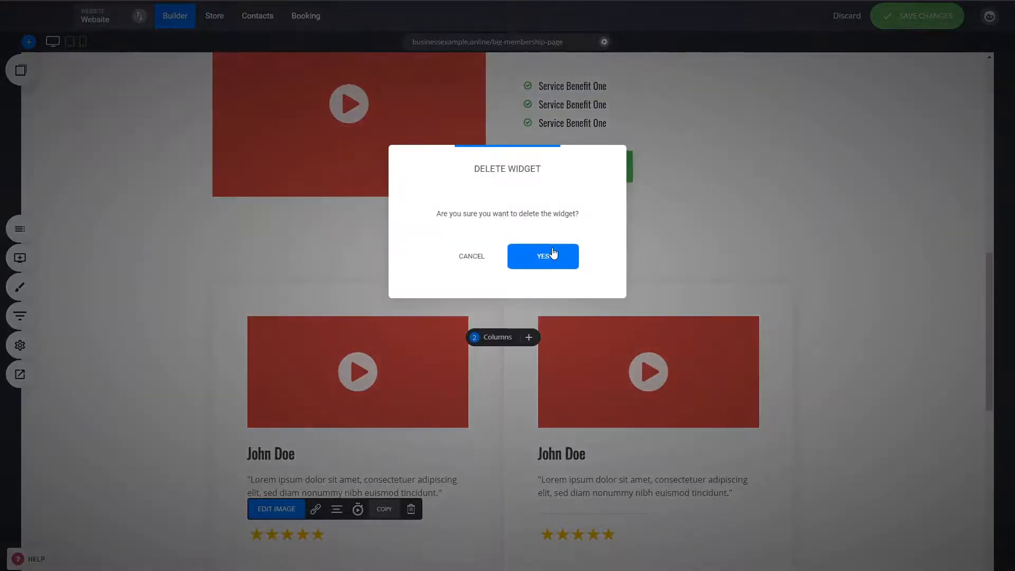
click(542, 254)
mouse_move(609, 537)
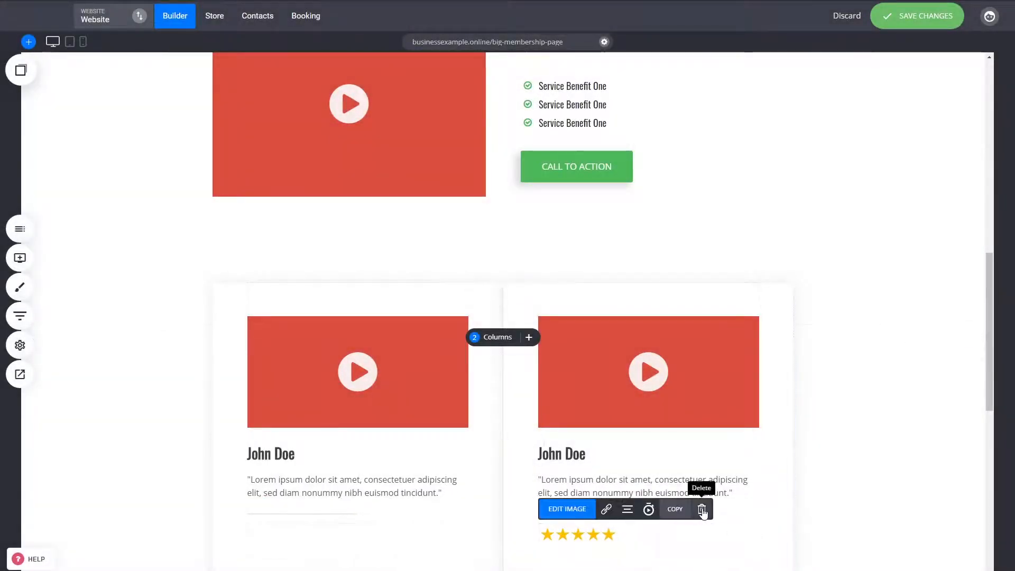
click(701, 508)
click(543, 255)
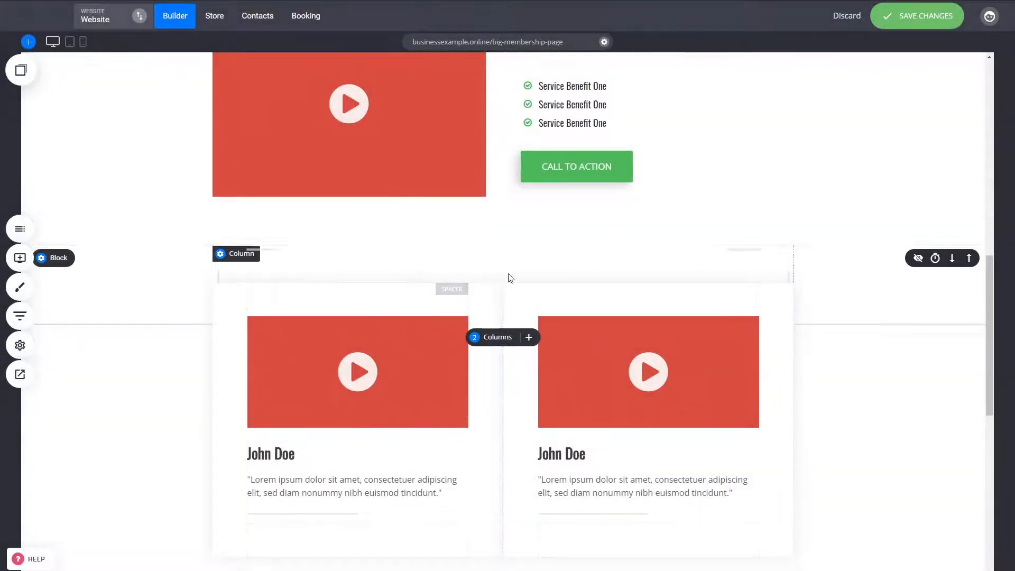
Delete the empty block below the two-video block and the "Urging people to take action" block.
scroll(806, 485, up, 10)
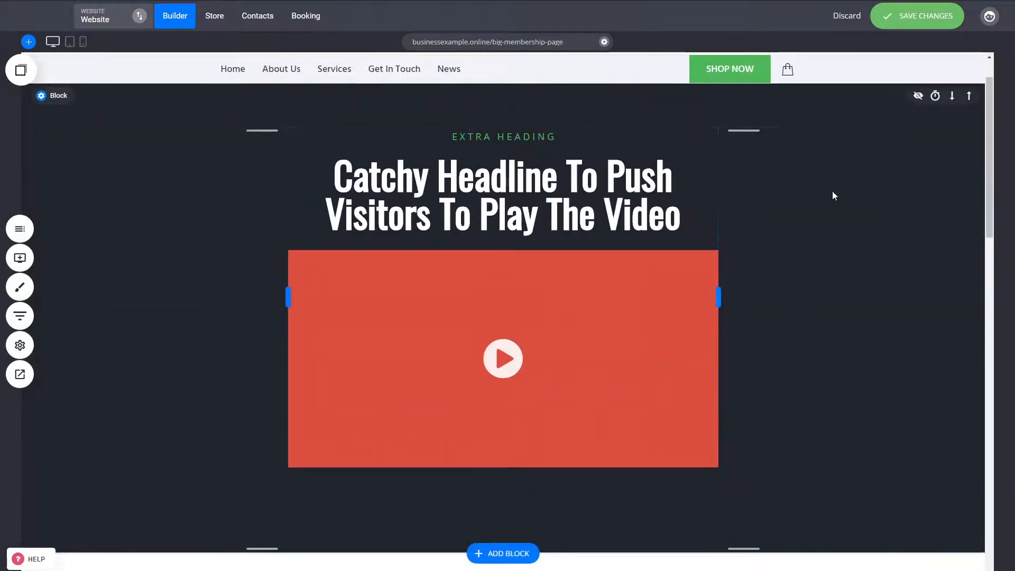
scroll(782, 183, down, 4)
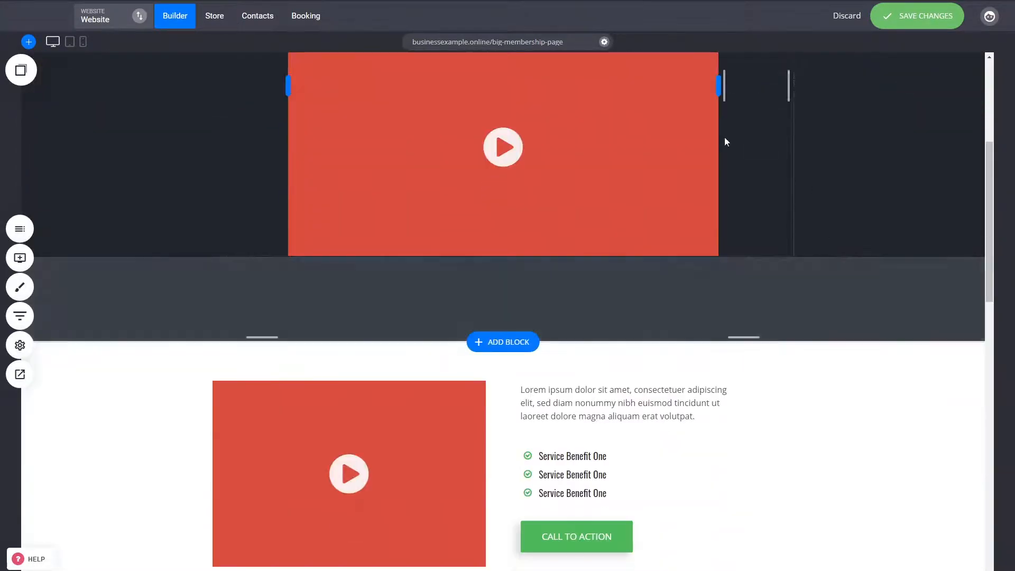
scroll(843, 284, down, 5)
scroll(843, 284, down, 5)
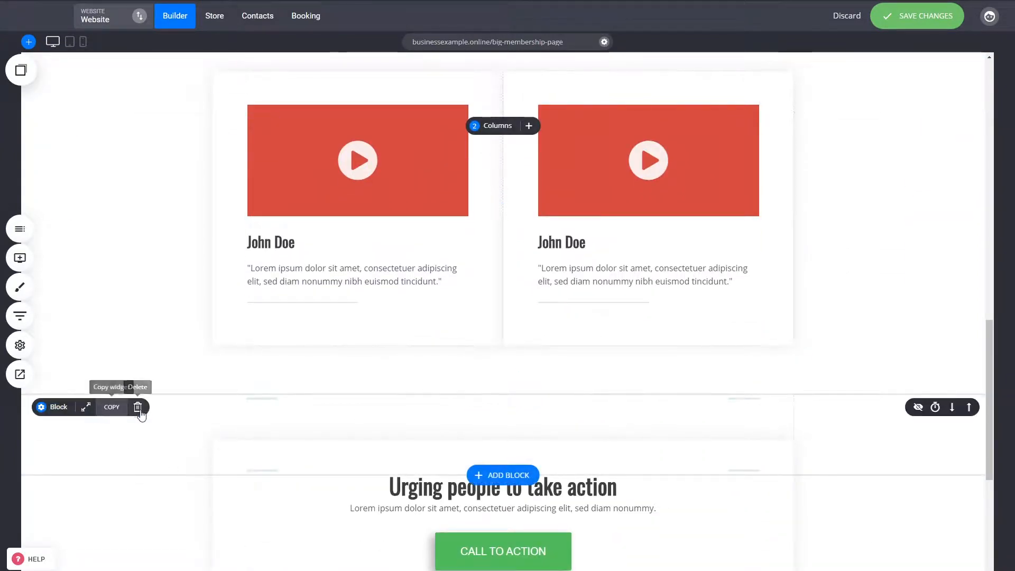
click(140, 408)
click(542, 256)
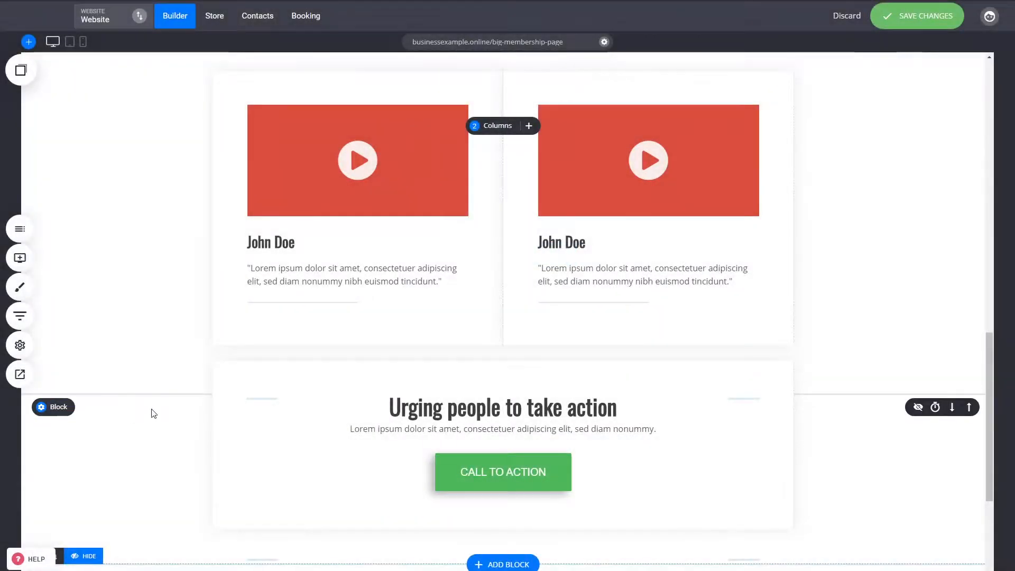
click(137, 406)
click(544, 255)
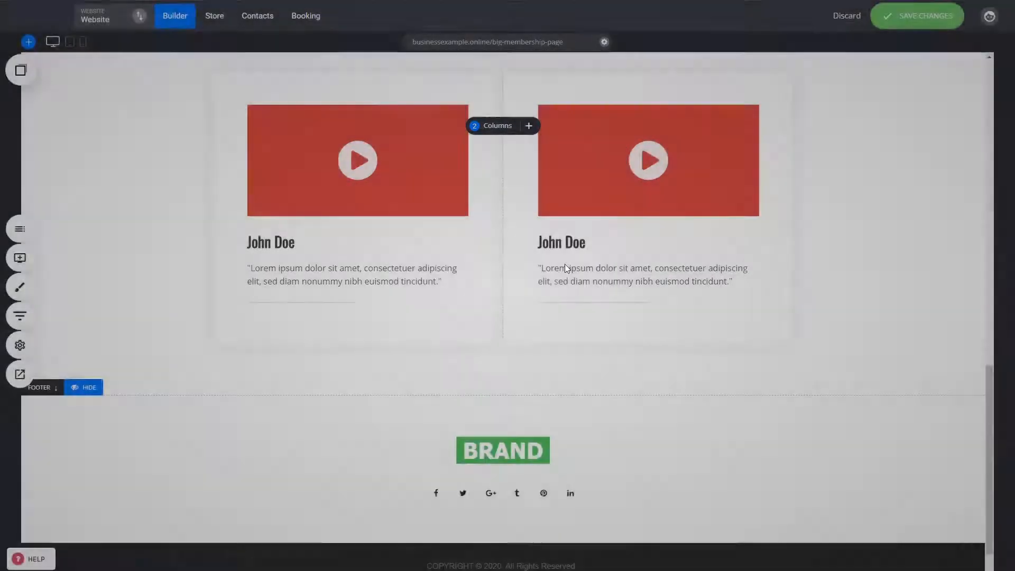
Copy the Member's First Name personalization tag from the website settings and return to the page.
scroll(806, 430, up, 5)
scroll(807, 429, up, 10)
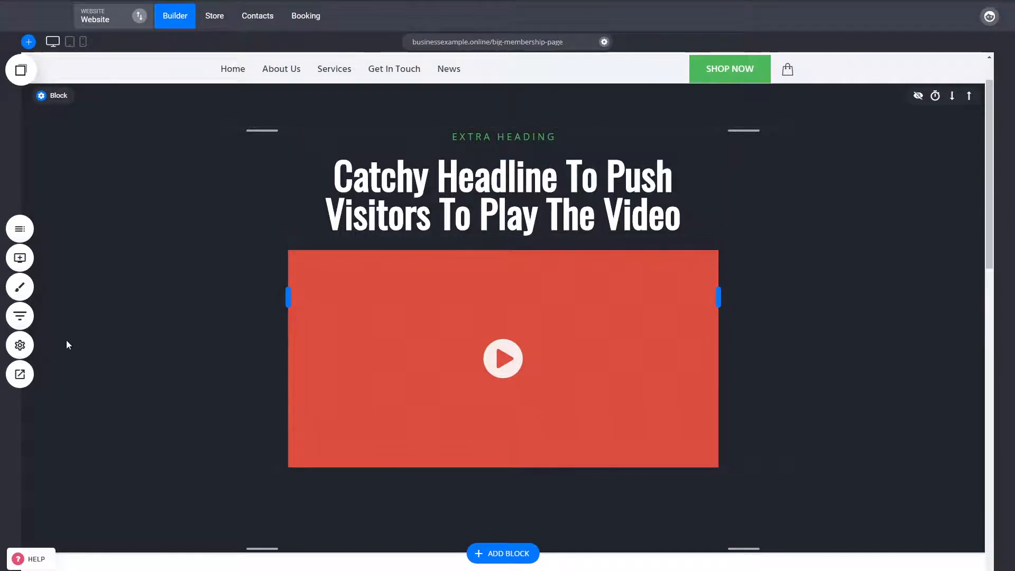
click(20, 345)
click(63, 236)
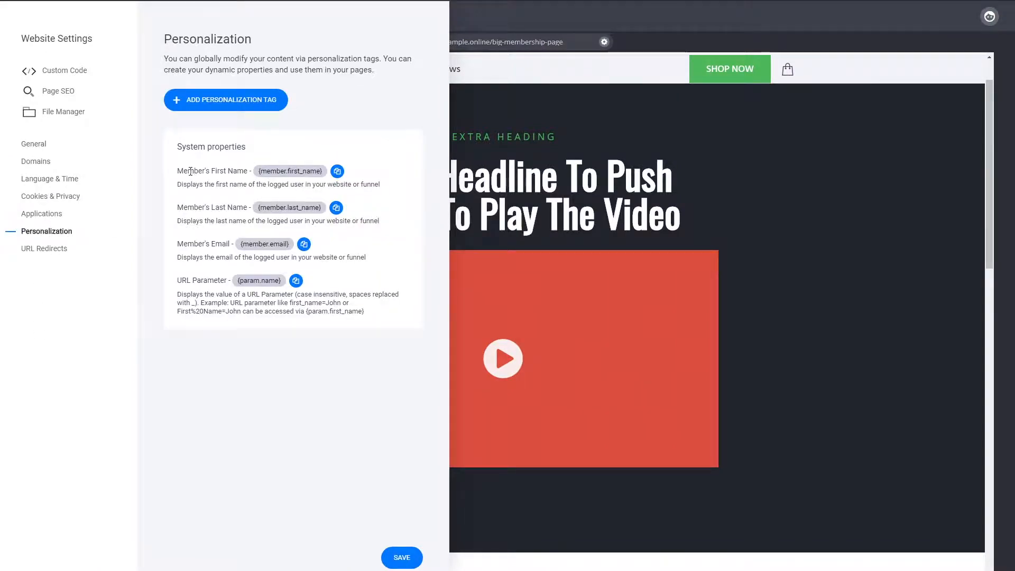
click(336, 173)
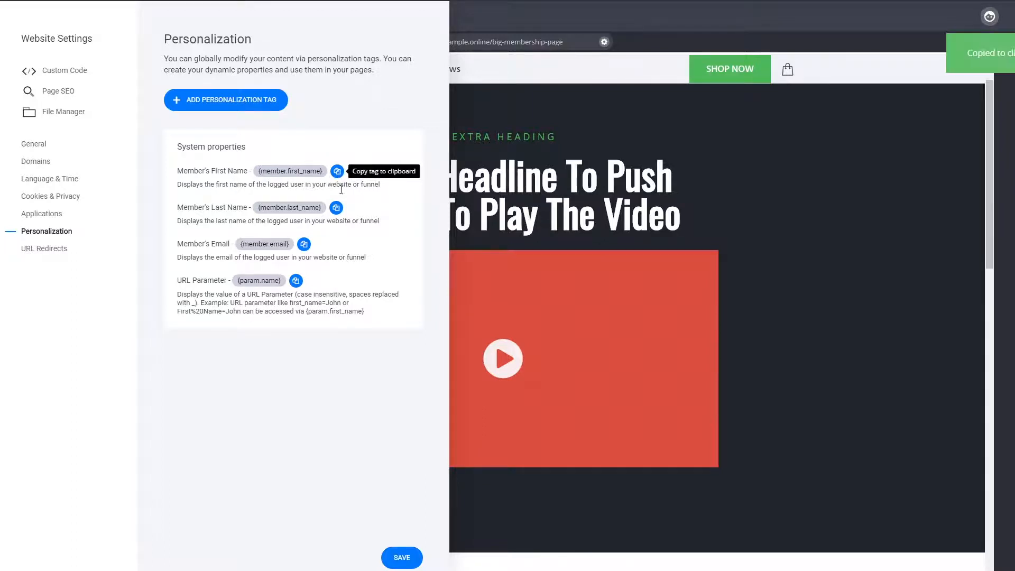
click(771, 305)
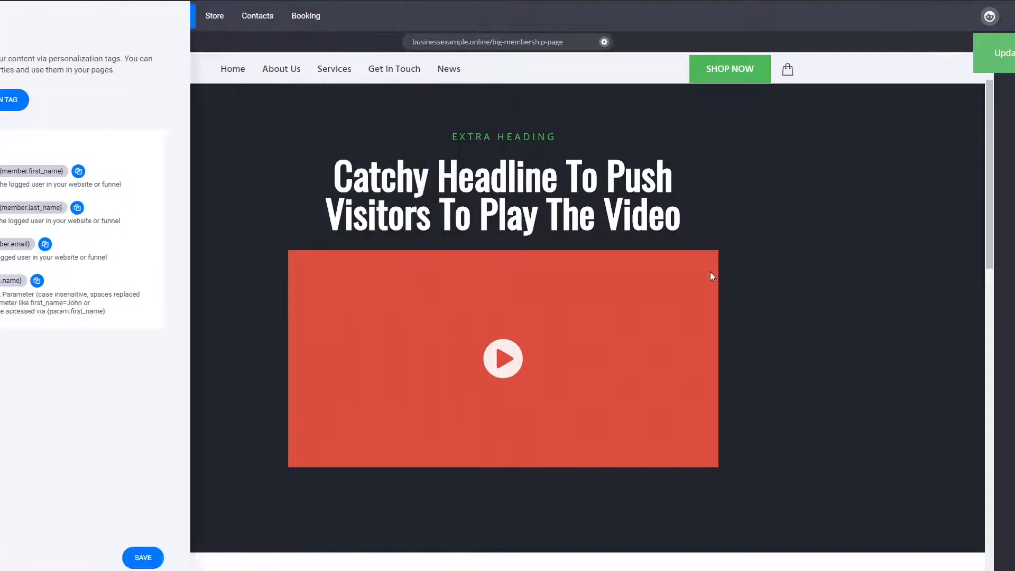
Replace the main video block's headline with "Welcome {member.first_name}! Let's Get Started!".
click(354, 177)
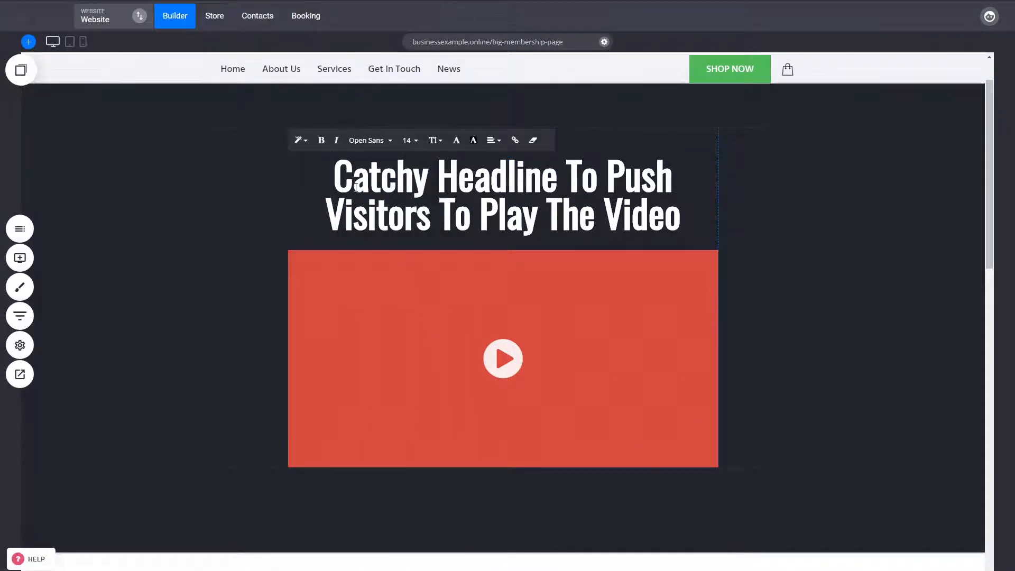
double_click(564, 187)
key(ctrl+a)
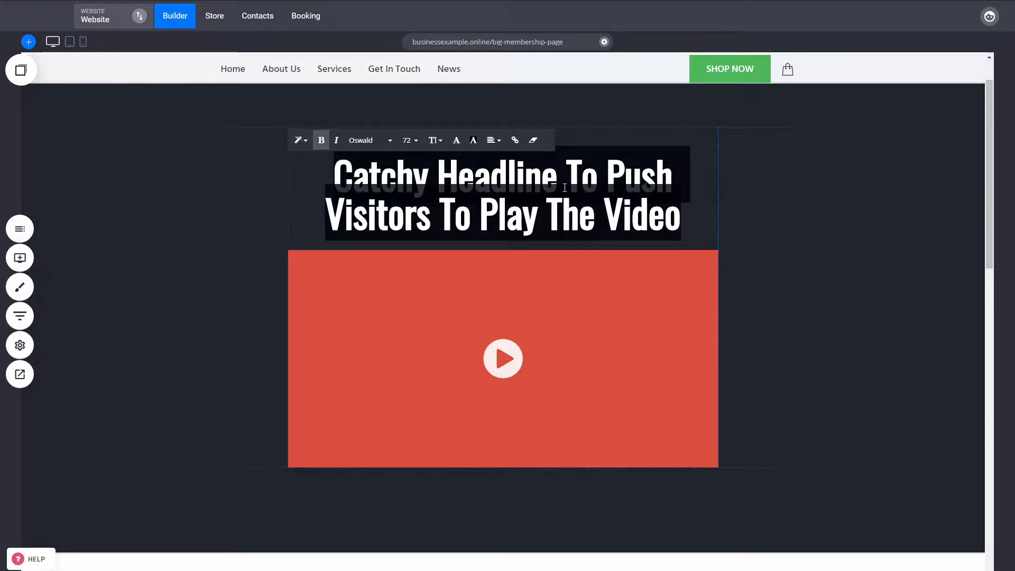
text(Welcome {member.first_name})
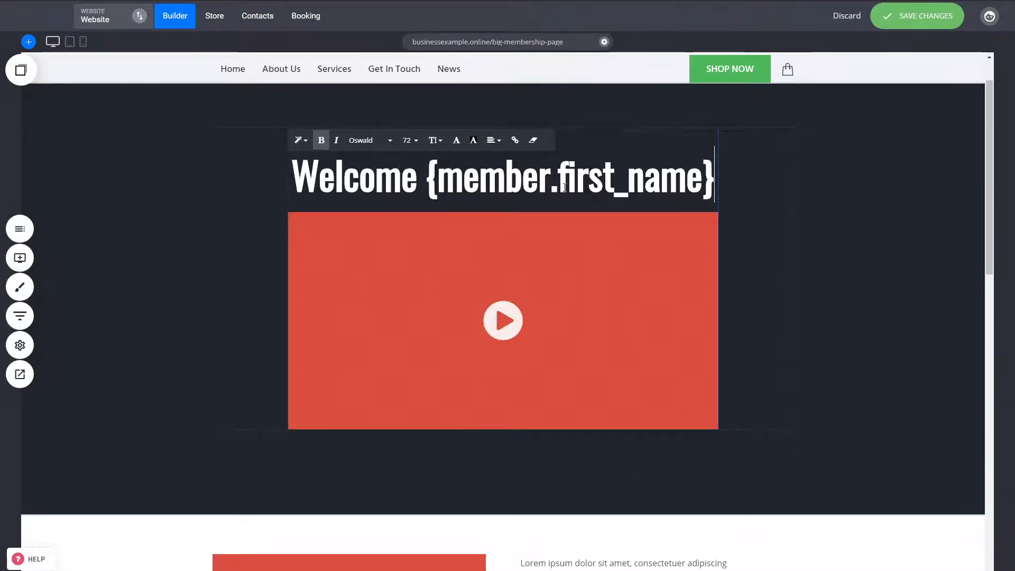
text(,)
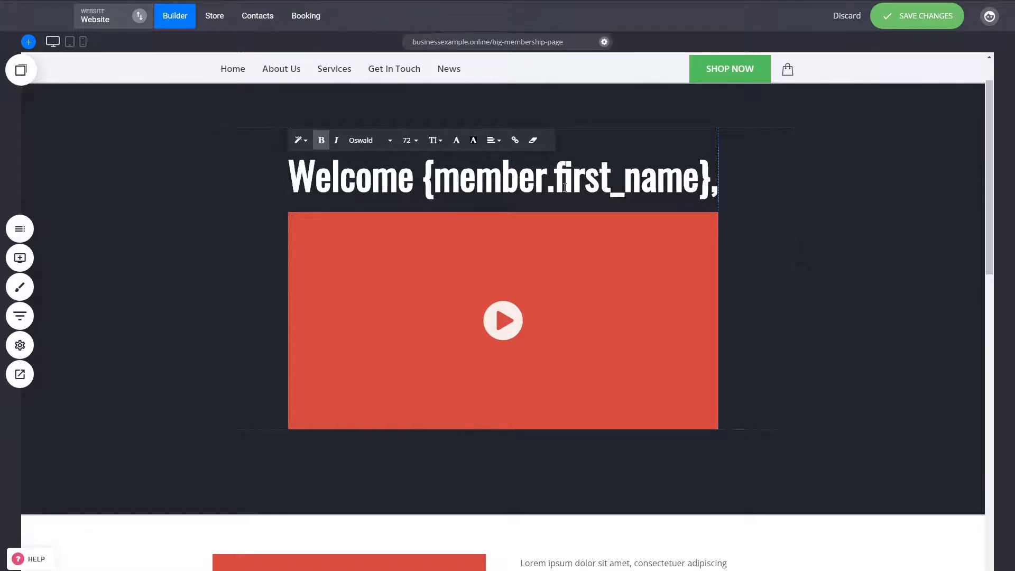
key(BackSpace)
text(! Let's Get Started!)
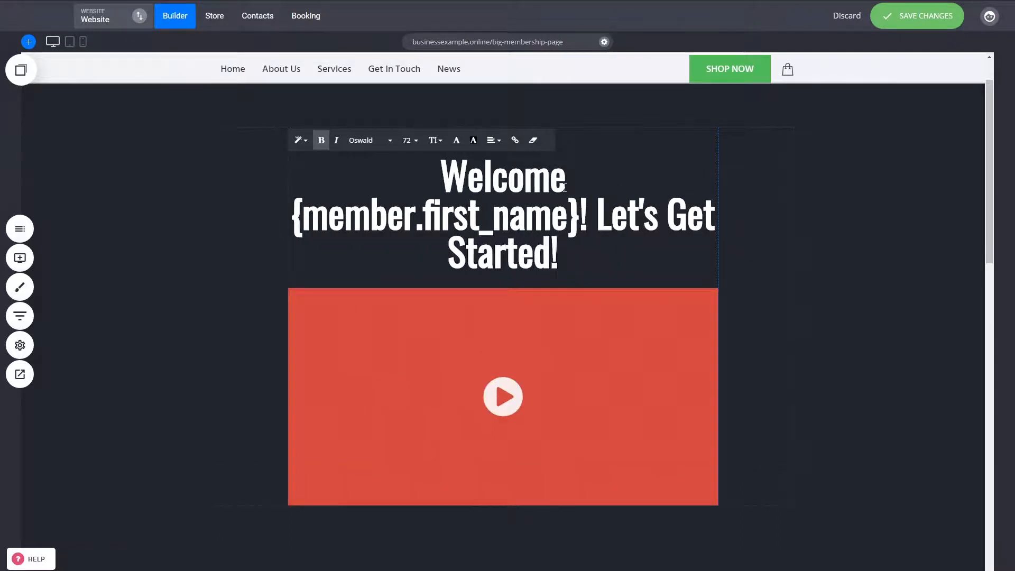
click(850, 275)
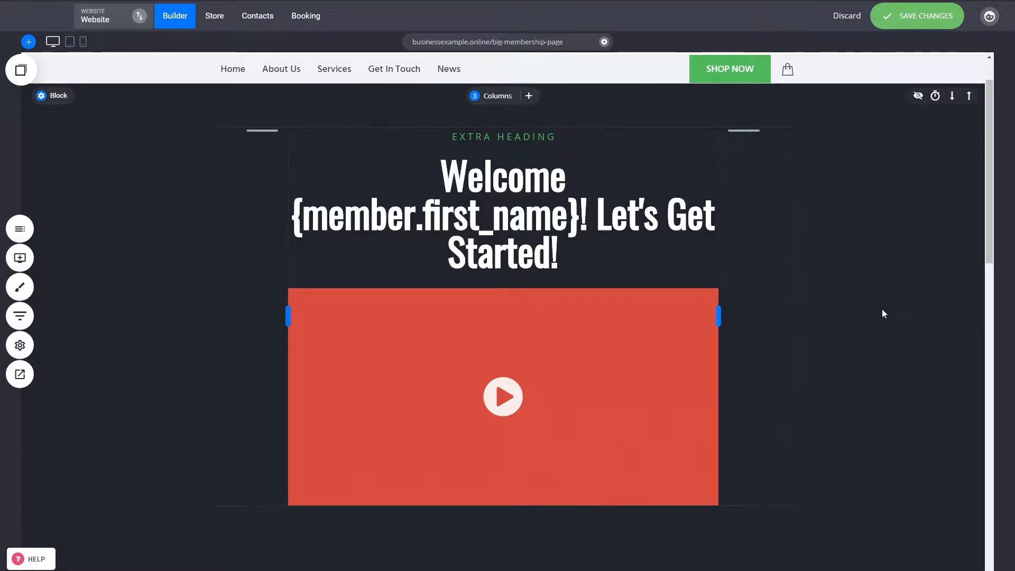
scroll(882, 313, up, 1)
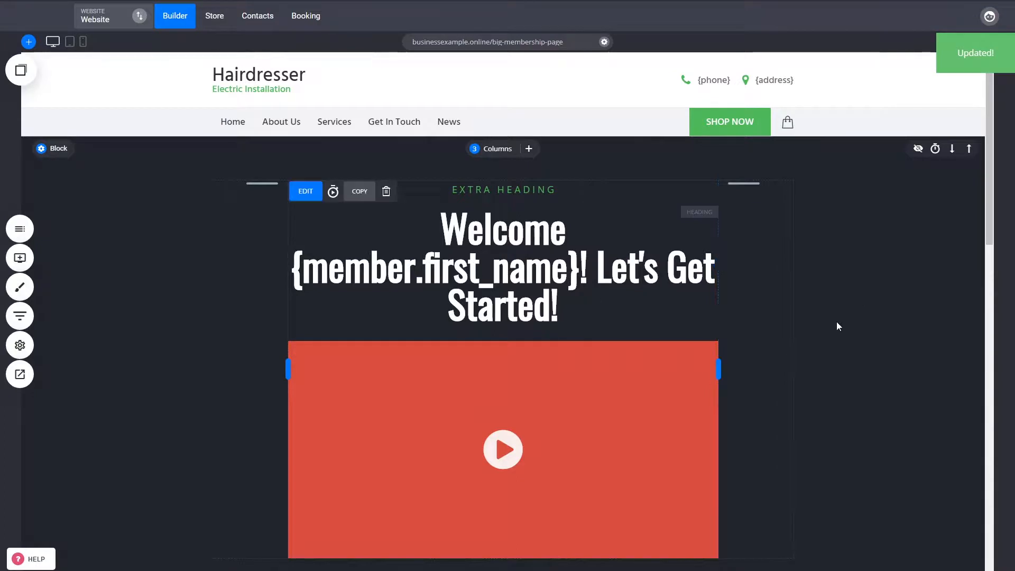
click(19, 229)
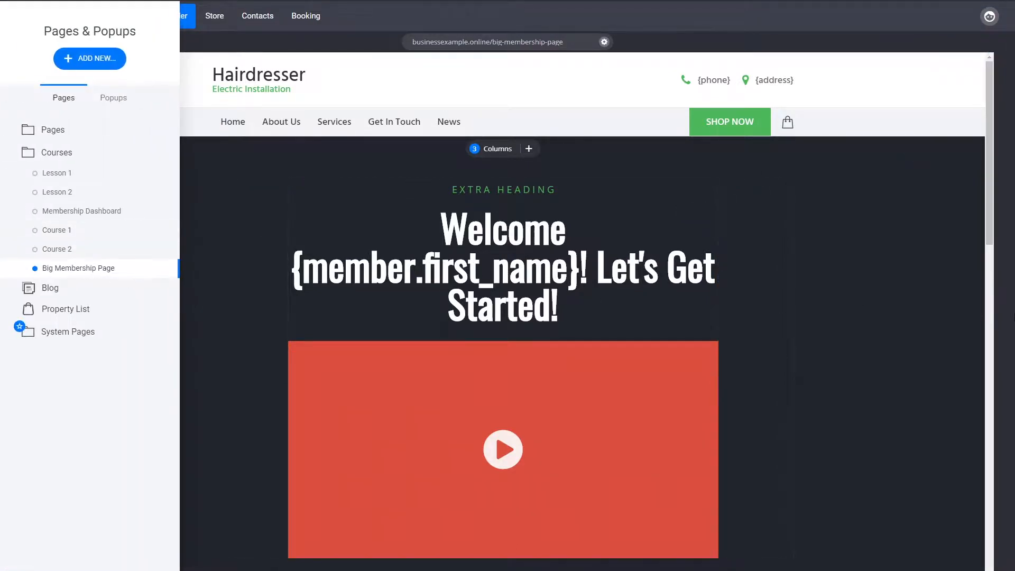
click(974, 313)
drag(988, 206, 1000, 508)
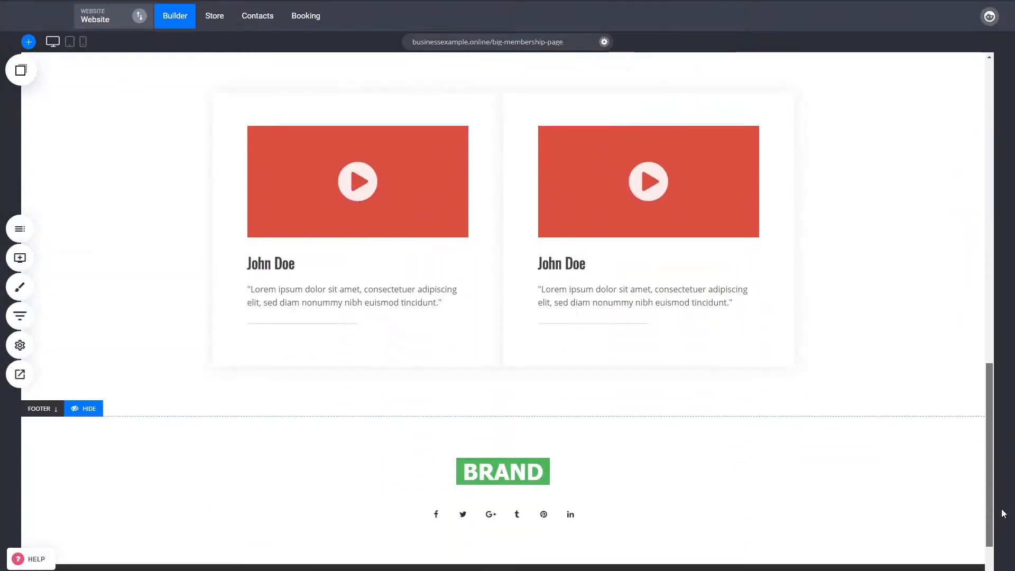
scroll(819, 366, up, 6)
scroll(829, 344, up, 7)
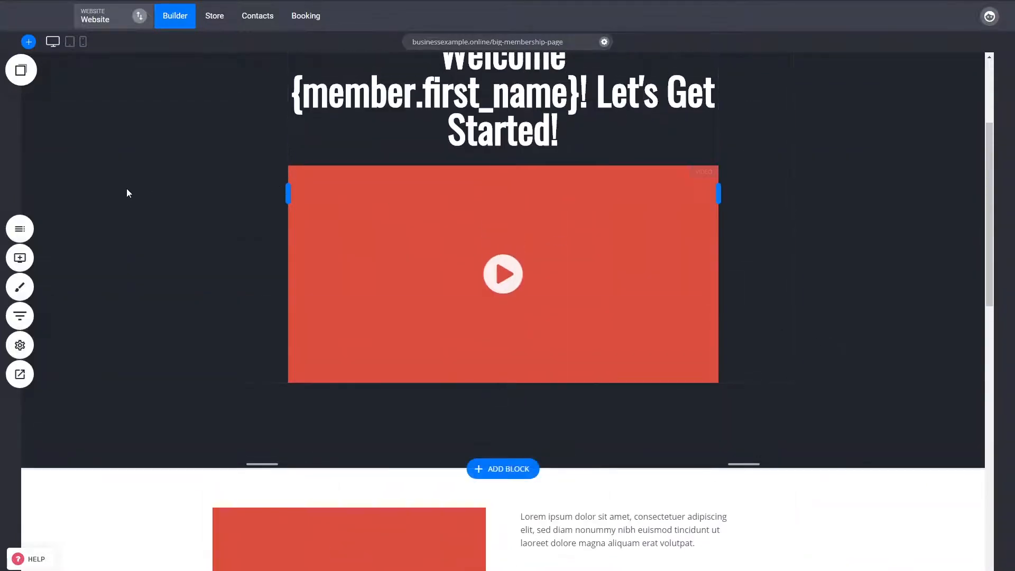
Open the Membership / Course templates for a new page and preview the three-column "Here's access to your files" template.
click(20, 229)
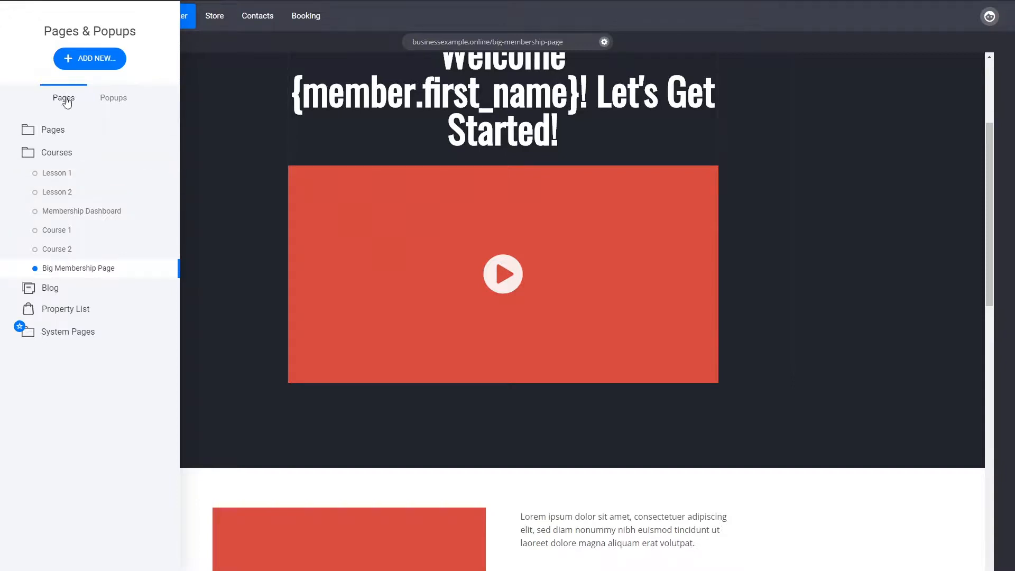
click(82, 59)
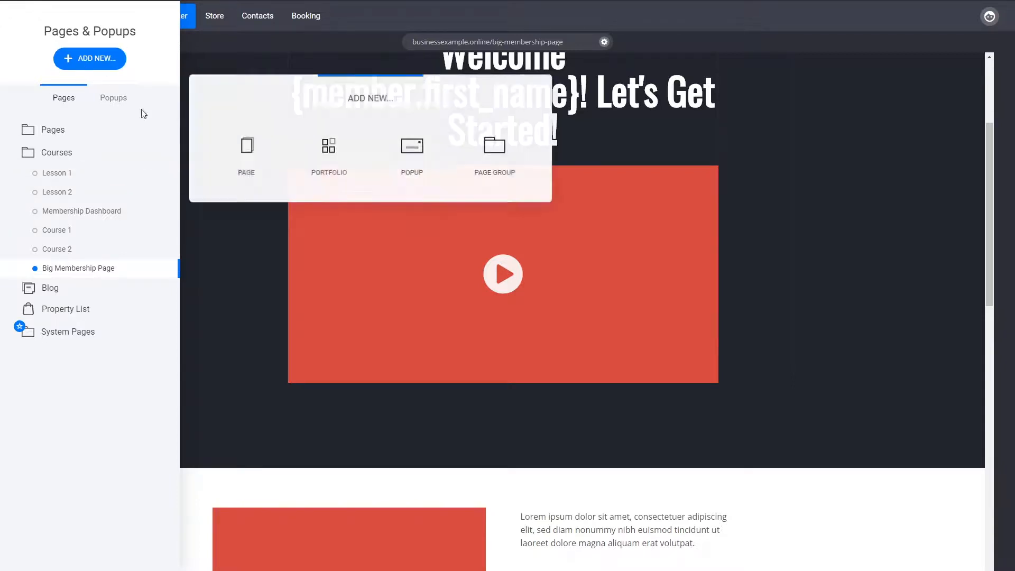
click(240, 154)
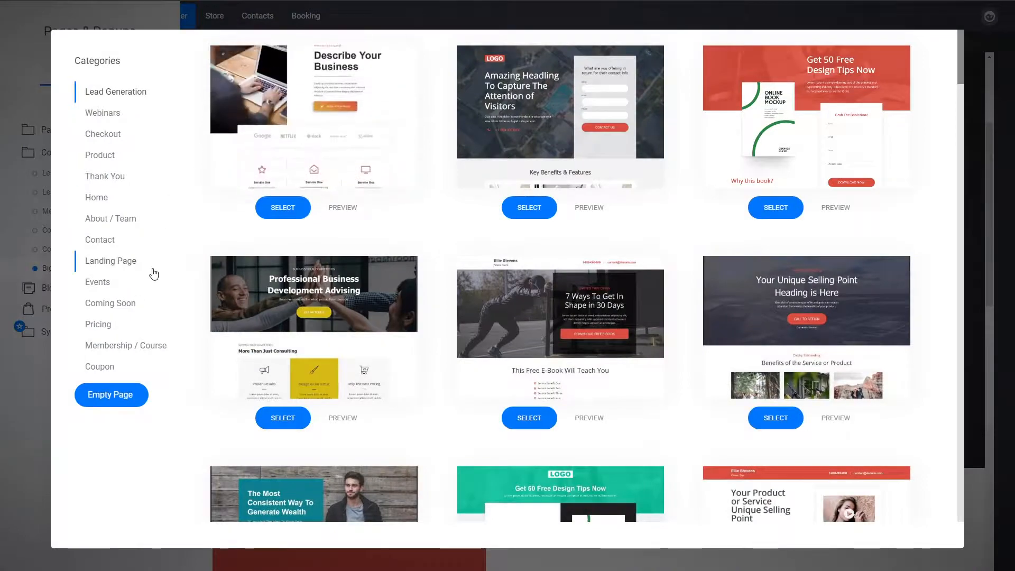
click(154, 346)
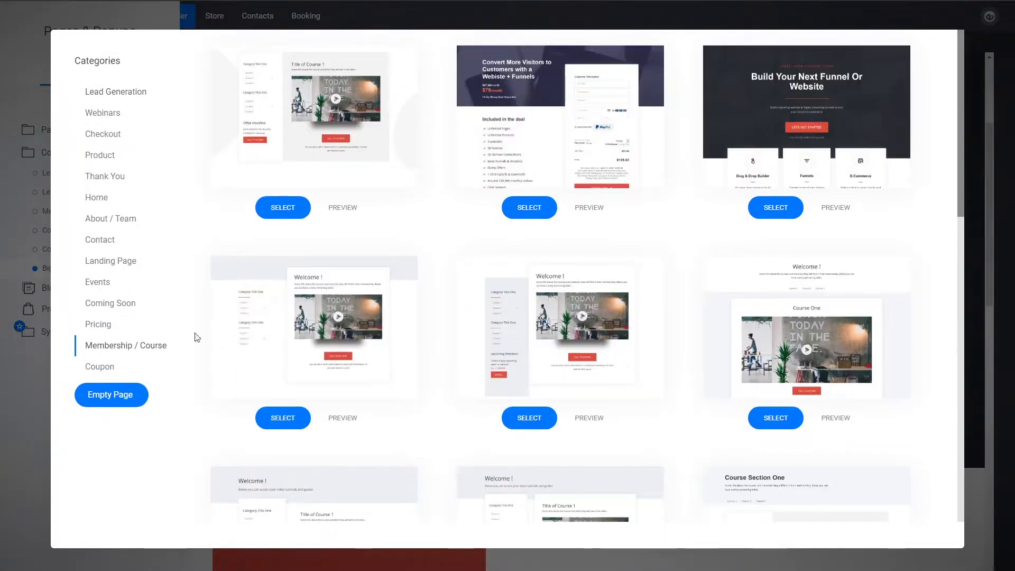
scroll(437, 231, down, 1)
scroll(436, 231, down, 12)
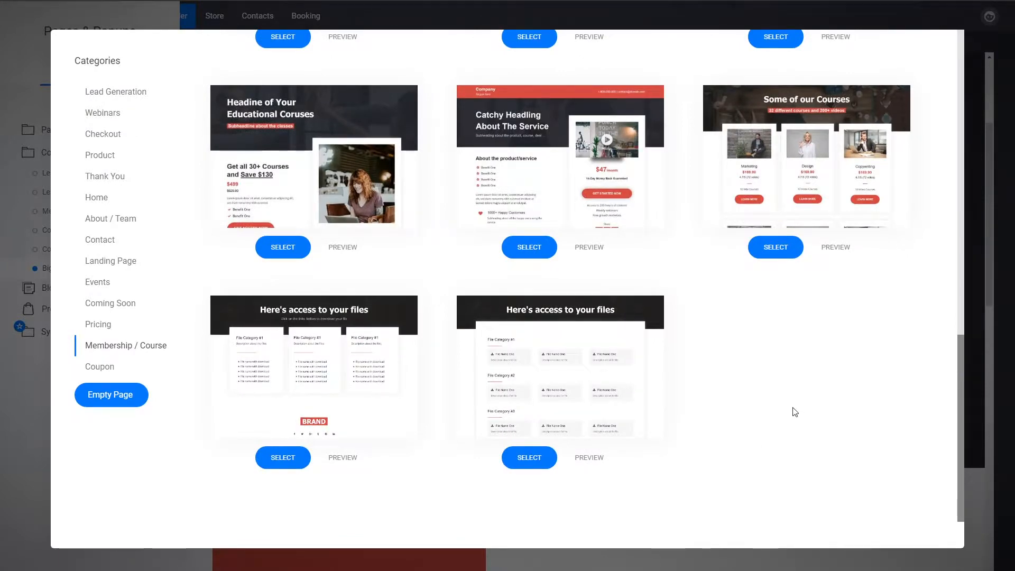
click(346, 459)
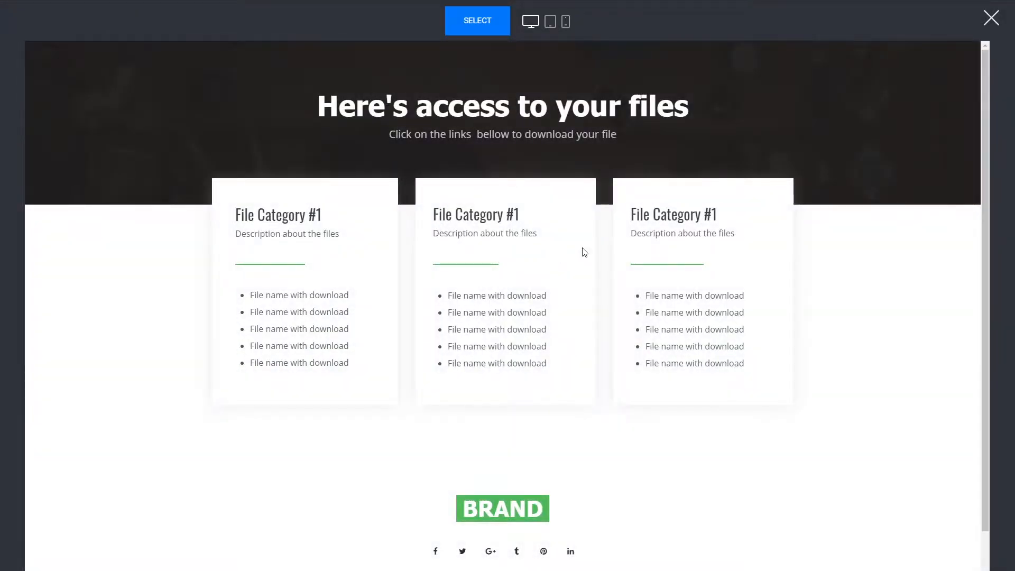
click(988, 27)
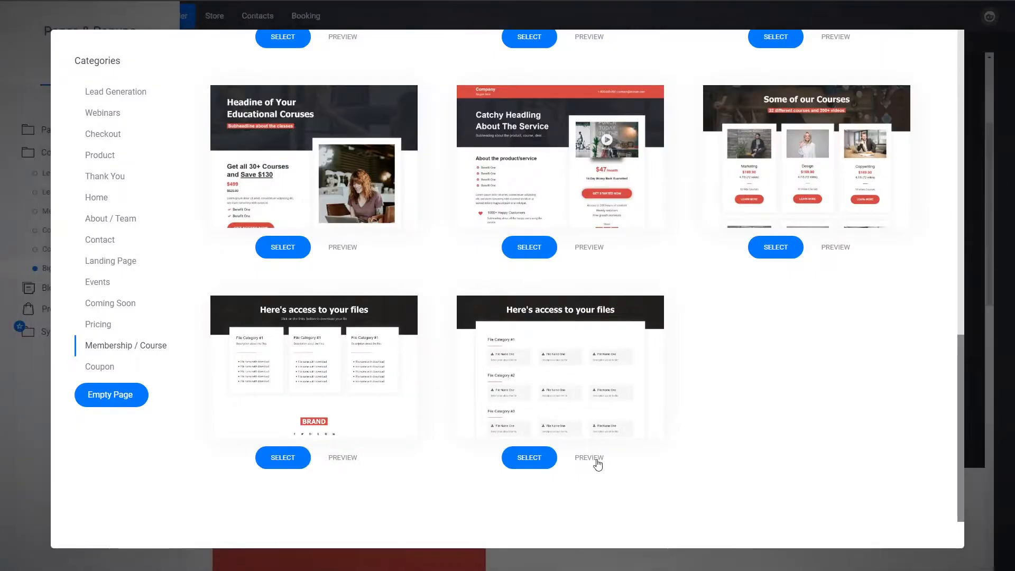
Add a page named "File Sharing" to the Courses group, using the "Here's access to your files" template with stacked file categories.
click(581, 365)
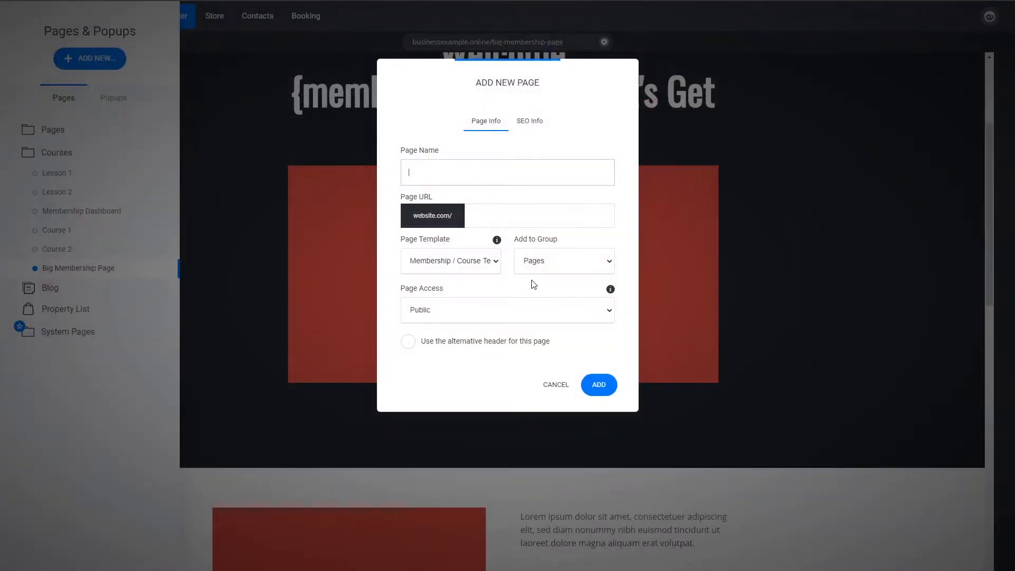
text(File S)
click(542, 271)
click(542, 294)
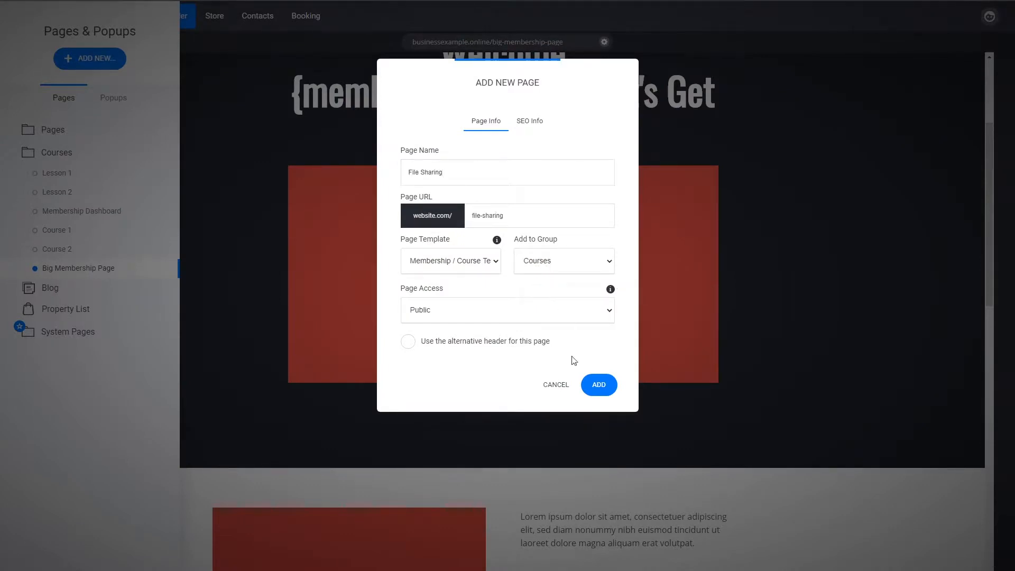
click(601, 385)
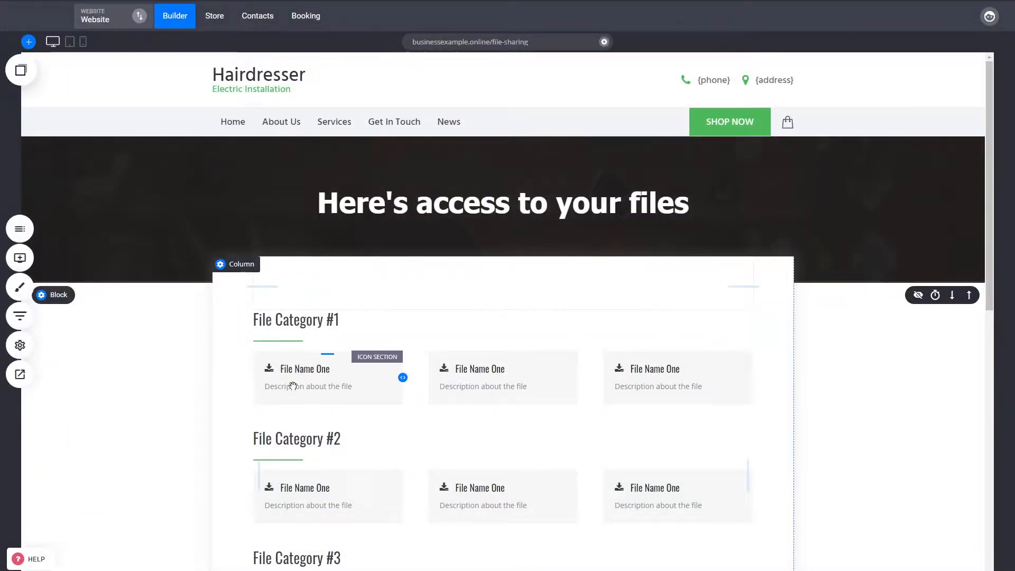
Inspect the File link options for the first file name under File Category #1, leaving without setting a link.
scroll(634, 306, down, 2)
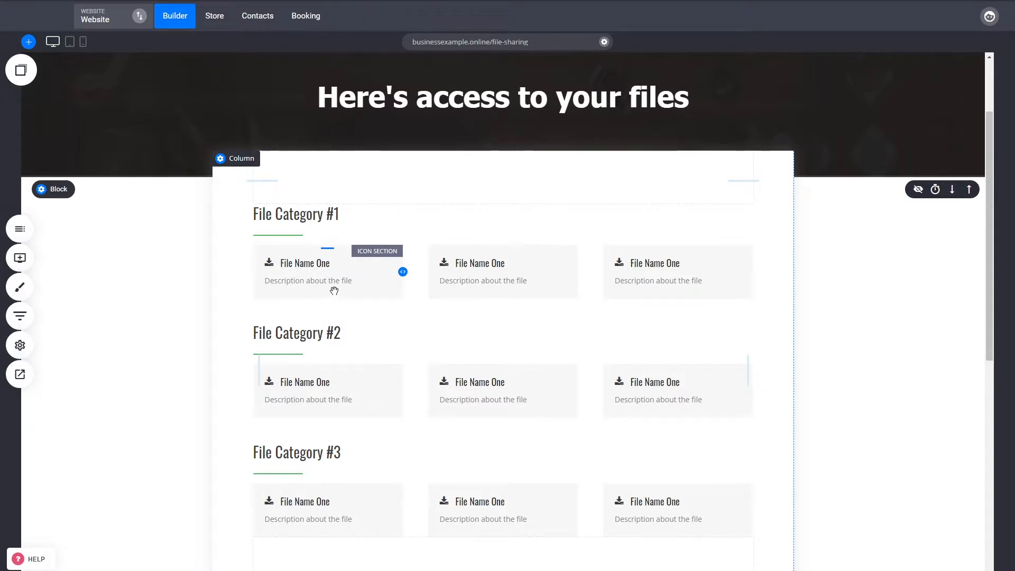
click(308, 265)
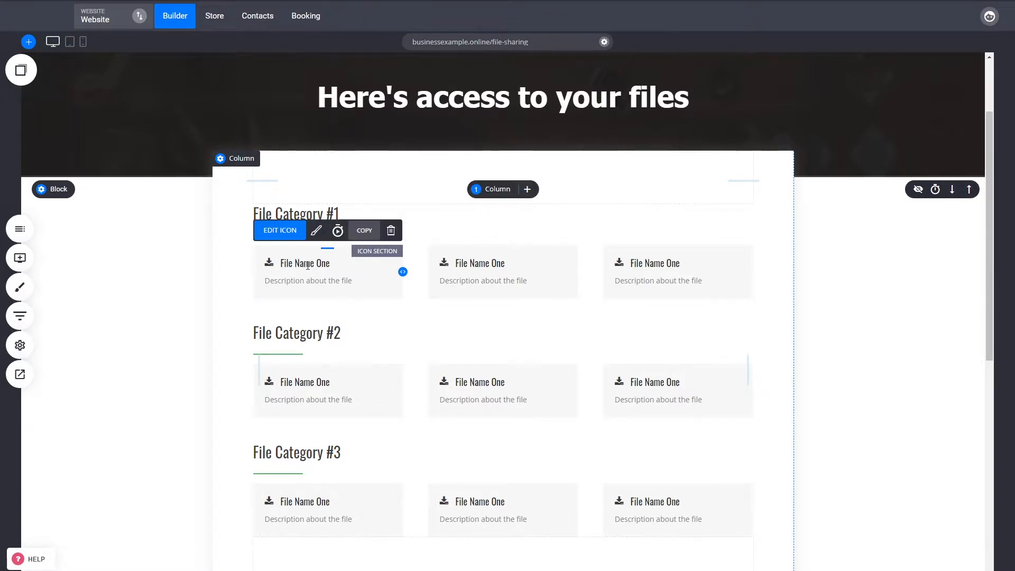
triple_click(307, 265)
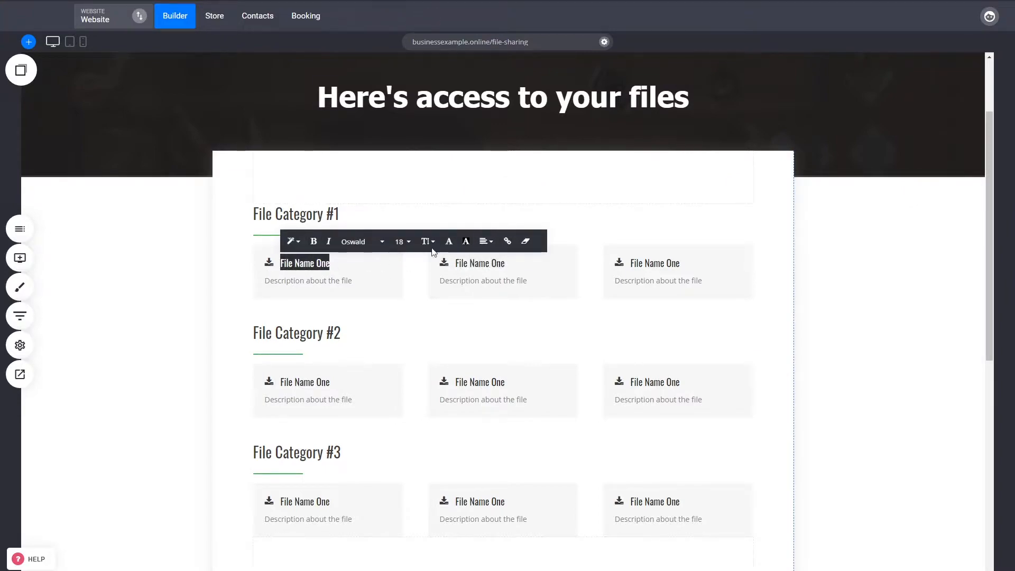
click(507, 241)
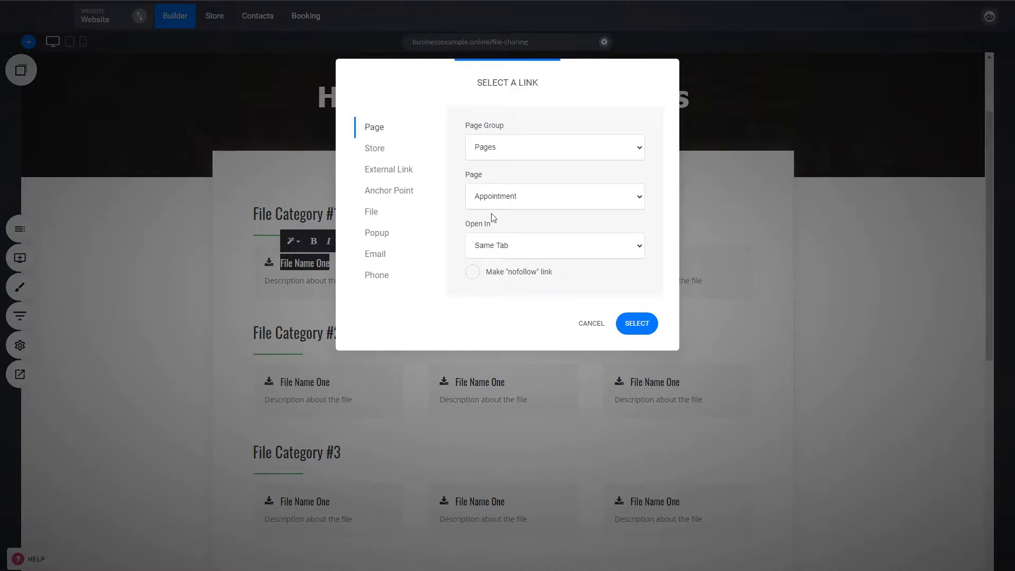
drag(498, 92, 651, 125)
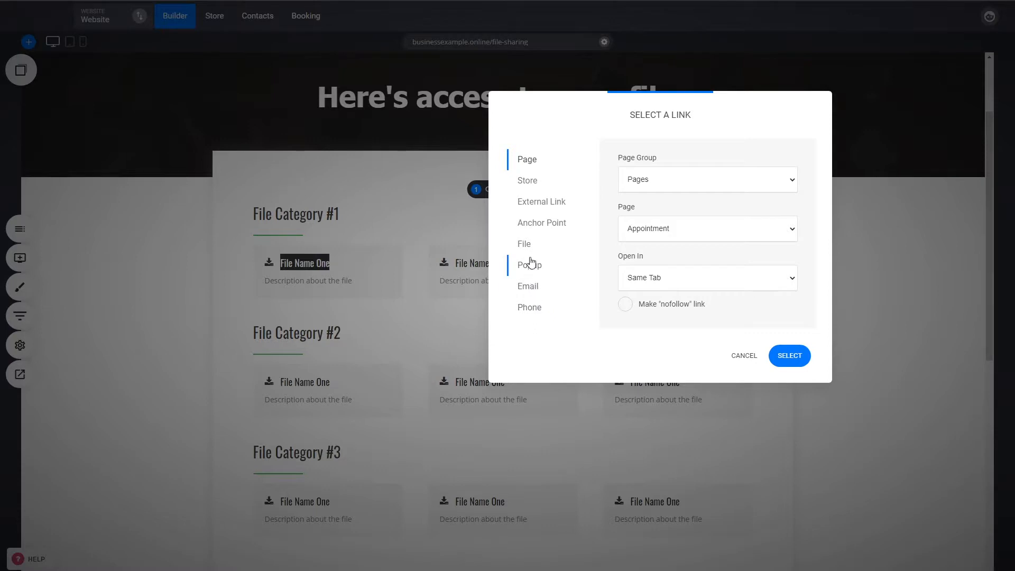
click(528, 247)
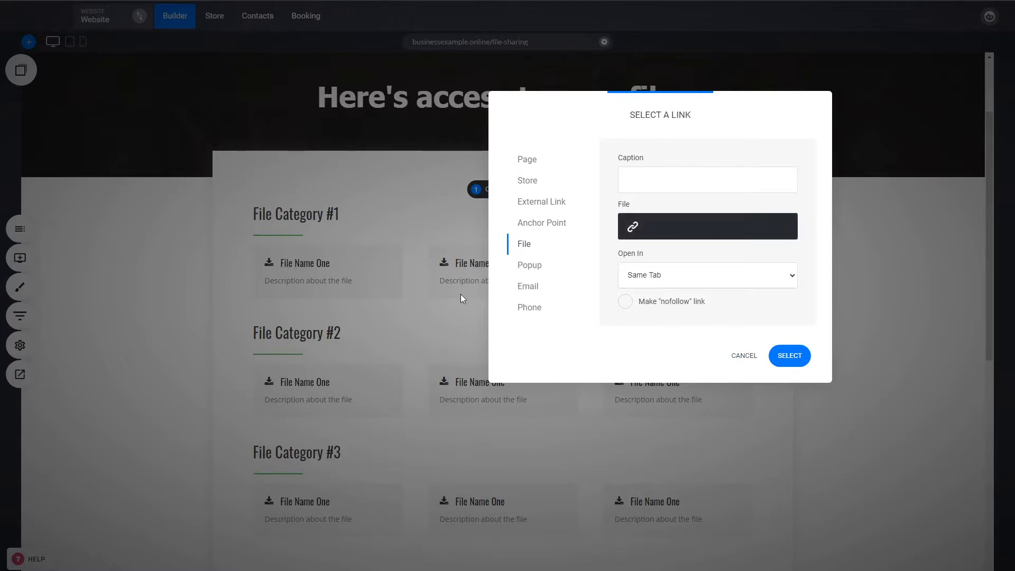
click(745, 359)
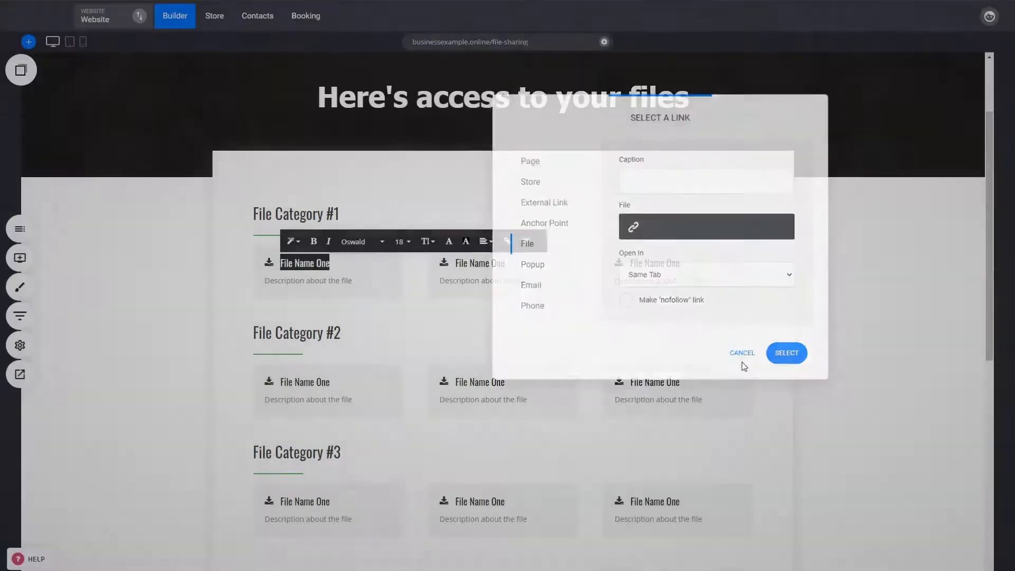
Inspect the Popup and File link options for the second file name under File Category #1, leaving without setting a link.
click(133, 287)
triple_click(469, 263)
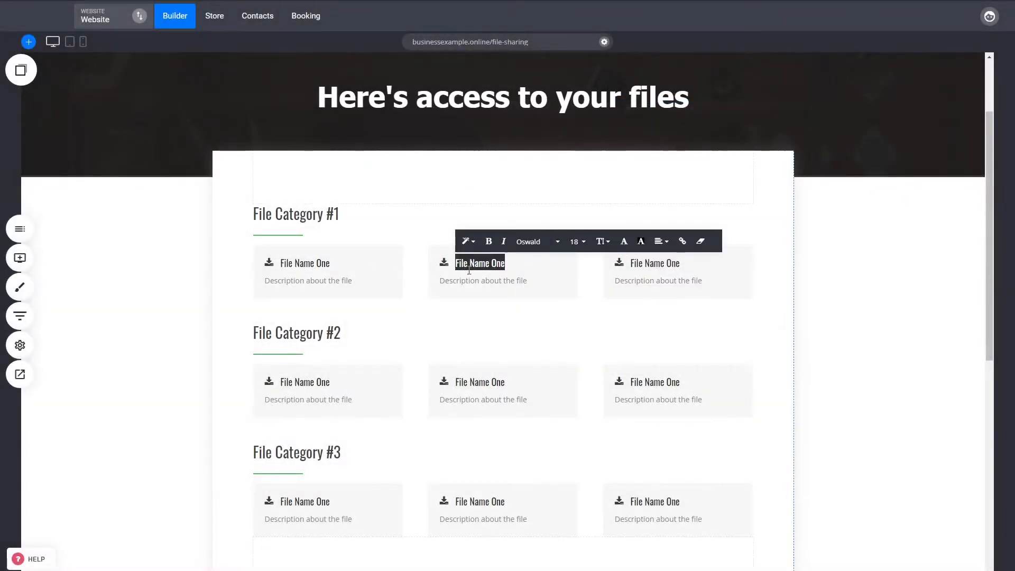
click(682, 241)
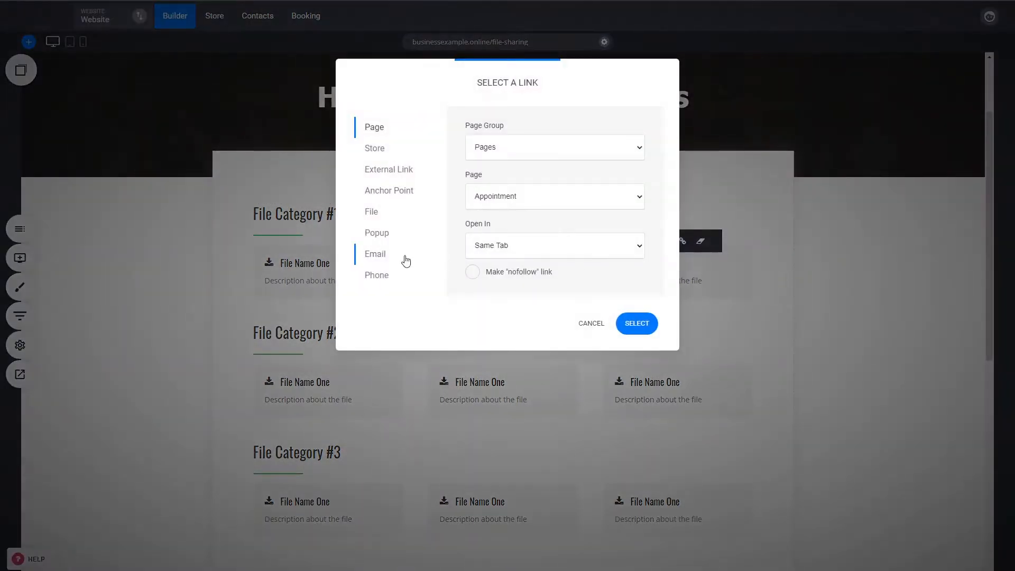
click(376, 234)
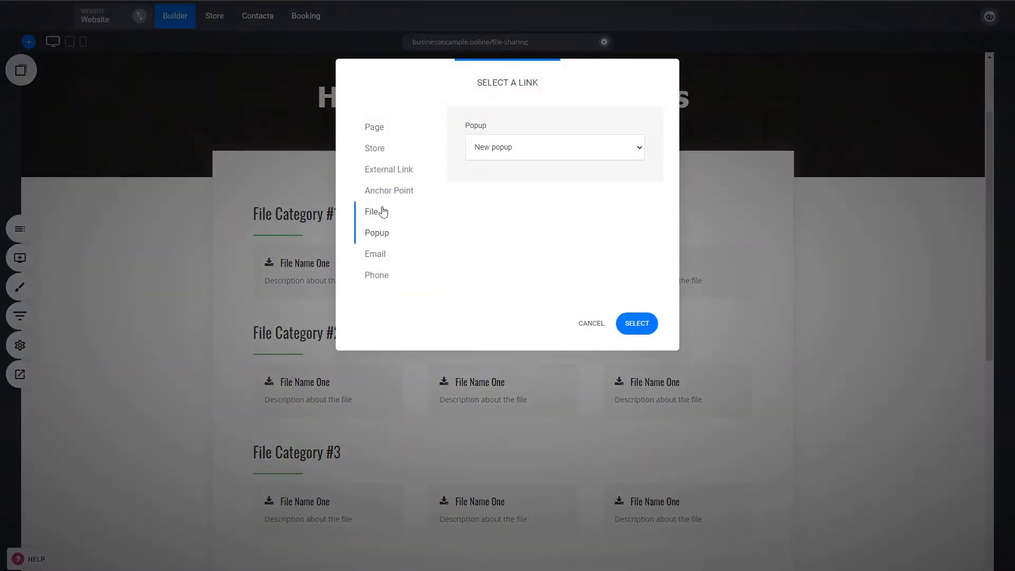
click(385, 217)
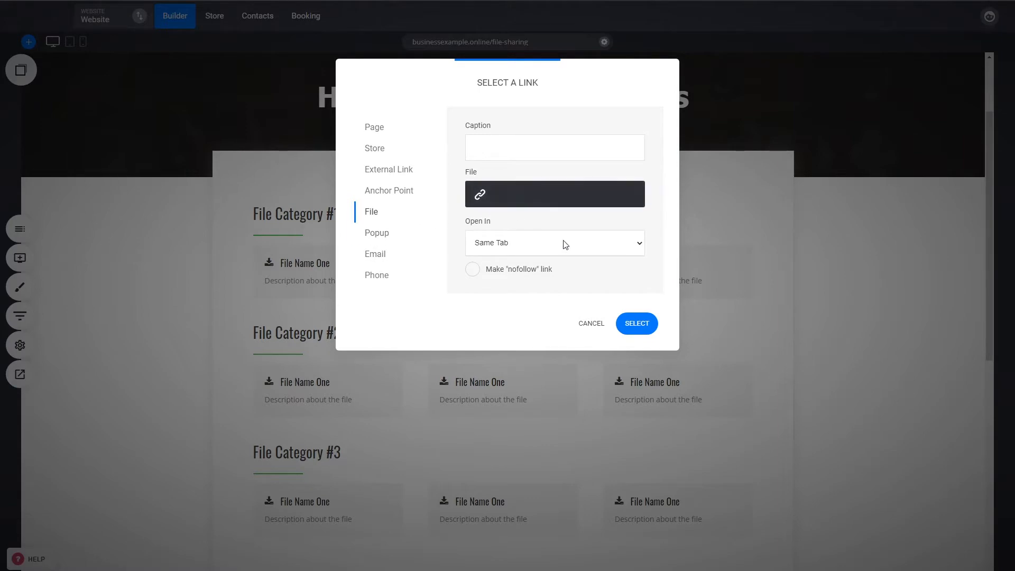
click(584, 325)
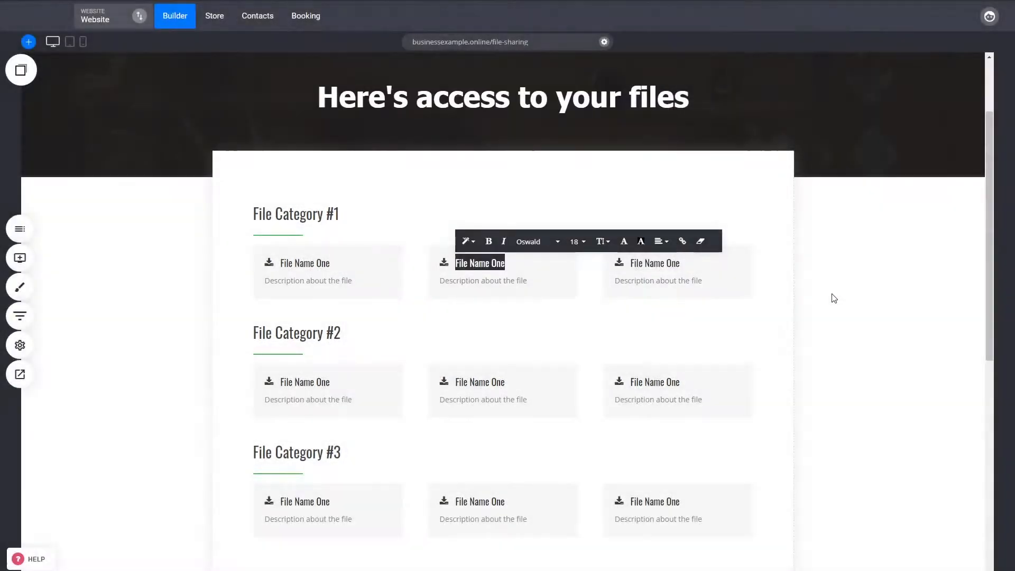
Browse the Membership / Course page templates again and leave the template gallery without adding a page.
click(19, 228)
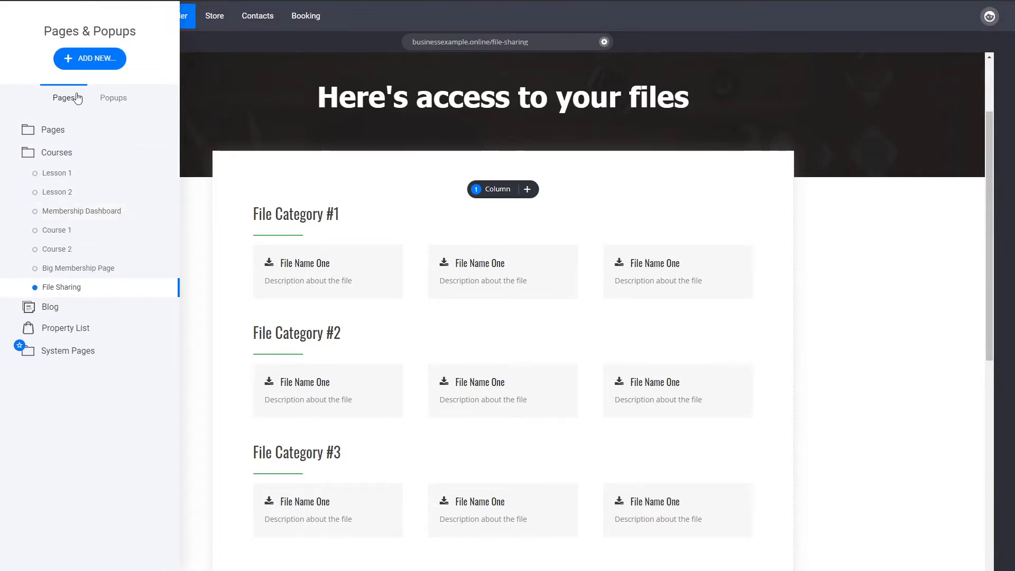
click(84, 58)
click(236, 148)
click(125, 346)
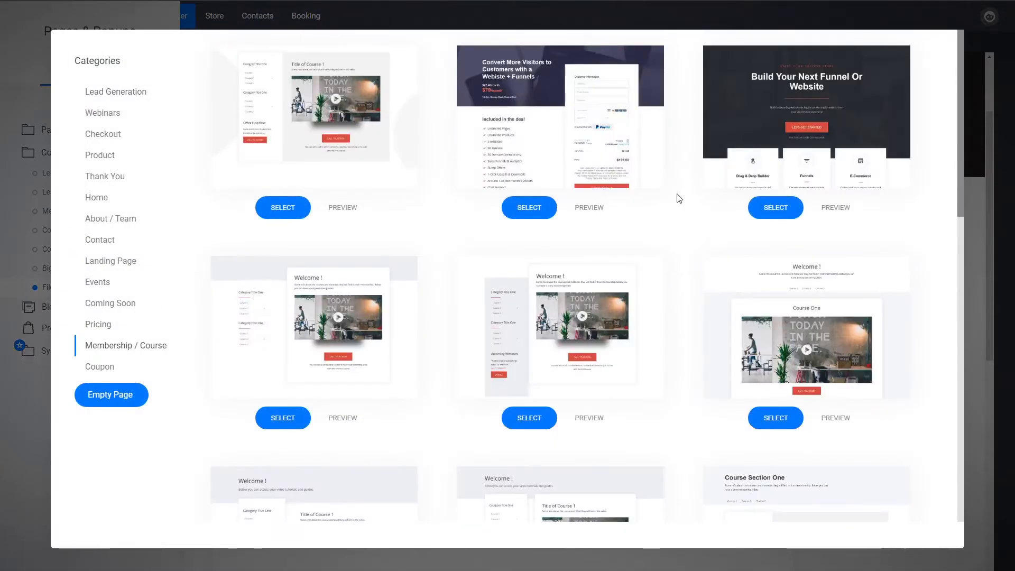
scroll(678, 259, down, 7)
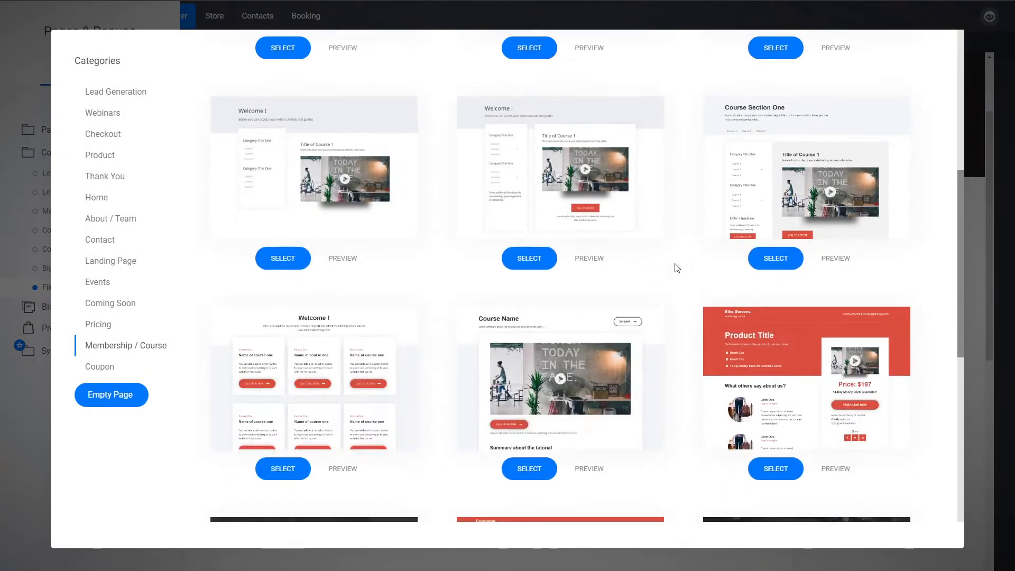
click(9, 125)
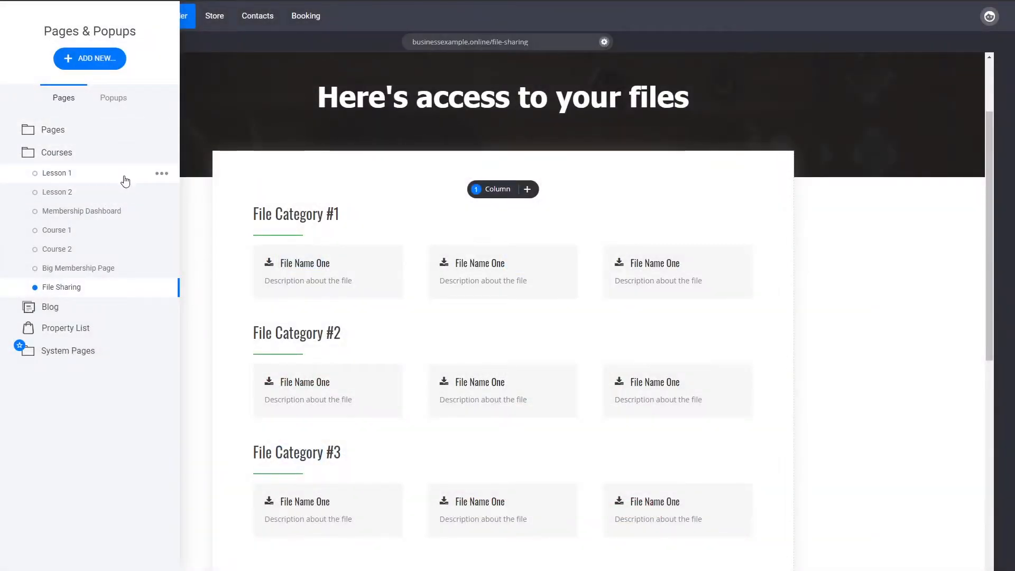
Open the Lesson 2 page from the Courses group, view it, and bring the list of pages back up.
click(105, 198)
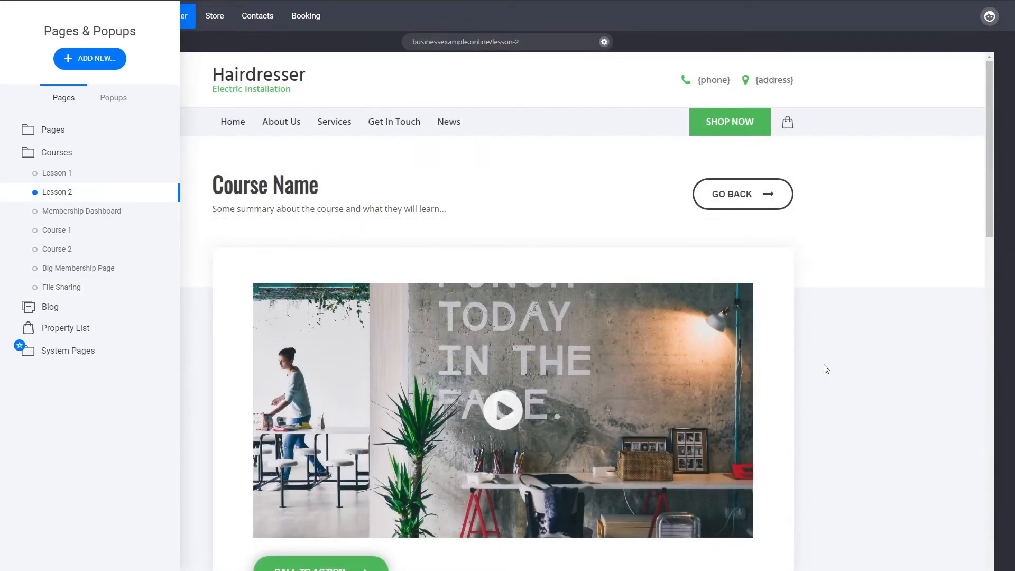
click(825, 369)
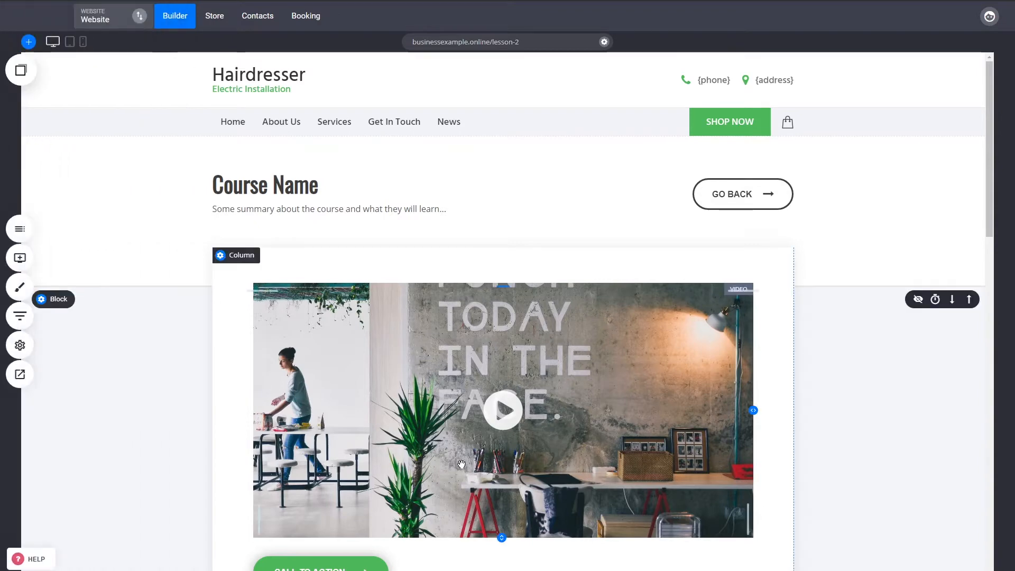
click(19, 229)
click(842, 370)
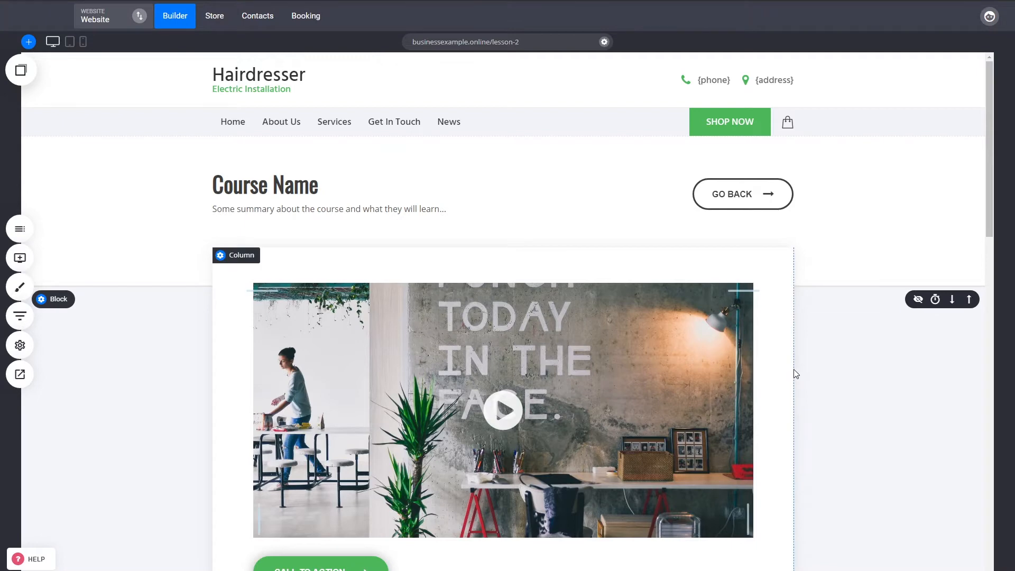
click(19, 228)
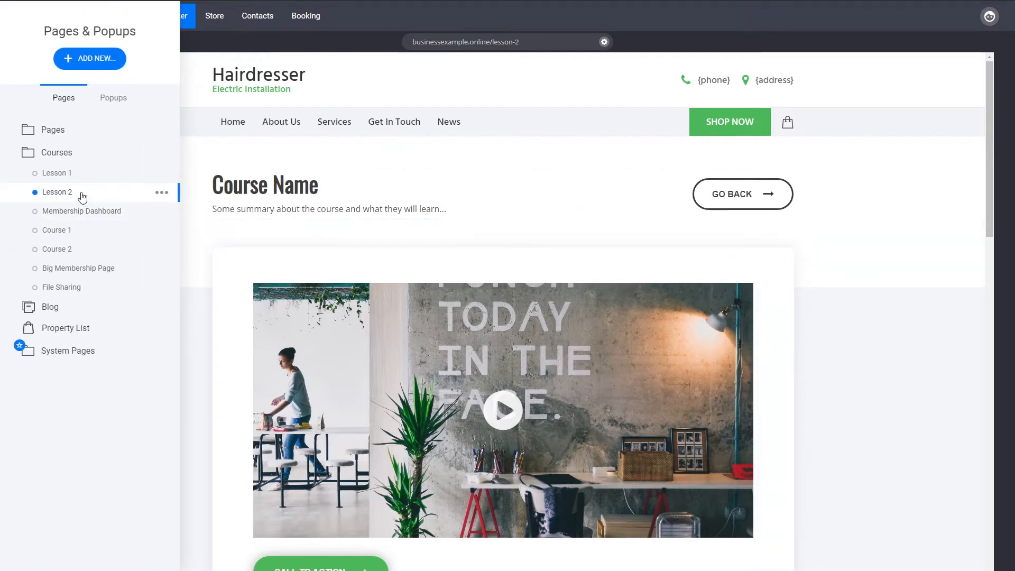